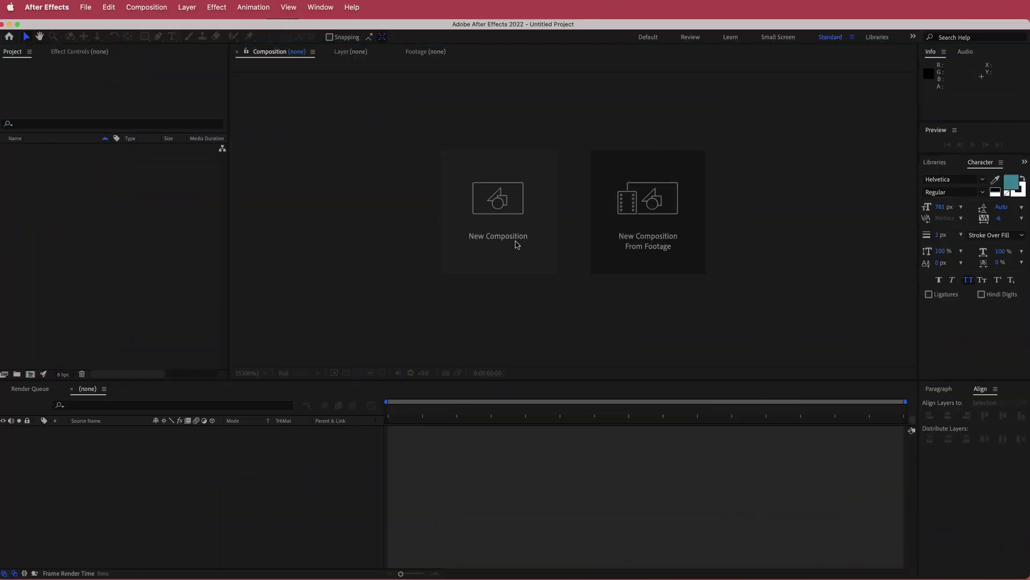
# Create a new composition 1920 px wide and 1080 px high at 30 frames per second
pyautogui.click(513, 236)
pyautogui.click(125, 235)
pyautogui.write('1920')
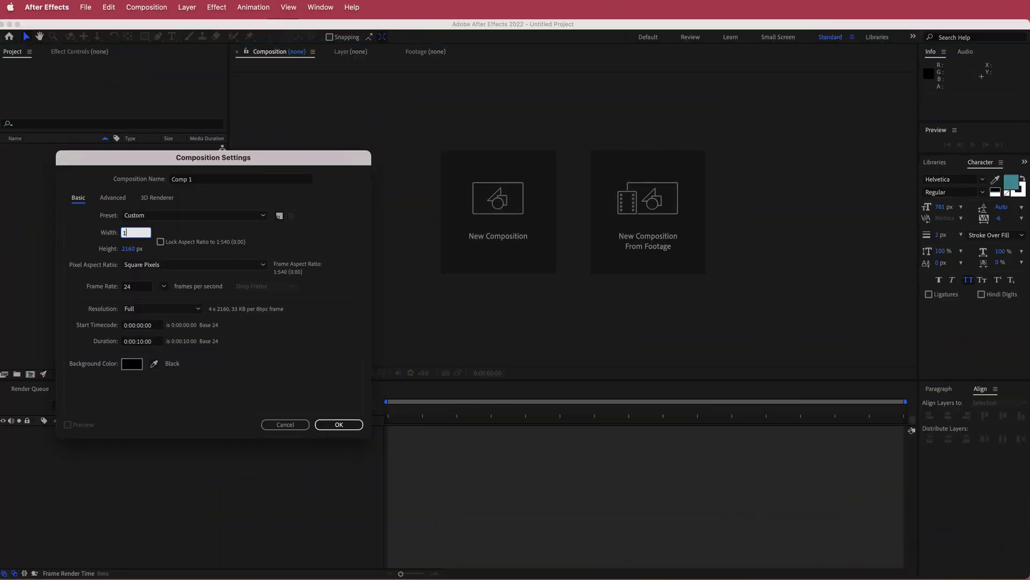
pyautogui.press('Tab')
pyautogui.write('1080')
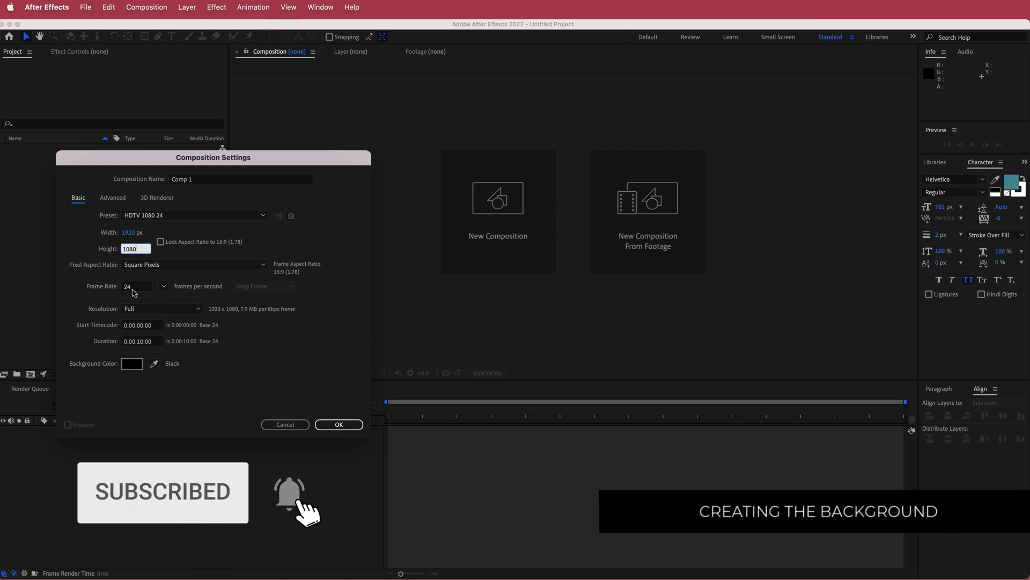
pyautogui.press('Tab')
pyautogui.write('30')
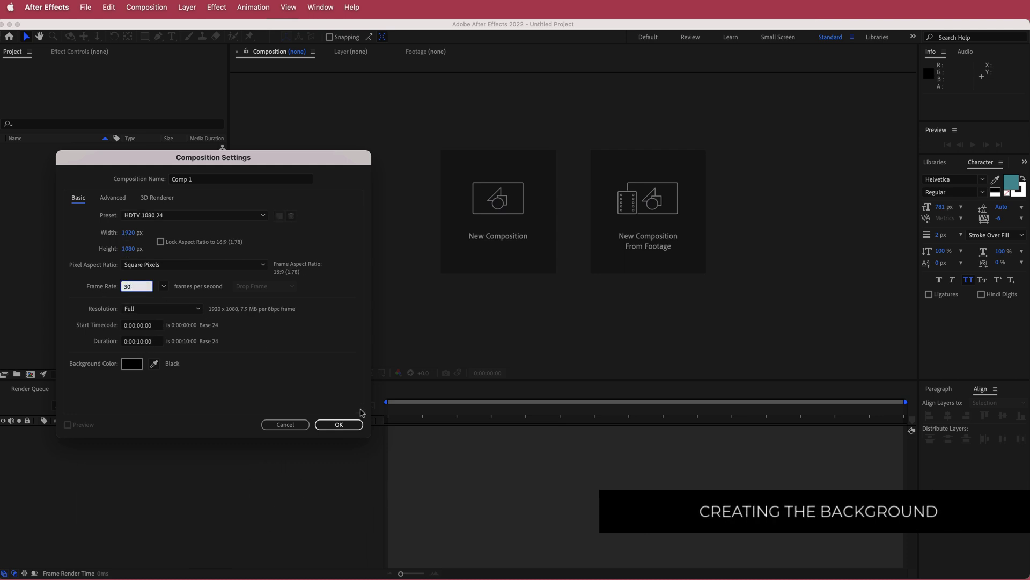
pyautogui.click(351, 425)
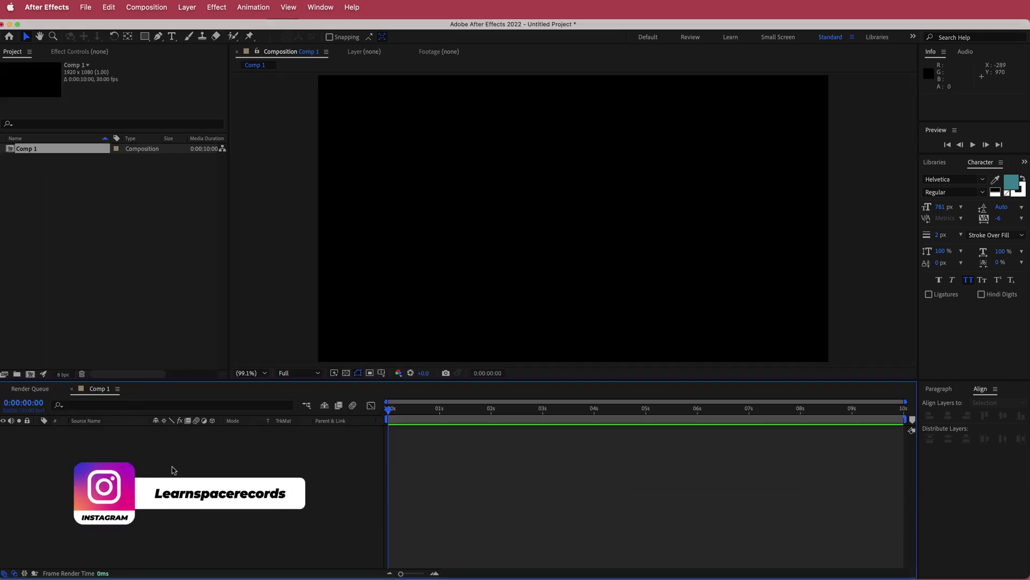
# Create a white full-frame solid named PARTICLES
pyautogui.press('super+y')
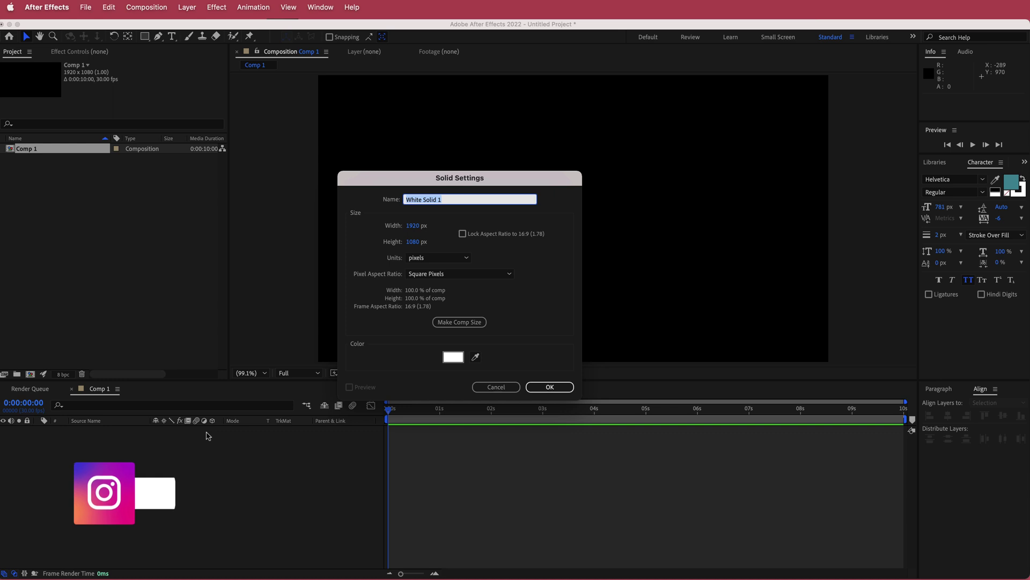
pyautogui.write('PARTICLES')
pyautogui.press('Return')
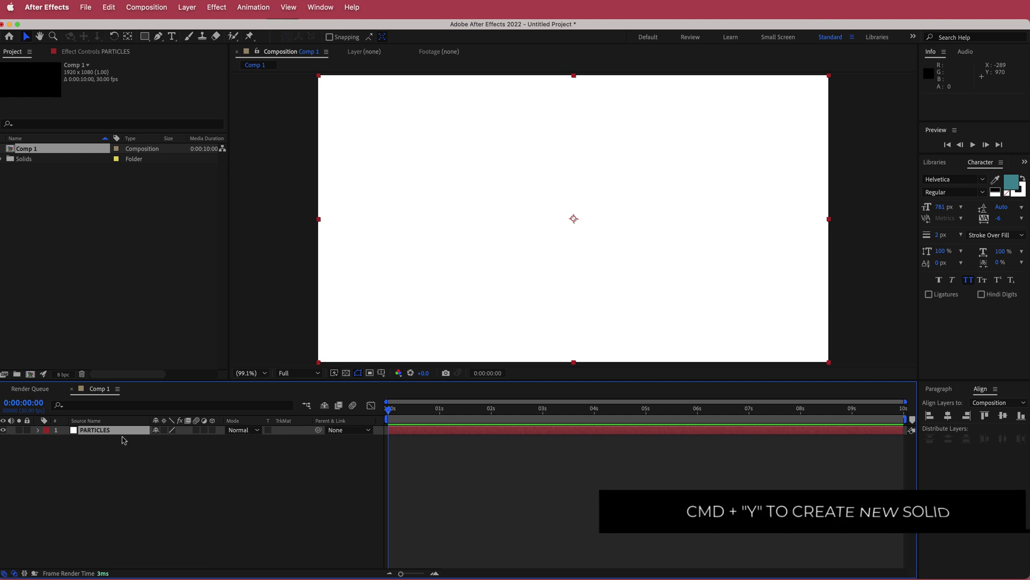
# Apply CC Particle World to the PARTICLES layer and turn off its Grid and Axis Box guides
pyautogui.hotkey('ctrl', 'space')
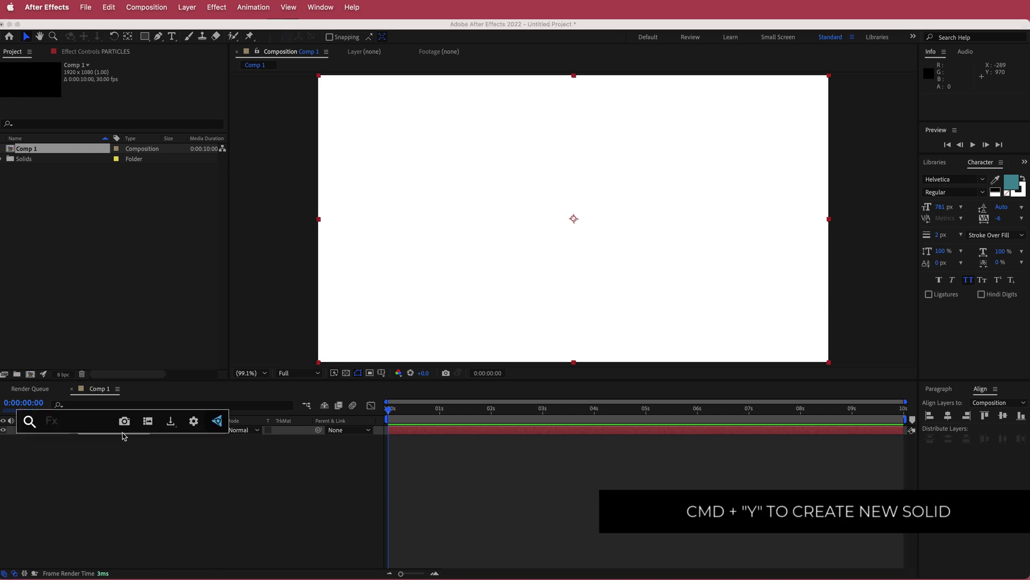
pyautogui.write('cc pa')
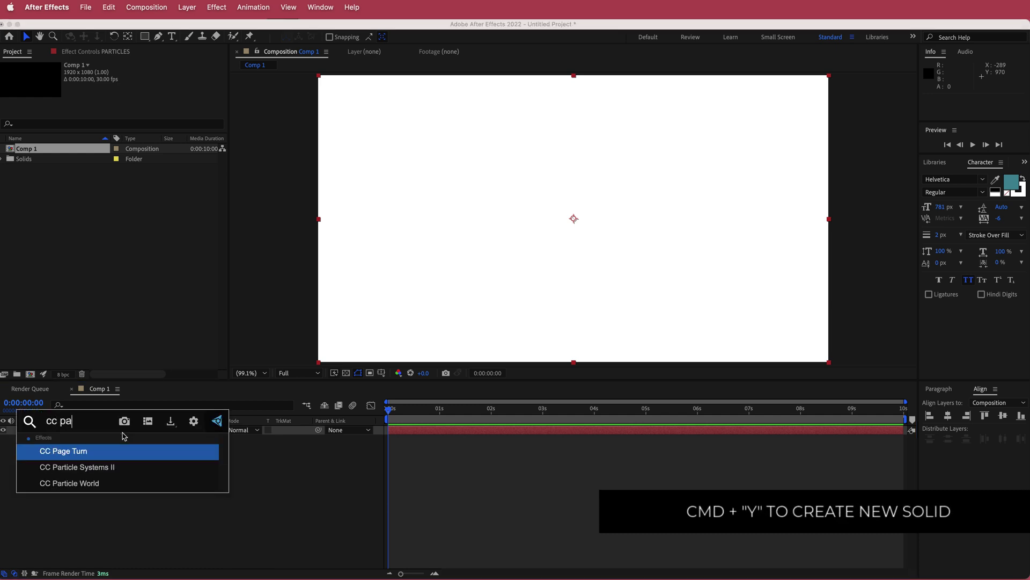
pyautogui.click(102, 484)
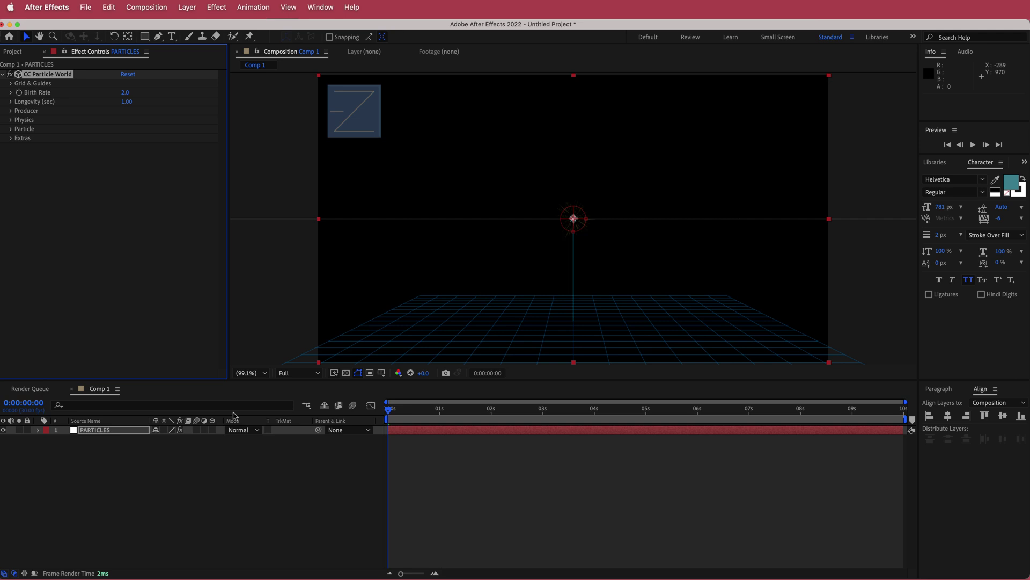
pyautogui.click(11, 84)
pyautogui.click(123, 130)
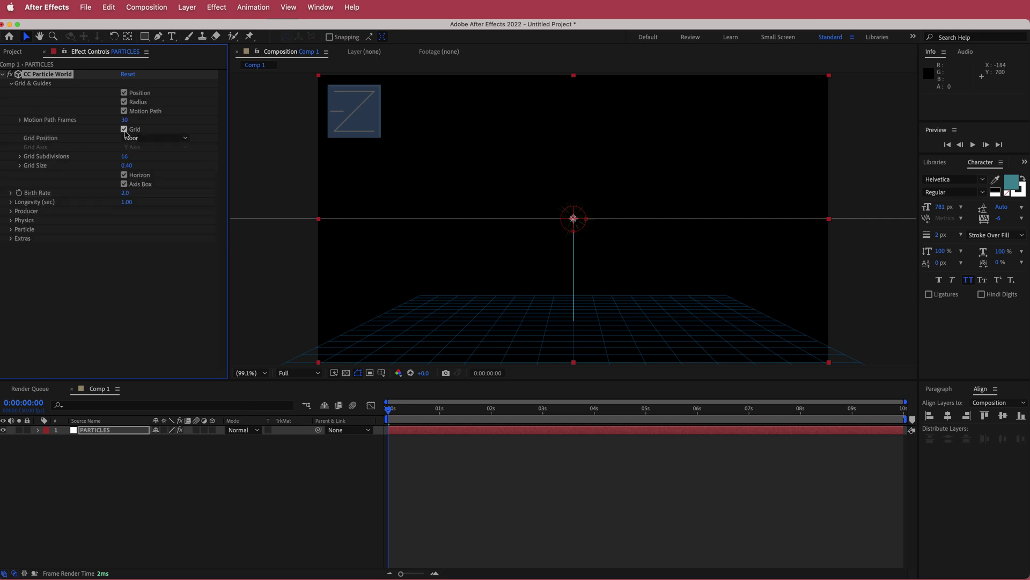
pyautogui.click(124, 184)
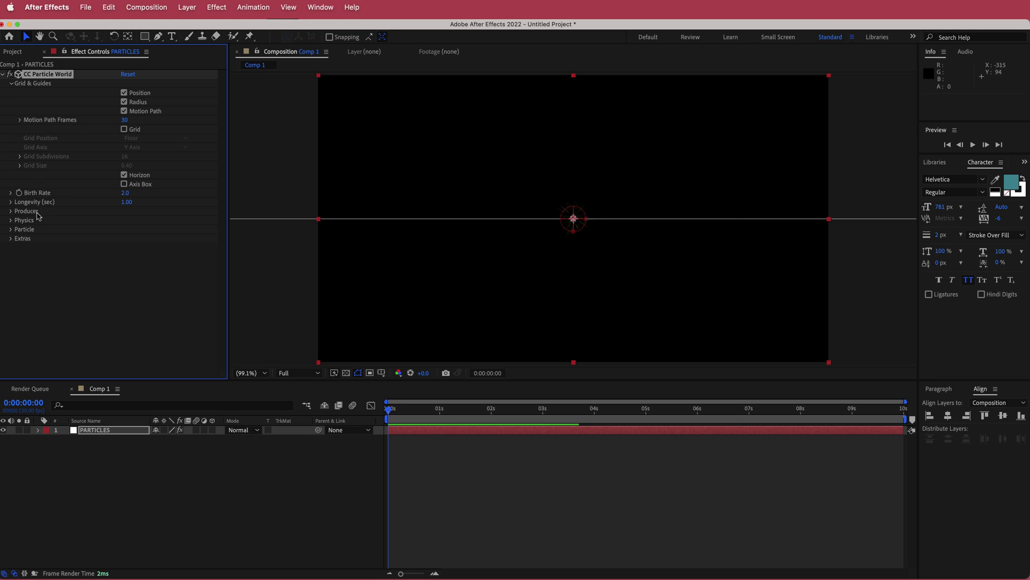
# Set the particle type of CC Particle World to Faded Sphere
pyautogui.click(10, 229)
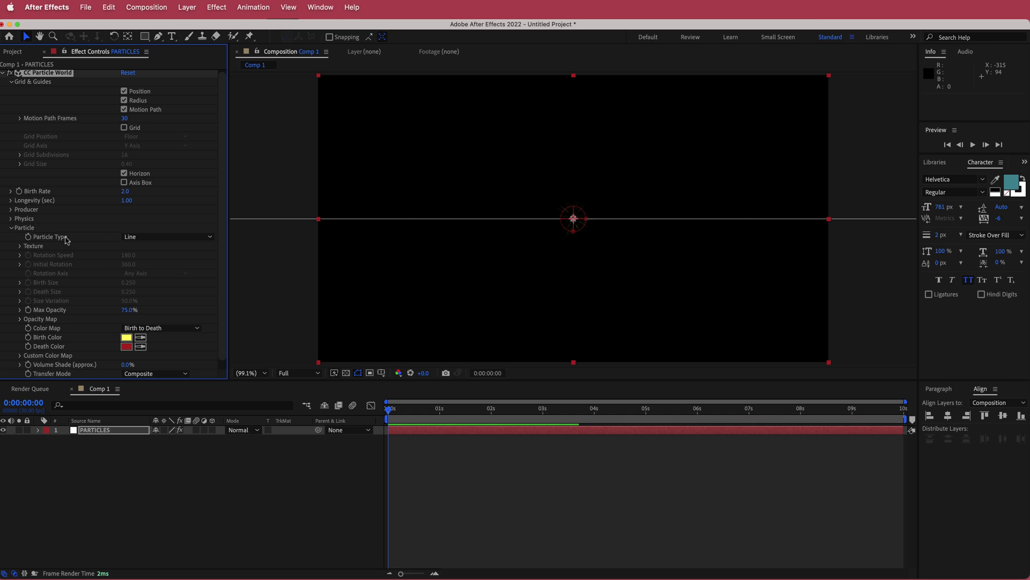
pyautogui.click(147, 239)
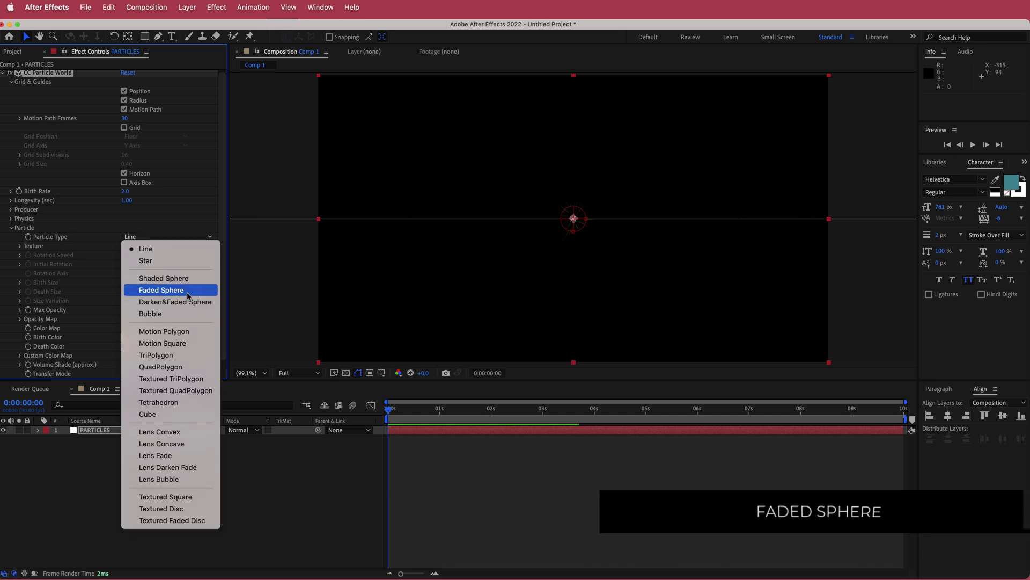
pyautogui.click(161, 290)
# Shift the PARTICLES layer about two seconds earlier and extend its out point to the end of the 10-second composition
pyautogui.moveTo(390, 408); pyautogui.dragTo(422, 433)
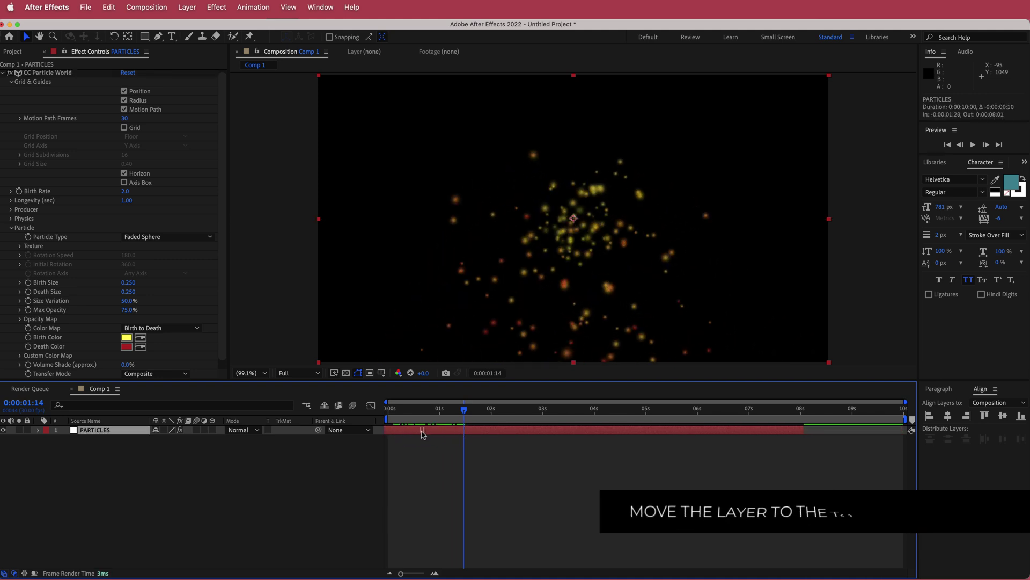
pyautogui.click(388, 412)
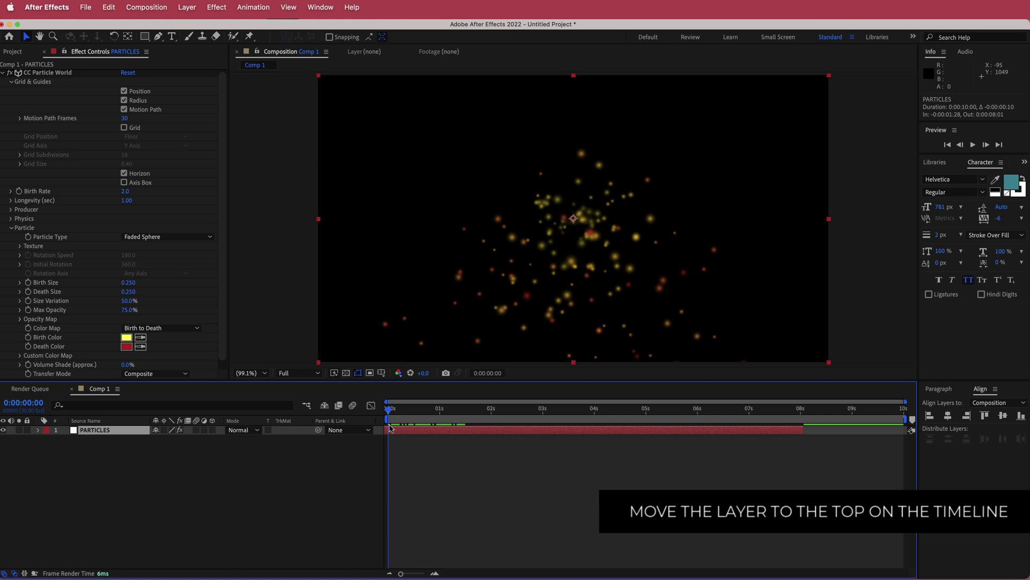
pyautogui.moveTo(389, 412); pyautogui.dragTo(438, 412)
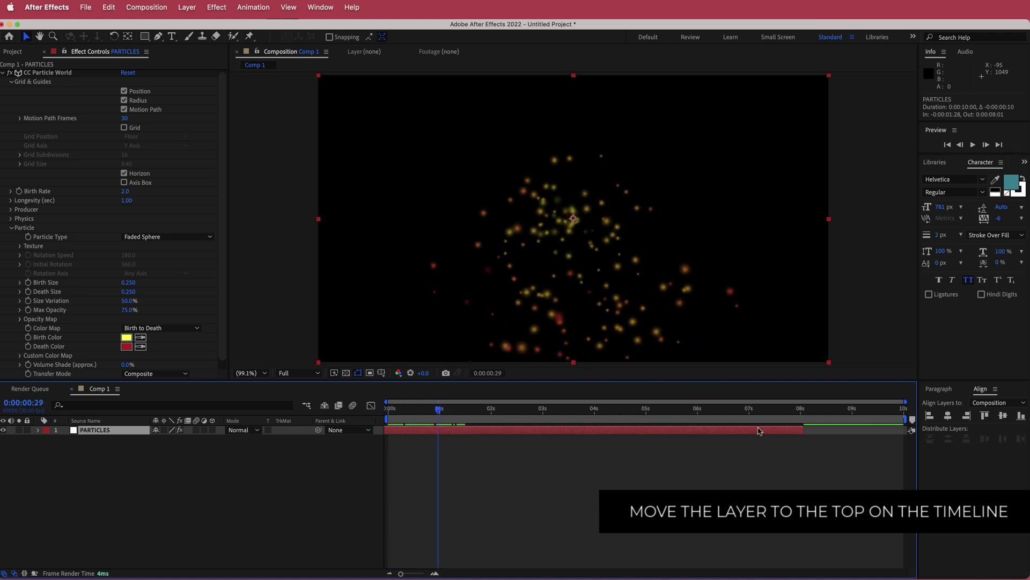
pyautogui.moveTo(802, 430); pyautogui.dragTo(905, 430)
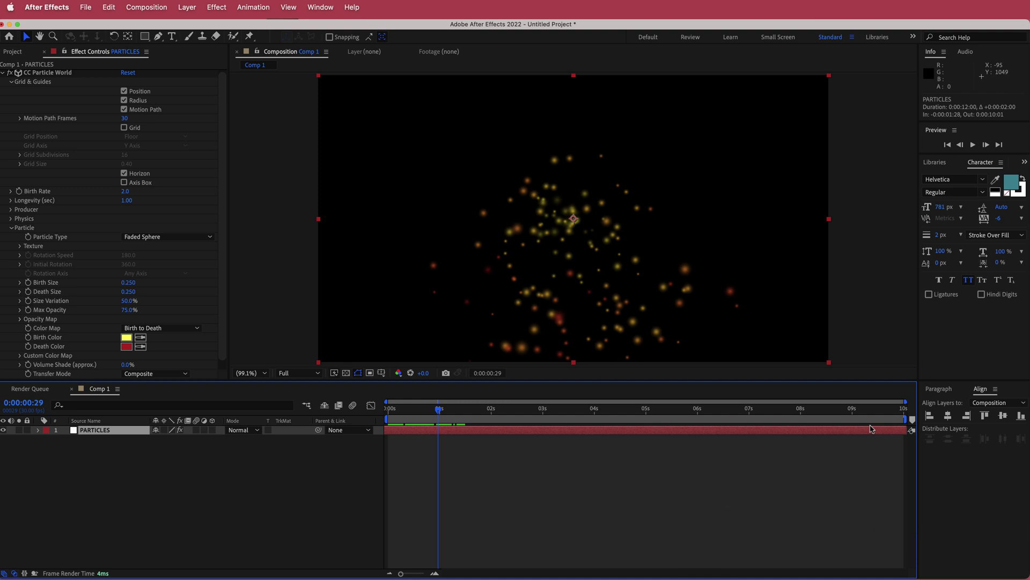
# Set the particles' birth color to white (FFFFFF) and their death color to 256D85
pyautogui.click(127, 340)
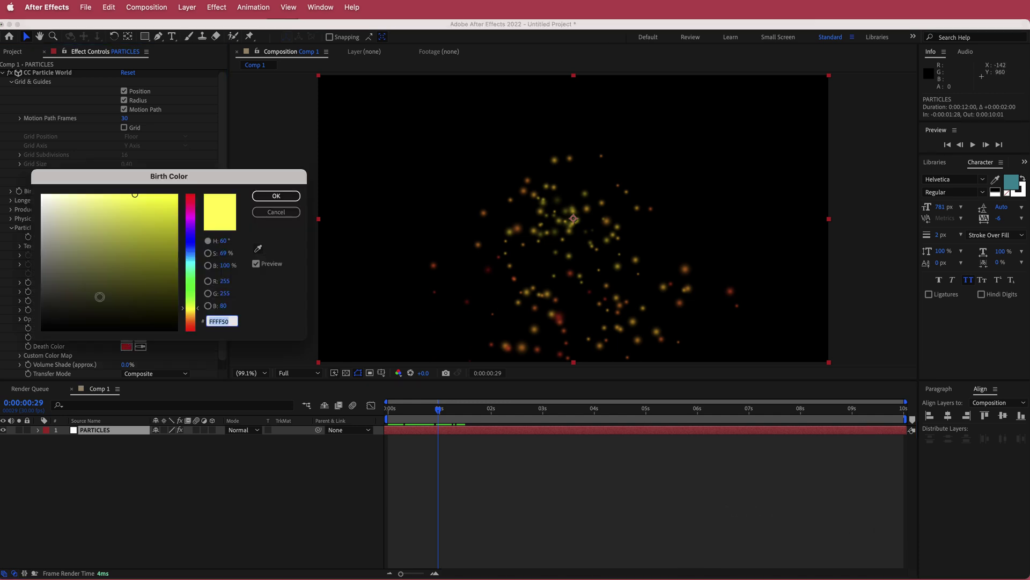
pyautogui.click(112, 259)
pyautogui.moveTo(112, 259); pyautogui.dragTo(23, 176)
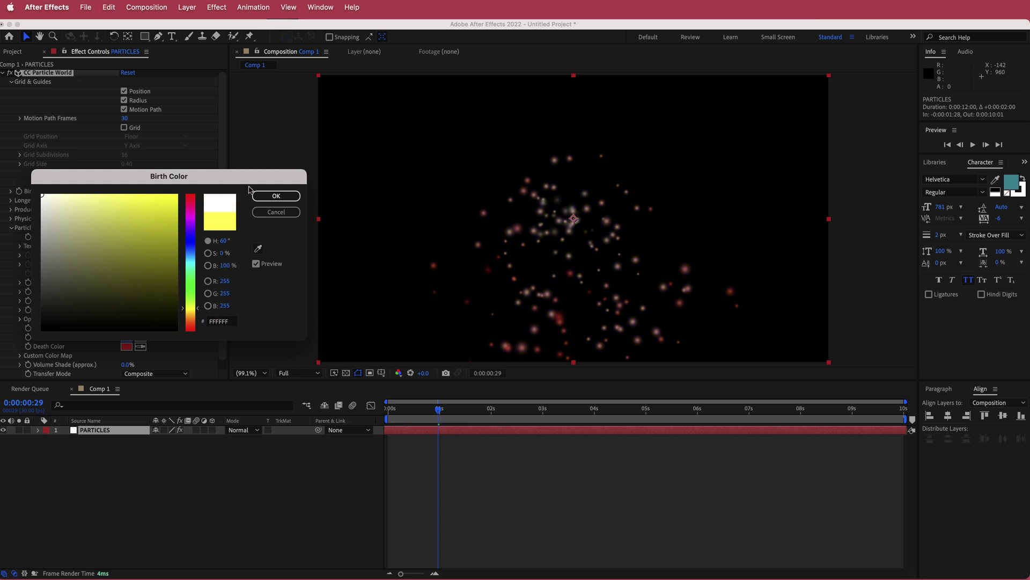
pyautogui.click(265, 198)
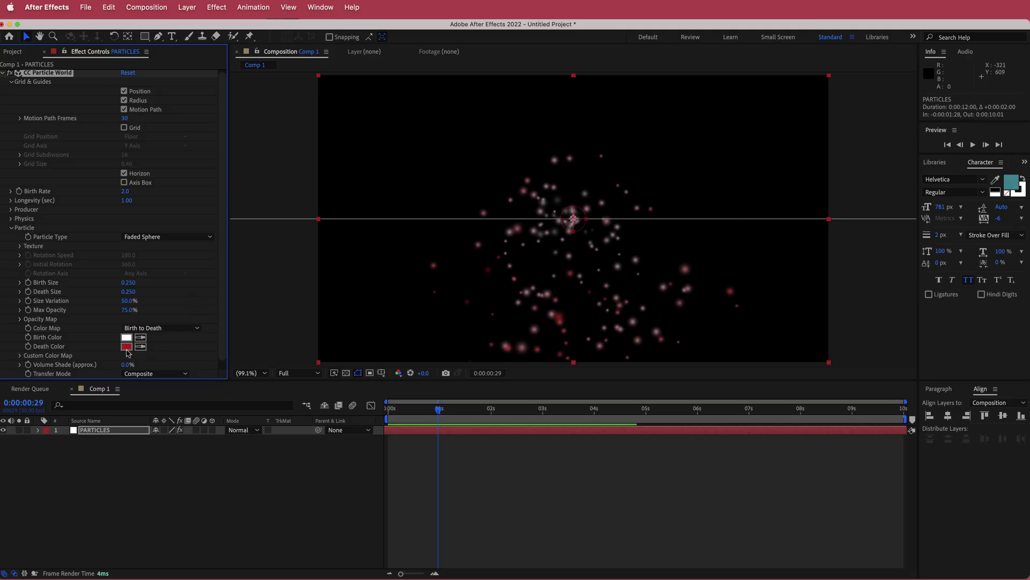
pyautogui.click(127, 346)
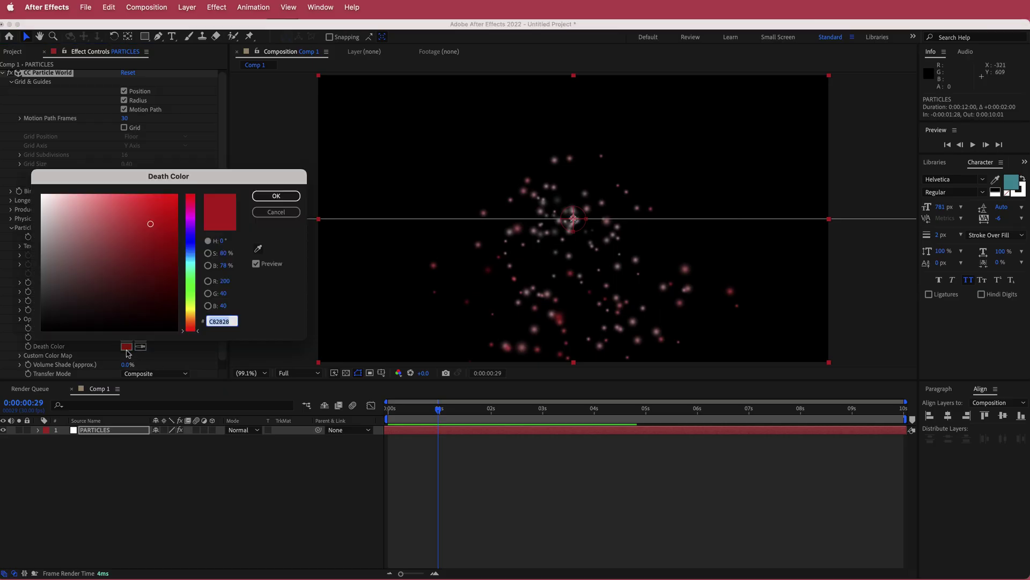
pyautogui.write('256D85')
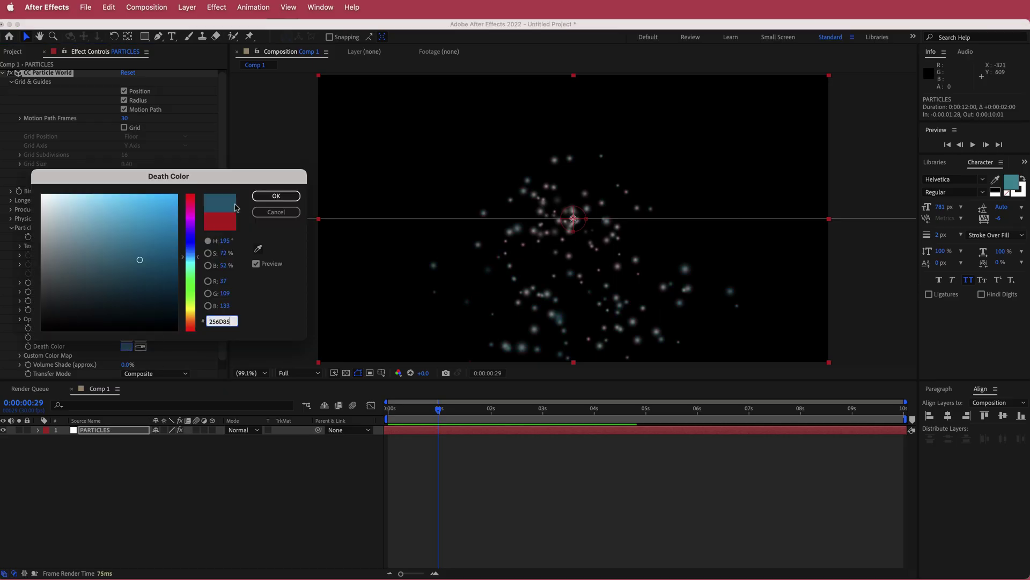
pyautogui.click(267, 198)
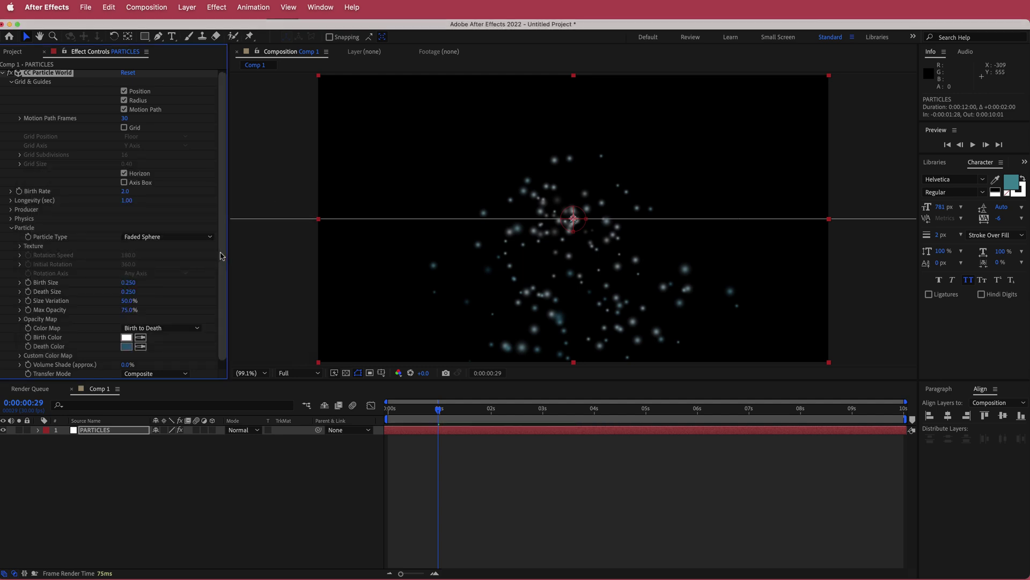
# Set the particles' birth size to 0.070 and their death size to 0.010
pyautogui.scroll(-1, 214, 264)
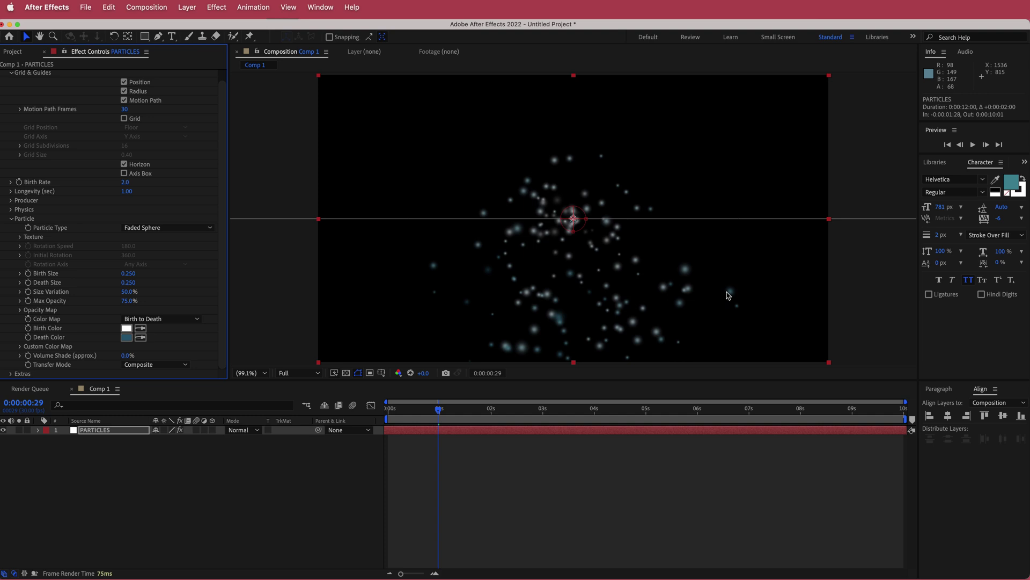
pyautogui.click(129, 273)
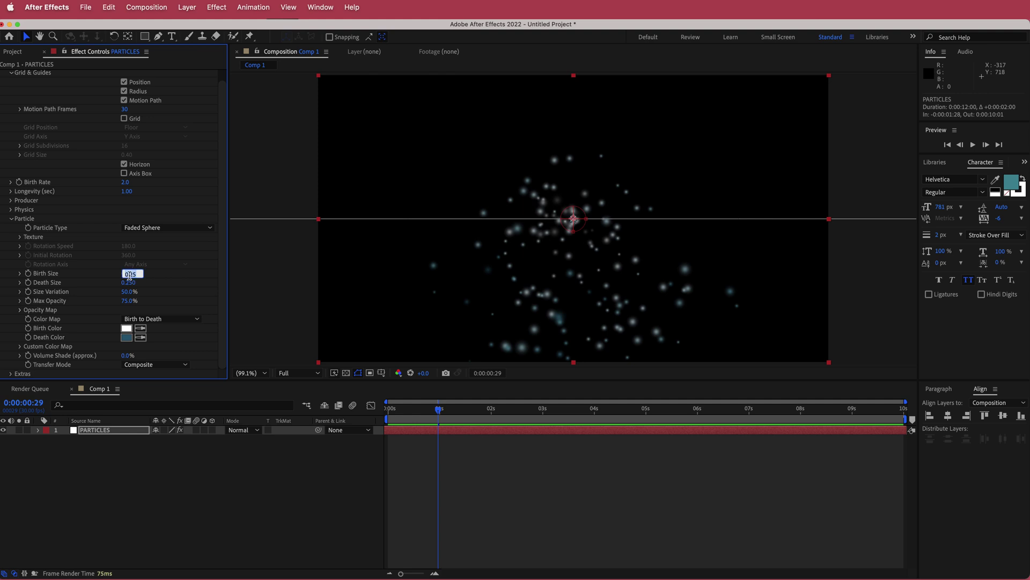
pyautogui.write('0')
pyautogui.press('Return')
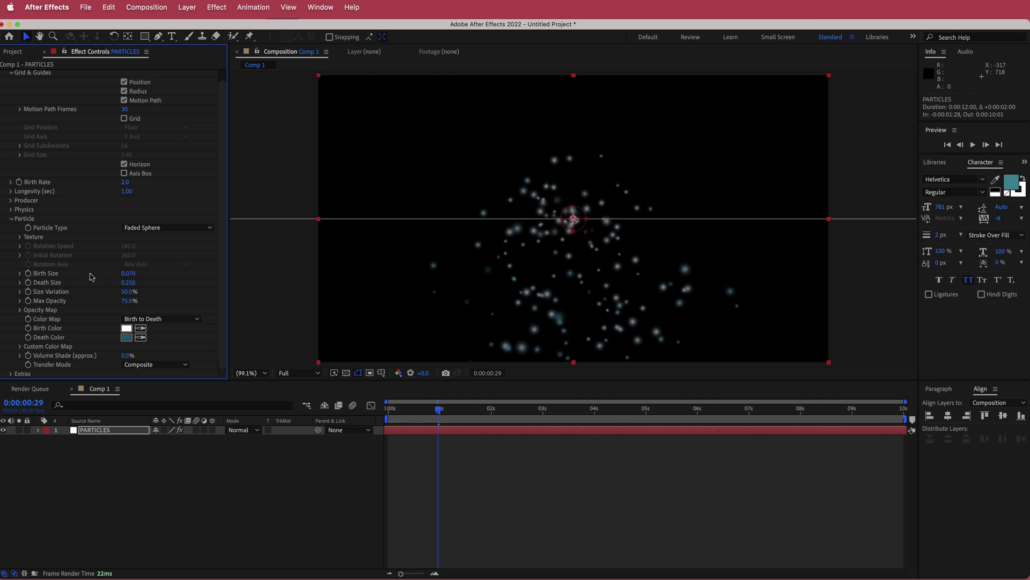
pyautogui.moveTo(127, 283); pyautogui.dragTo(129, 287)
pyautogui.click(129, 282)
pyautogui.write('0.01')
pyautogui.press('Return')
# Set the particle longevity to 3.6 seconds and the birth rate to 0.1
pyautogui.click(127, 192)
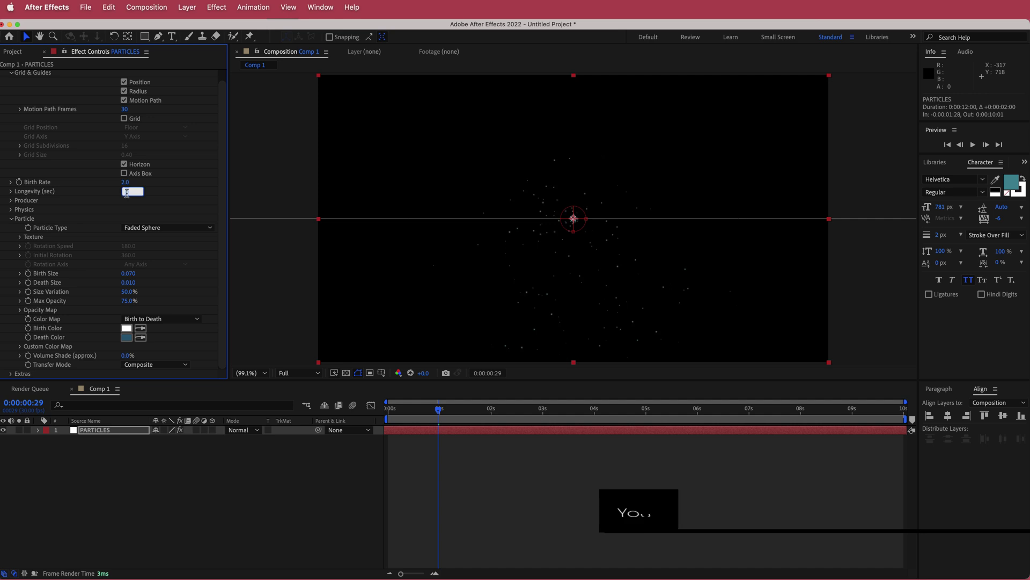
pyautogui.write('3.6')
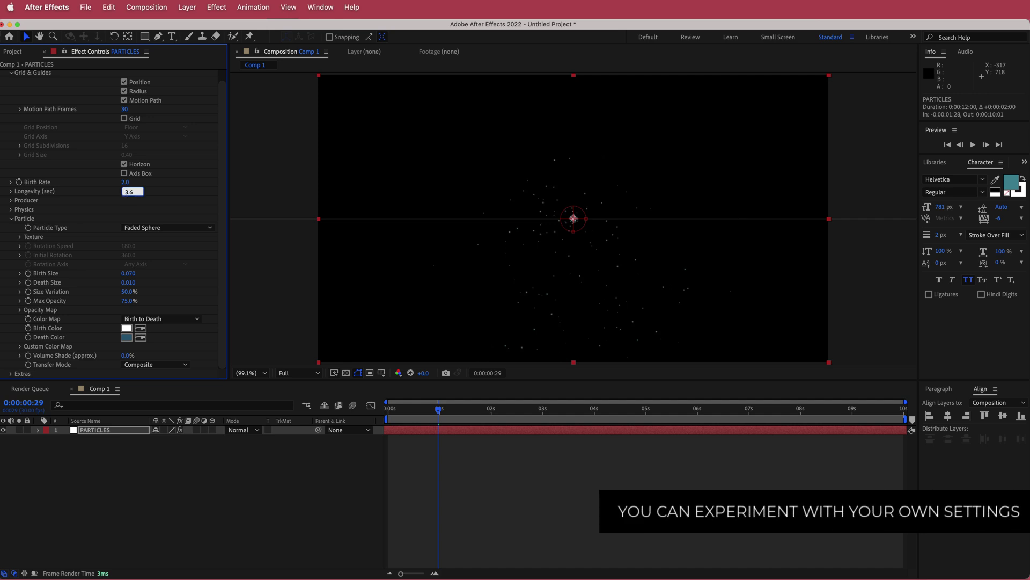
pyautogui.press('Return')
pyautogui.click(125, 182)
pyautogui.write('0.1')
pyautogui.press('Return')
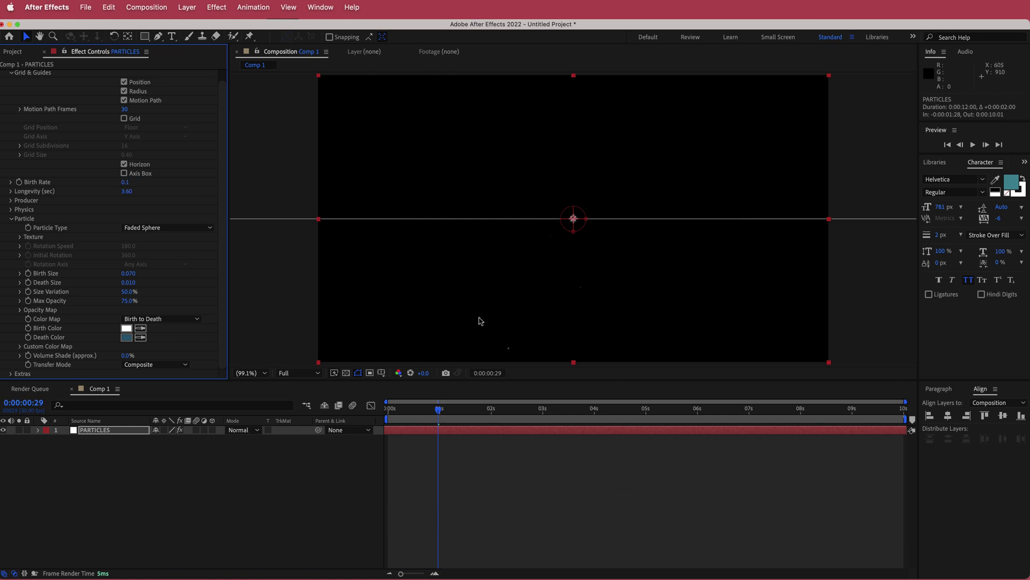
# Widen the particle producer's radius horizontally to slightly beyond the frame and move the producer down to the frame's lower edge
pyautogui.click(440, 410)
pyautogui.moveTo(441, 412); pyautogui.dragTo(516, 414)
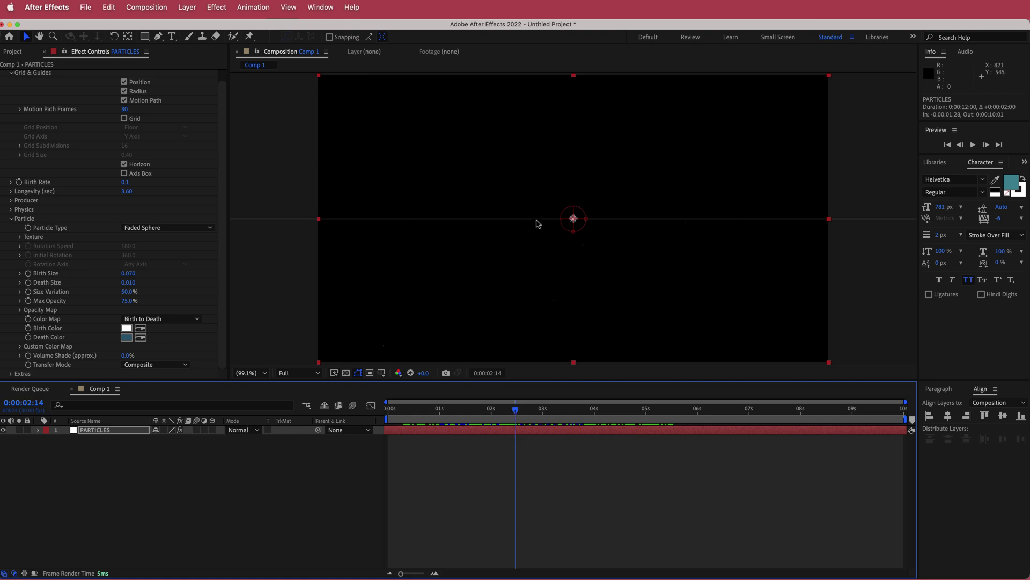
pyautogui.moveTo(588, 223); pyautogui.dragTo(843, 216)
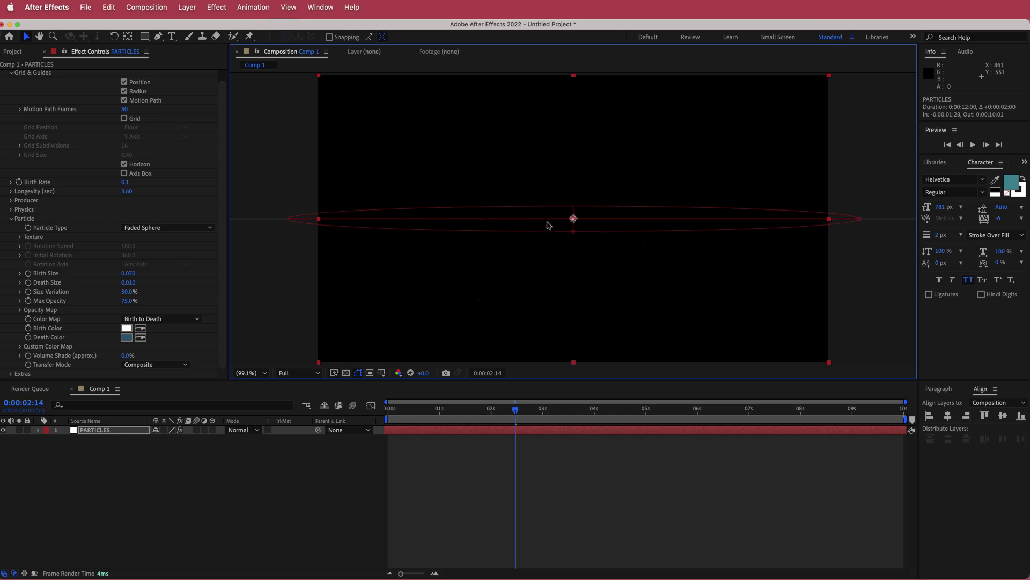
pyautogui.moveTo(573, 220); pyautogui.dragTo(567, 369)
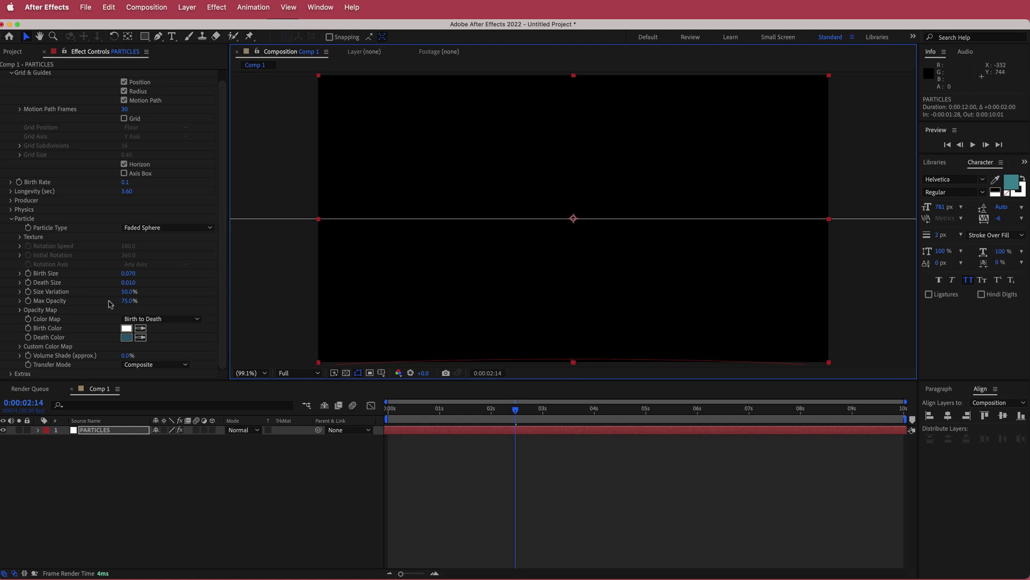
# Set the particle physics gravity to -0.010 and scrub the animation forward to about 7 seconds to preview it
pyautogui.click(11, 210)
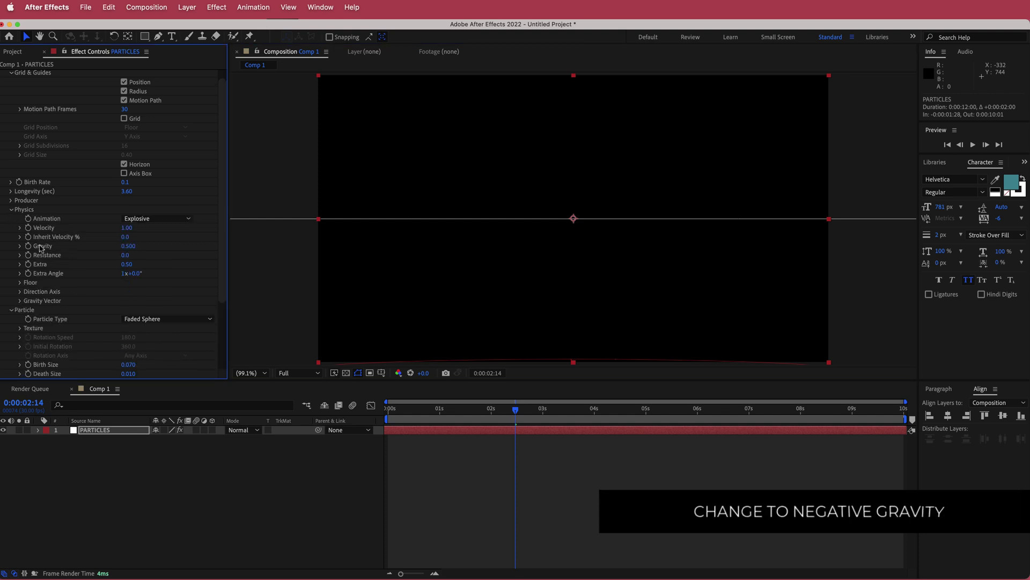
pyautogui.click(127, 246)
pyautogui.press('Return')
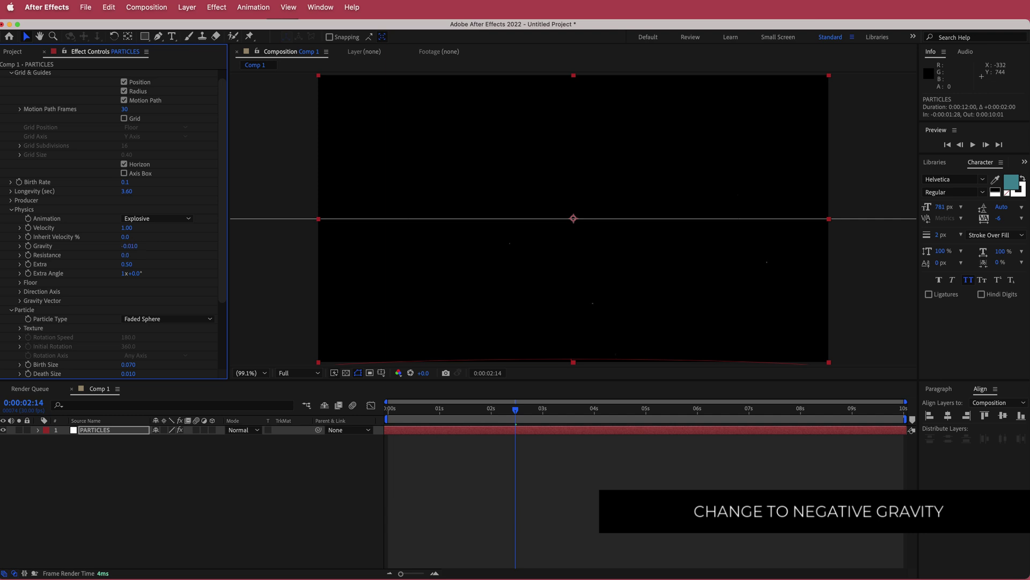
pyautogui.click(510, 411)
pyautogui.moveTo(510, 411); pyautogui.dragTo(778, 411)
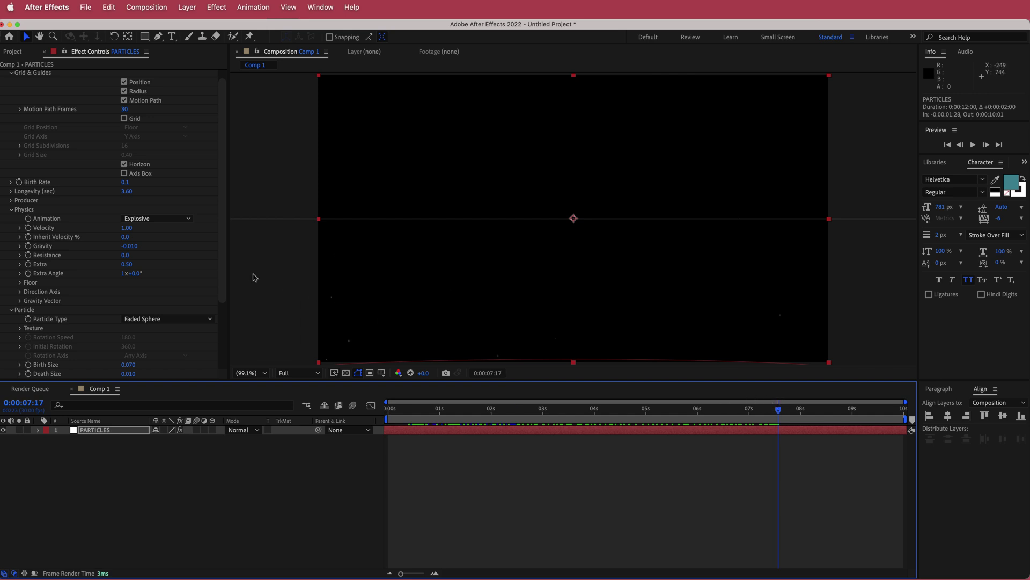
# Set the particle physics animation to Viscouse and check the particles at about 5 seconds
pyautogui.moveTo(225, 258); pyautogui.dragTo(226, 329)
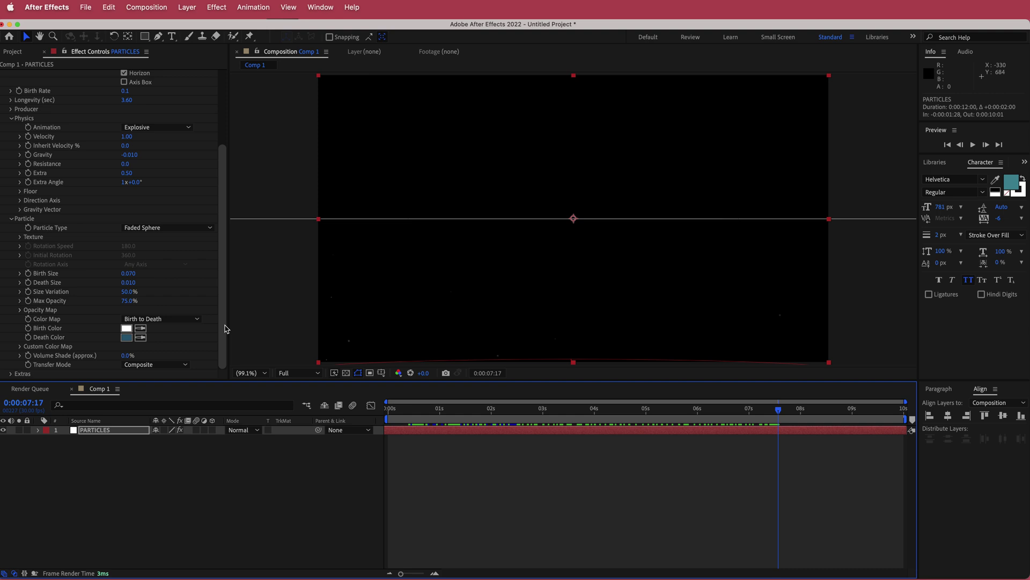
pyautogui.click(155, 128)
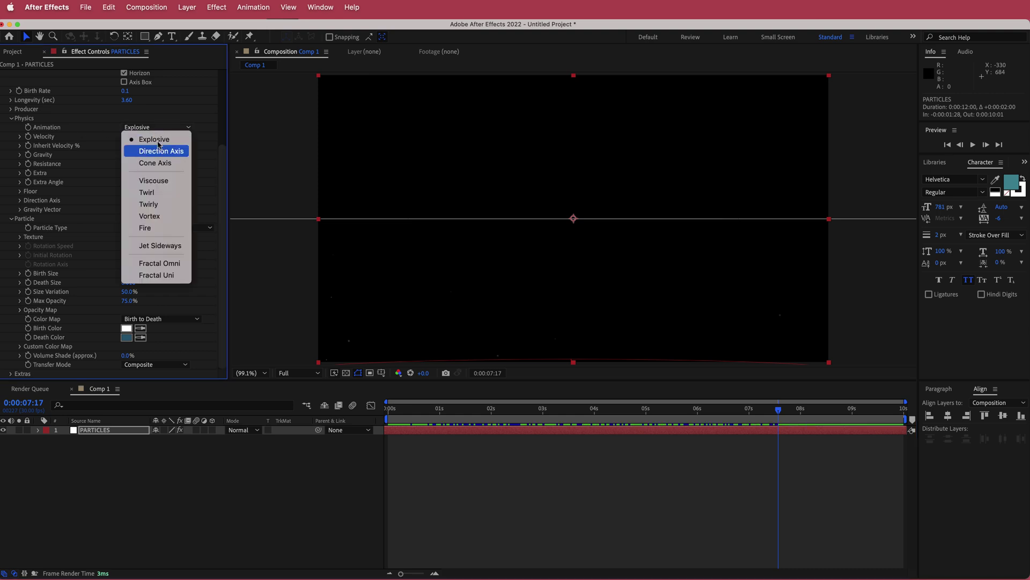
pyautogui.click(165, 184)
pyautogui.click(637, 409)
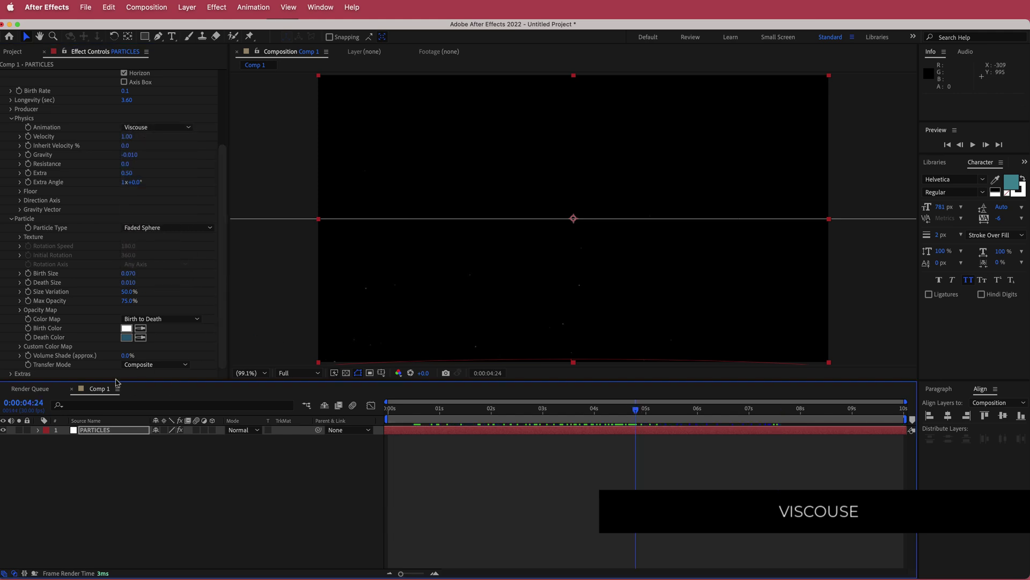
# Set the particle effect's random seed to 700 and play the animation from near the start
pyautogui.click(10, 373)
pyautogui.scroll(-3, 59, 333)
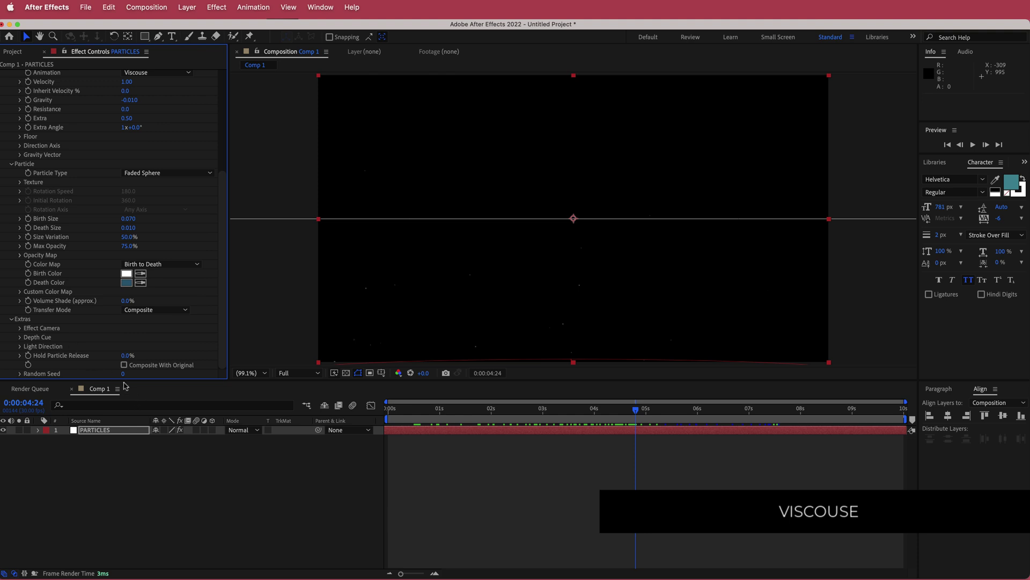
pyautogui.moveTo(123, 375); pyautogui.dragTo(166, 373)
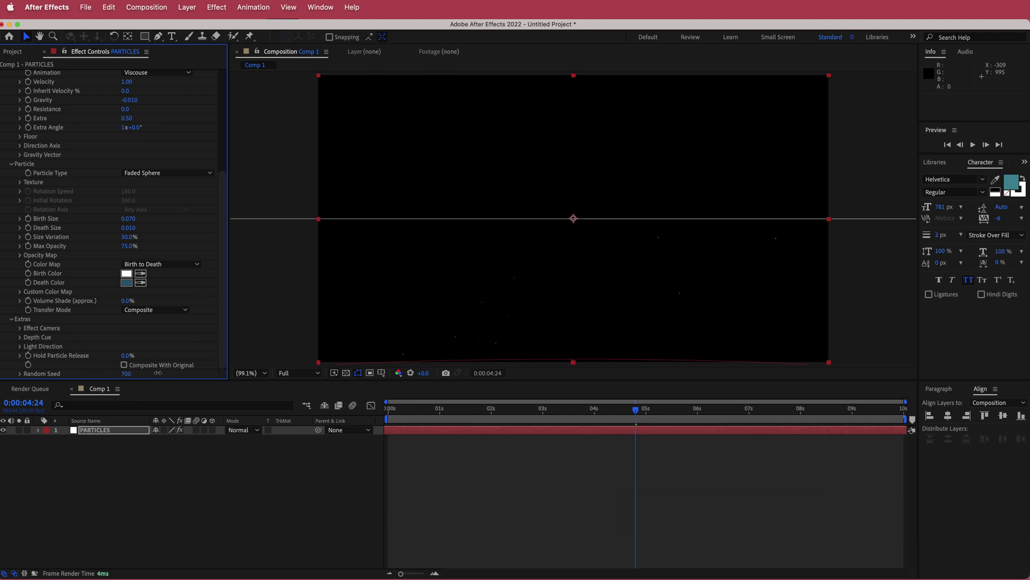
pyautogui.moveTo(635, 409); pyautogui.dragTo(409, 414)
pyautogui.press('space')
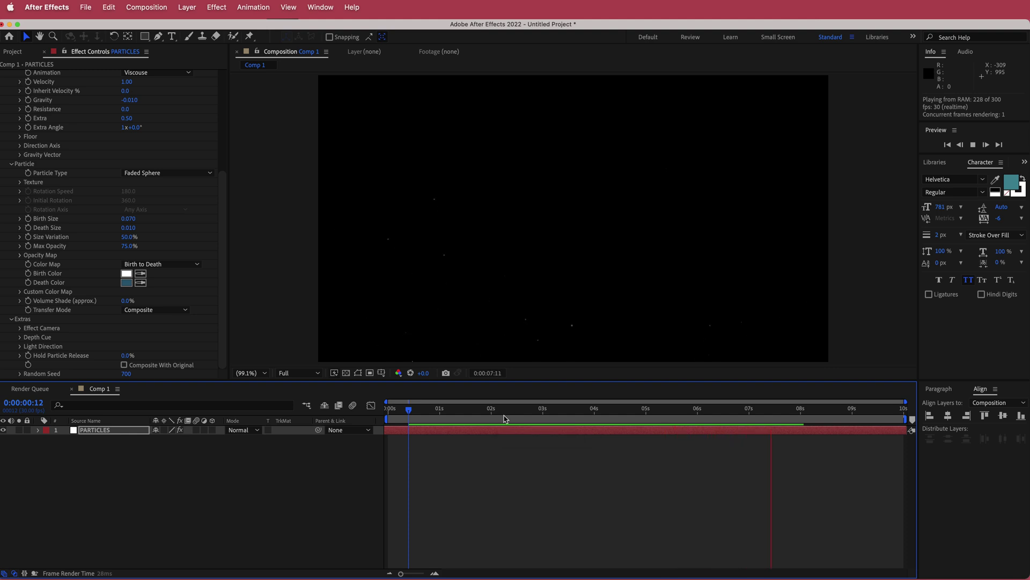
pyautogui.press('space')
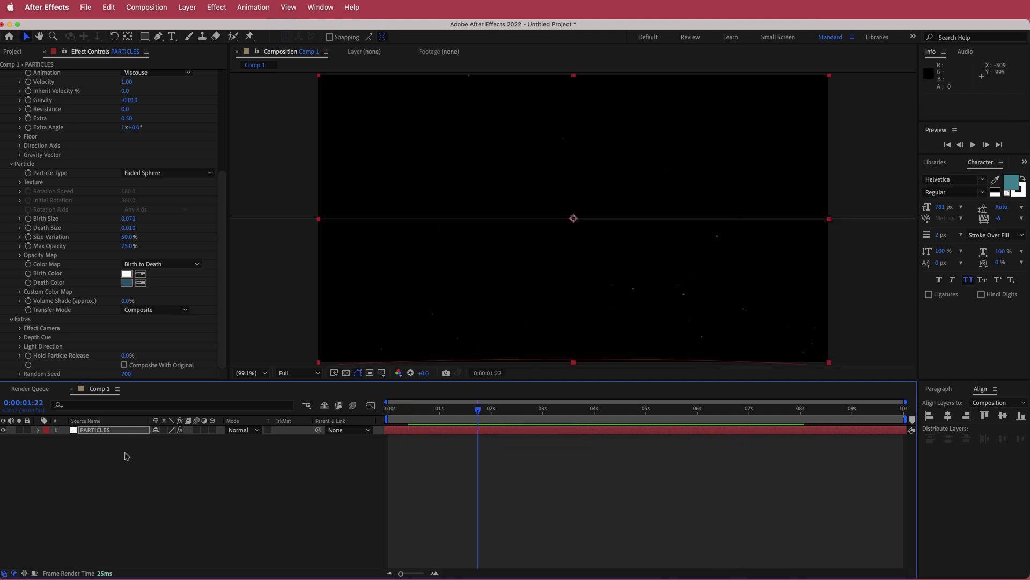
# Pre-compose the PARTICLES layer as PARTIVLES, moving all attributes into the new composition
pyautogui.rightClick(115, 433)
pyautogui.press('super+shift+c')
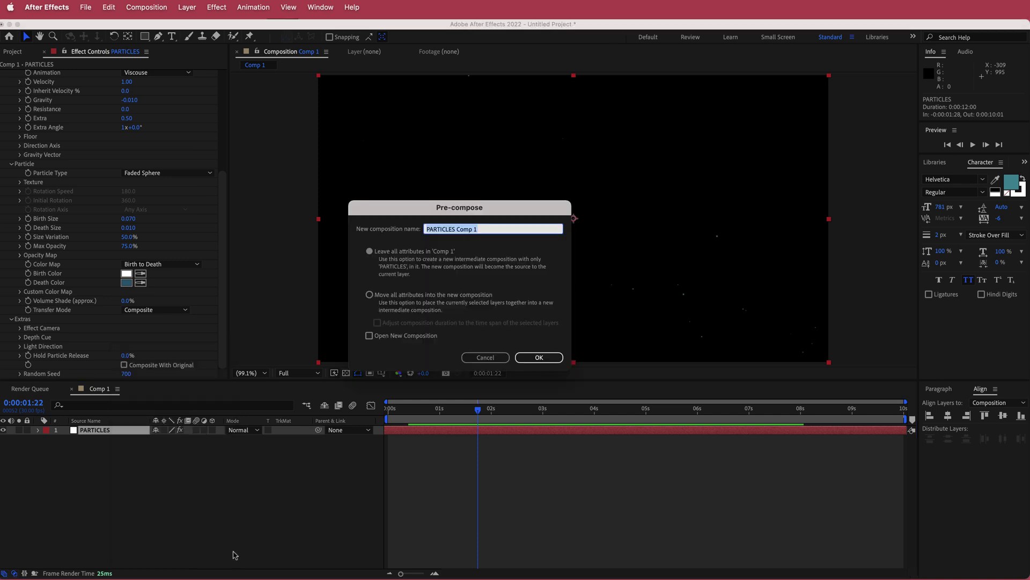
pyautogui.write('P')
pyautogui.click(451, 299)
pyautogui.click(369, 295)
pyautogui.press('Return')
pyautogui.moveTo(479, 412)
pyautogui.mouseDown()
pyautogui.moveTo(471, 413)
pyautogui.moveTo(665, 414)
pyautogui.moveTo(469, 420)
pyautogui.mouseUp()
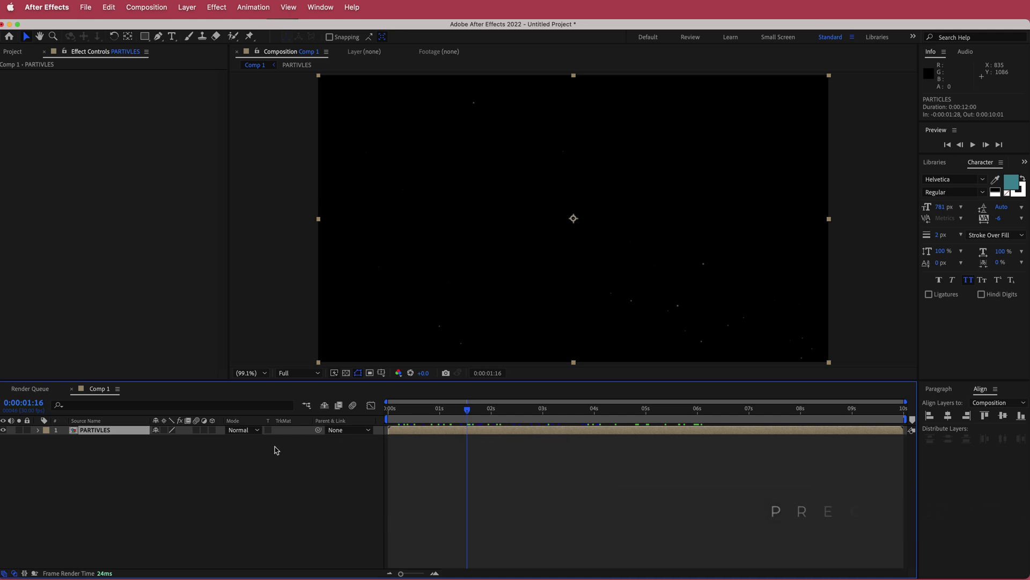
# Add a text layer reading "Create" with the current time at the start of the composition
pyautogui.moveTo(468, 410); pyautogui.dragTo(389, 412)
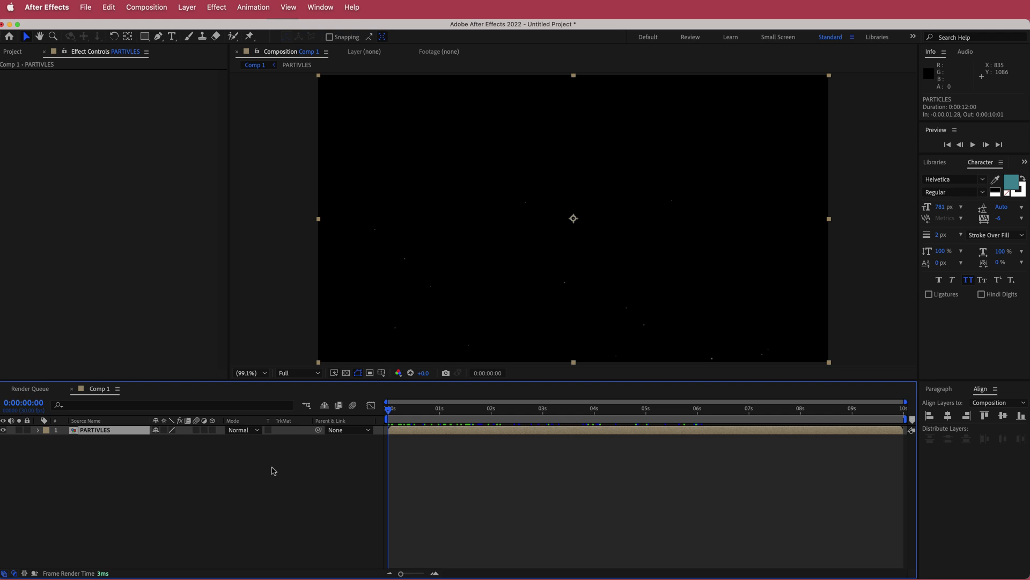
pyautogui.rightClick(197, 468)
pyautogui.moveTo(242, 477)
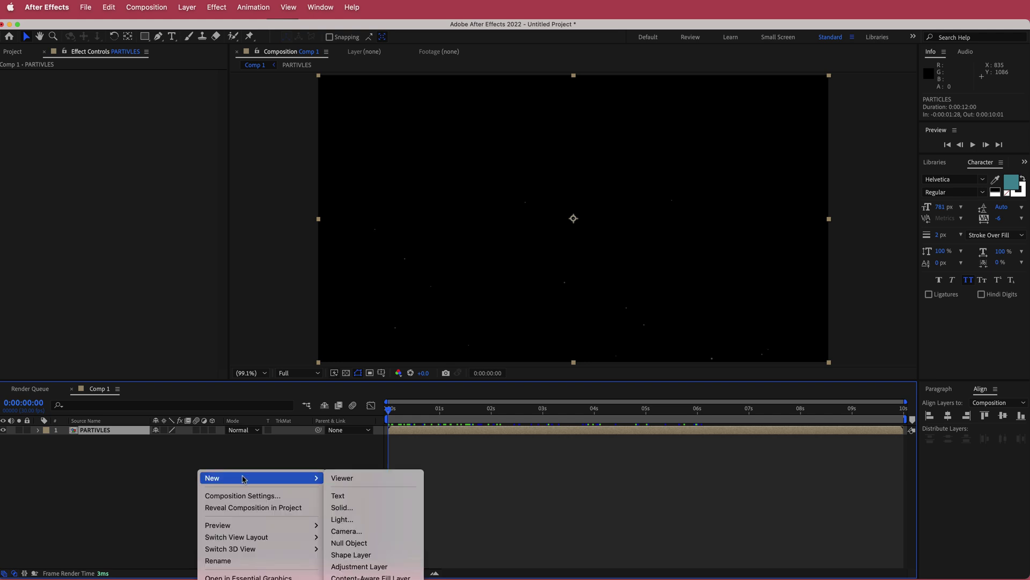
pyautogui.click(351, 496)
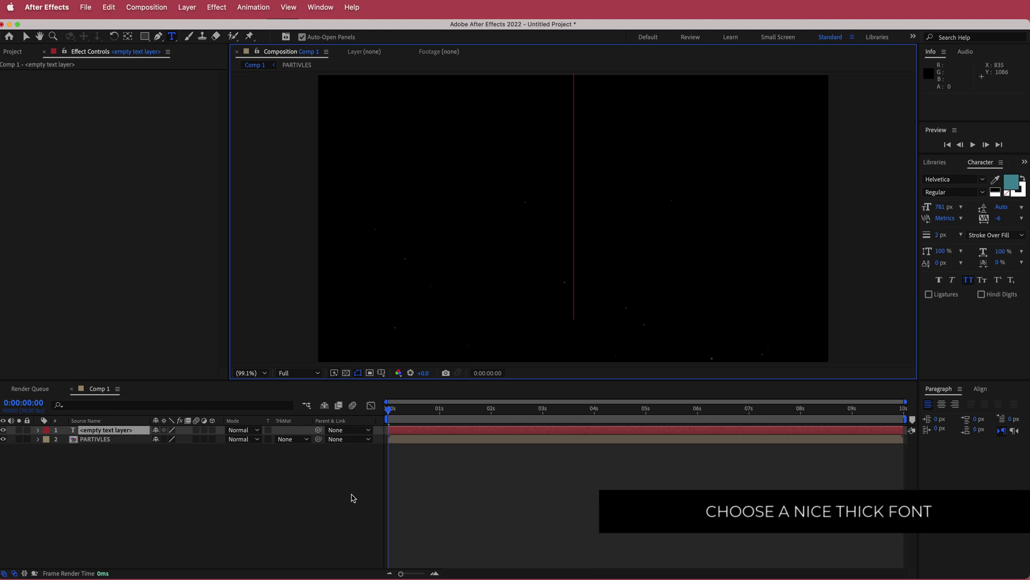
pyautogui.write('Create')
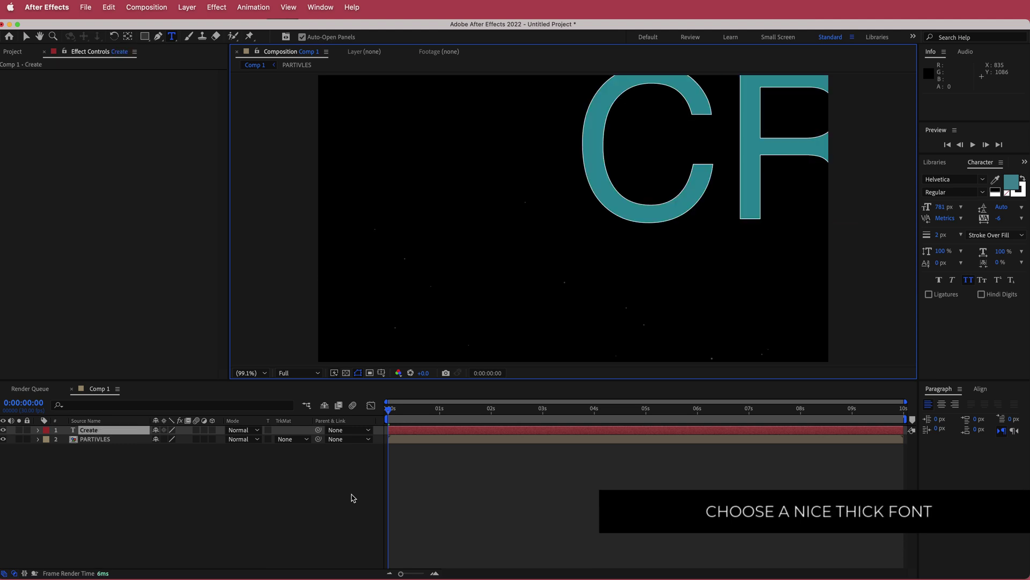
# Format the whole text in Montserrat Black at a size of 239 px
pyautogui.press('super+a')
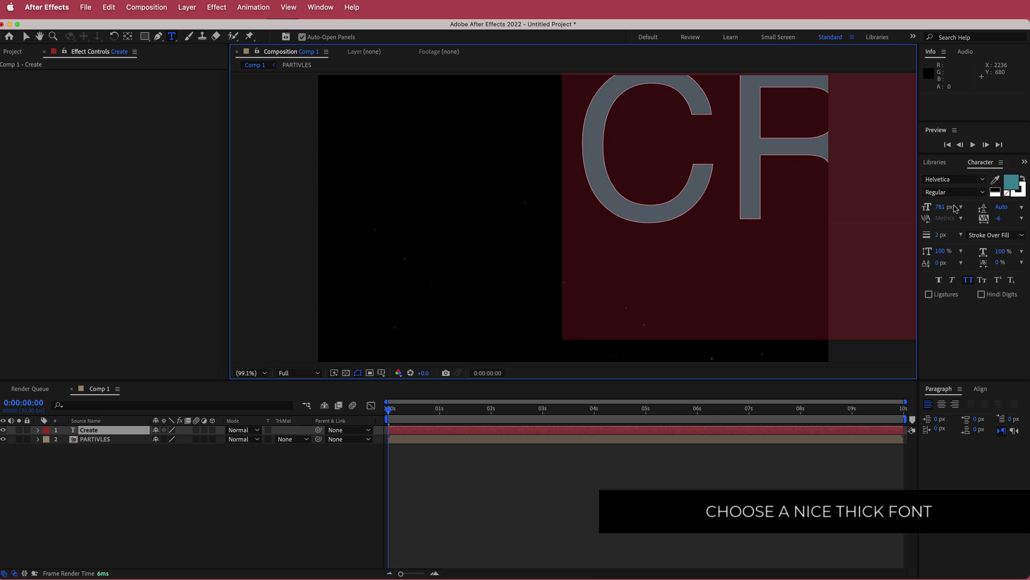
pyautogui.click(960, 181)
pyautogui.write('mon')
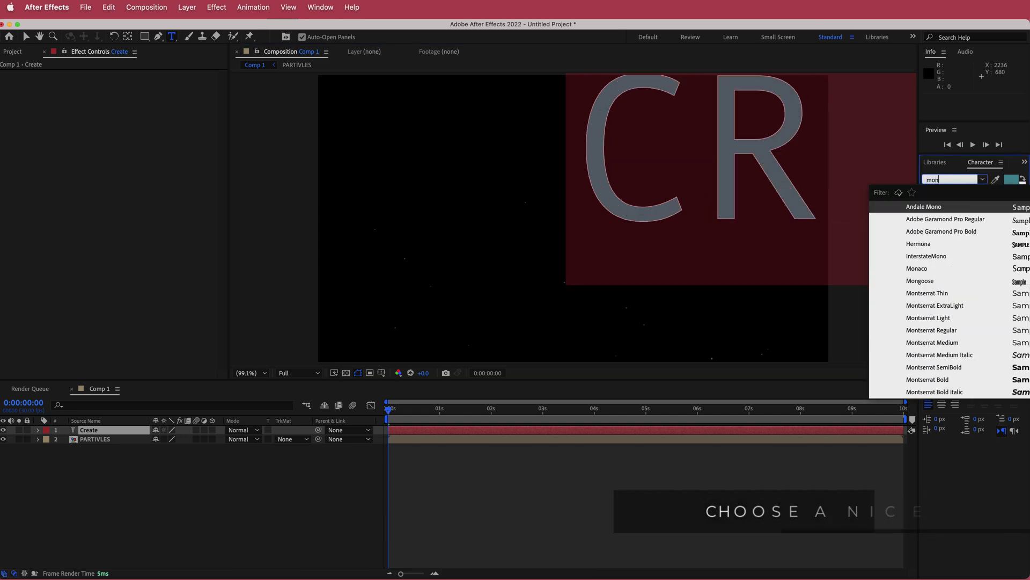
pyautogui.click(940, 381)
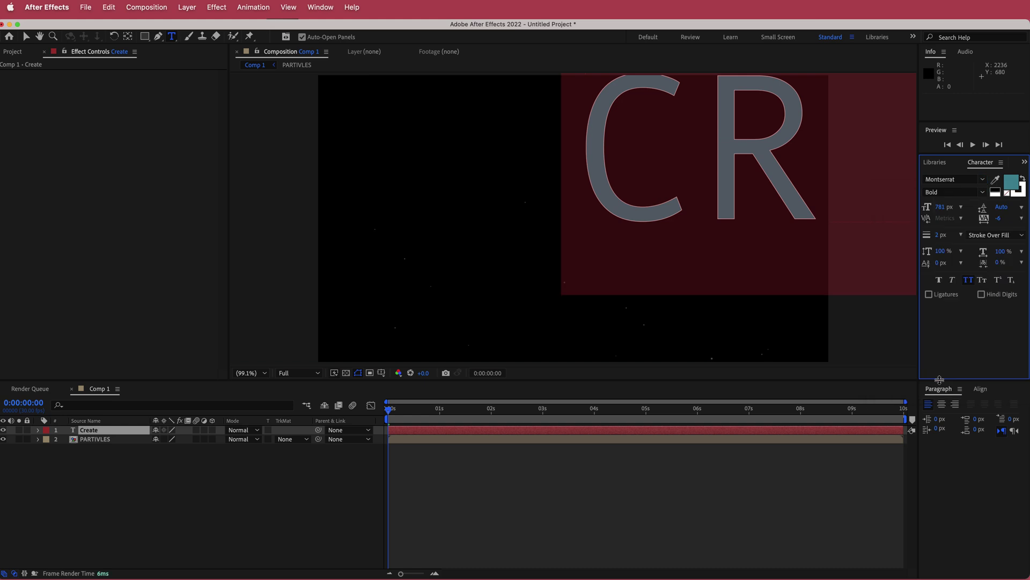
pyautogui.click(983, 193)
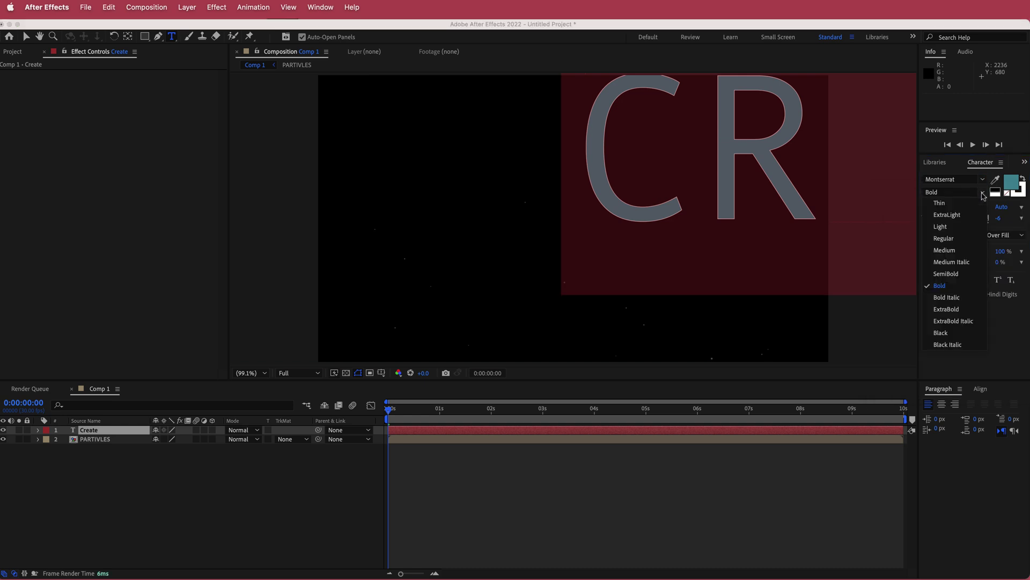
pyautogui.click(963, 340)
pyautogui.moveTo(940, 207)
pyautogui.mouseDown()
pyautogui.moveTo(644, 225)
pyautogui.moveTo(678, 226)
pyautogui.moveTo(665, 224)
pyautogui.mouseUp()
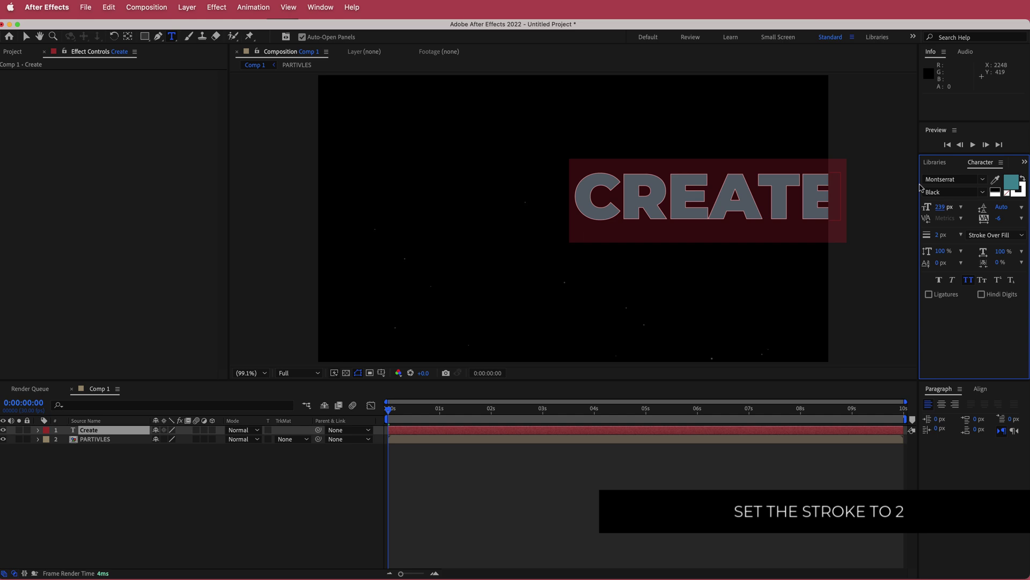
# Set the text's fill color to 000000 and its stroke color to FFFFFF
pyautogui.click(1013, 184)
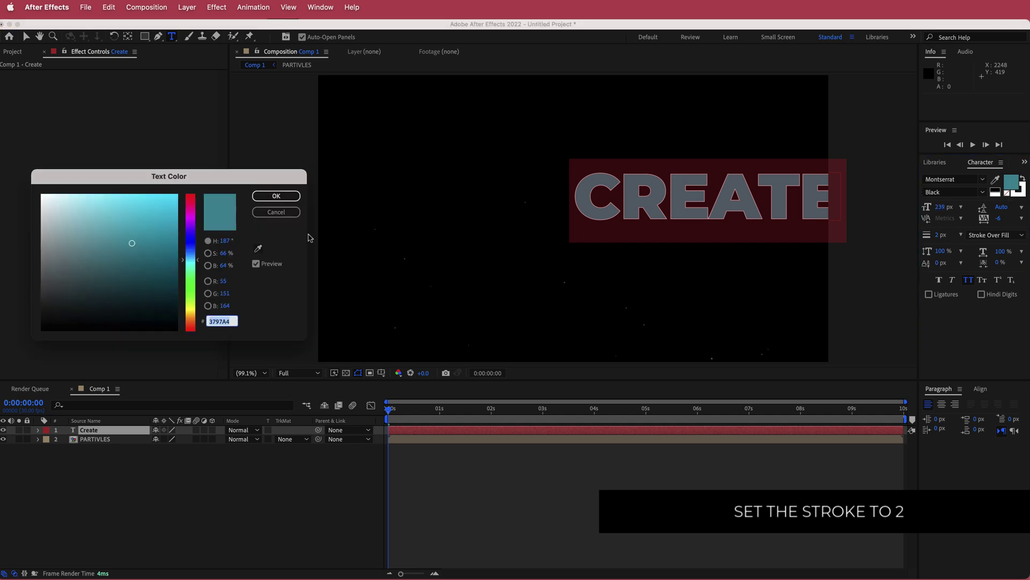
pyautogui.write('000000')
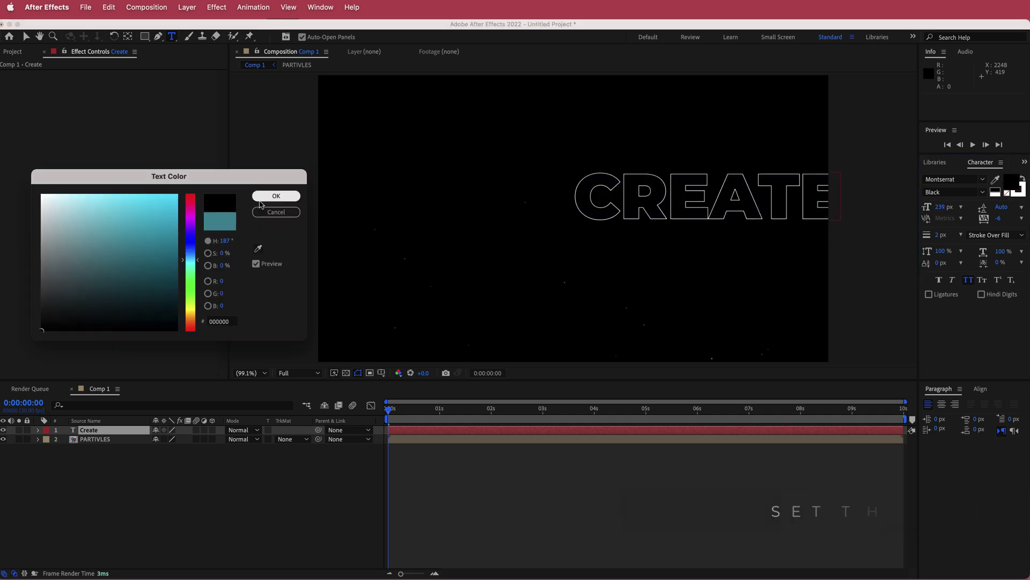
pyautogui.press('Return')
pyautogui.click(1019, 190)
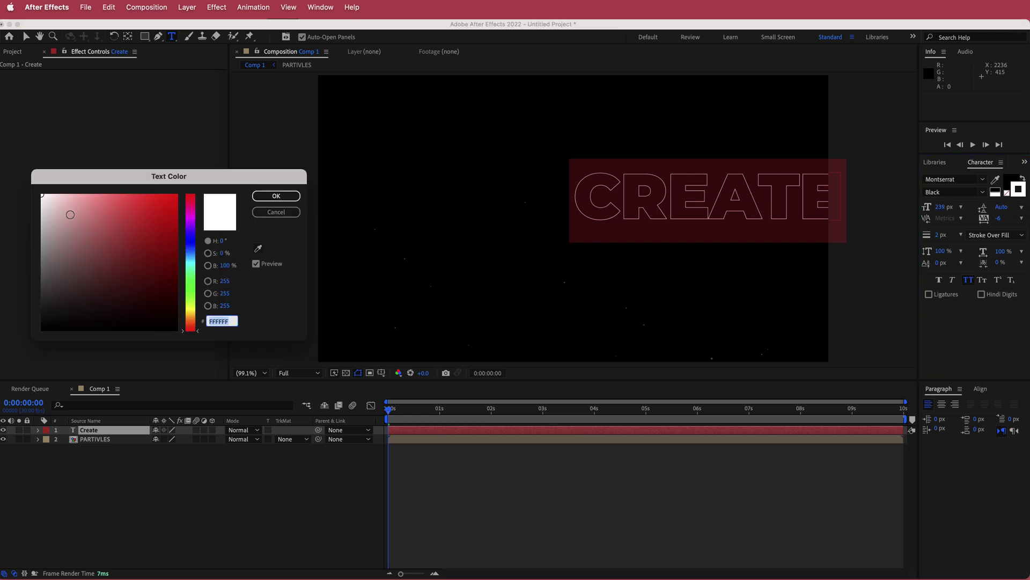
pyautogui.click(277, 198)
pyautogui.click(275, 196)
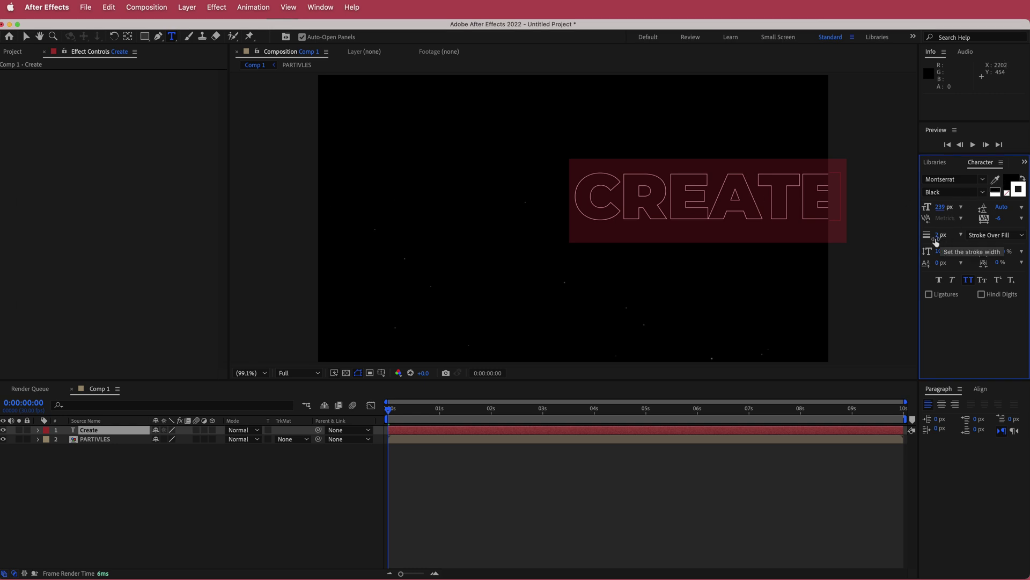
# Center the text layer horizontally and vertically in the composition
pyautogui.click(981, 389)
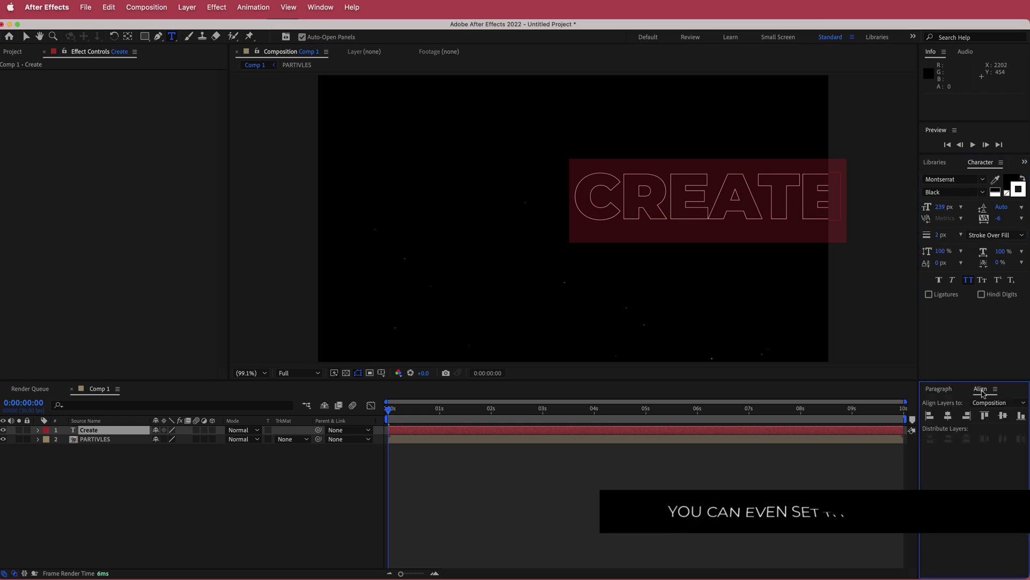
pyautogui.click(949, 417)
pyautogui.click(1002, 417)
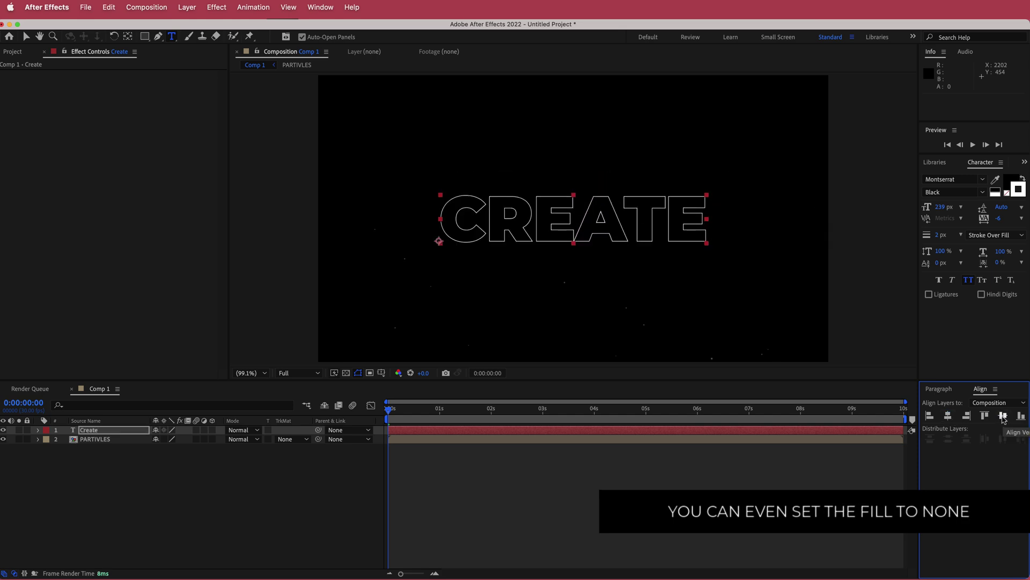
# Pre-compose the Create text layer as TEXT with all attributes moved into the new composition
pyautogui.rightClick(115, 429)
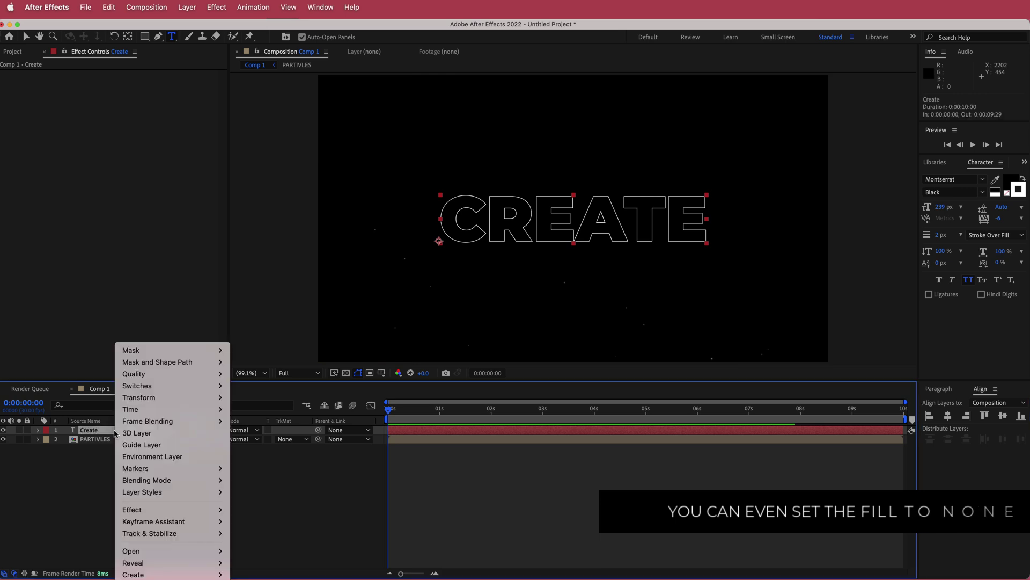
pyautogui.press('super+shift+c')
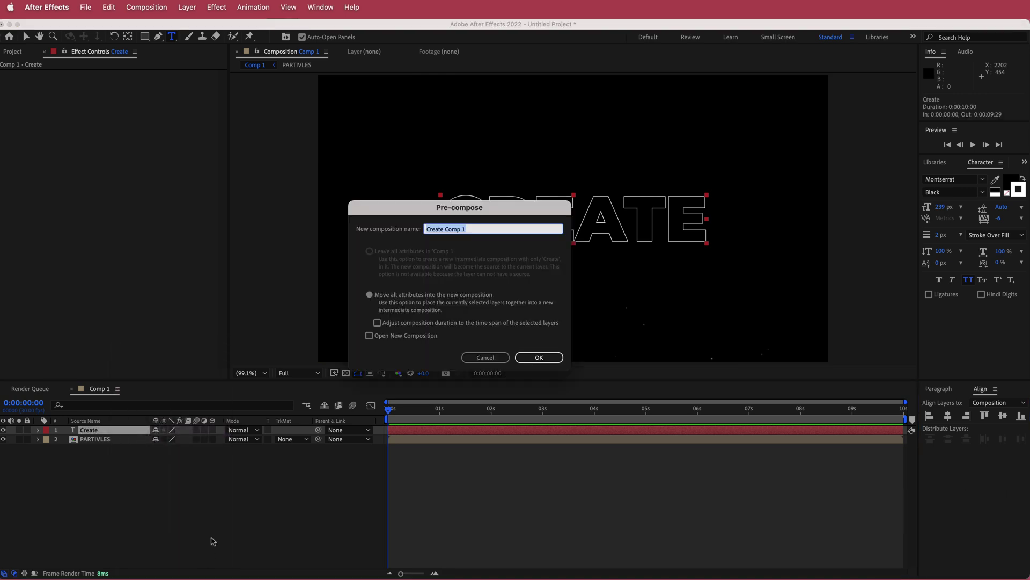
pyautogui.write('TEXT')
pyautogui.press('Return')
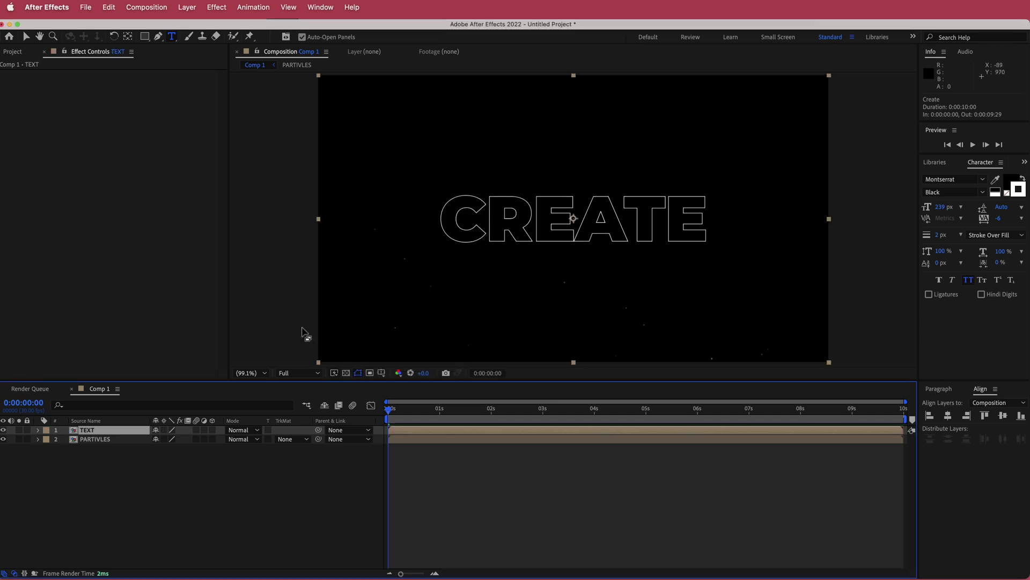
# Resize the TEXT composition to 1069 × 216 px so that it closely fits the lettering
pyautogui.doubleClick(97, 433)
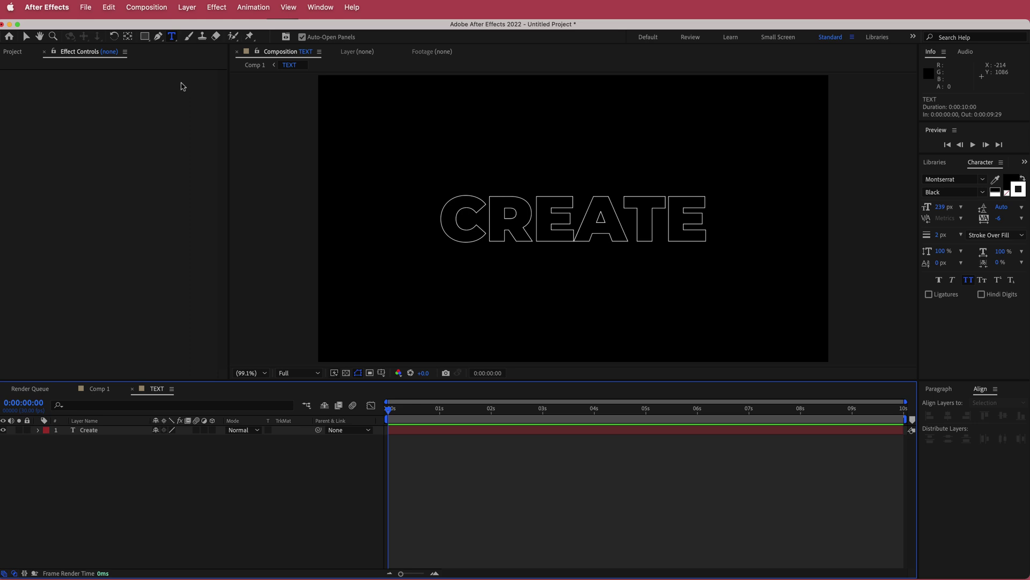
pyautogui.click(146, 8)
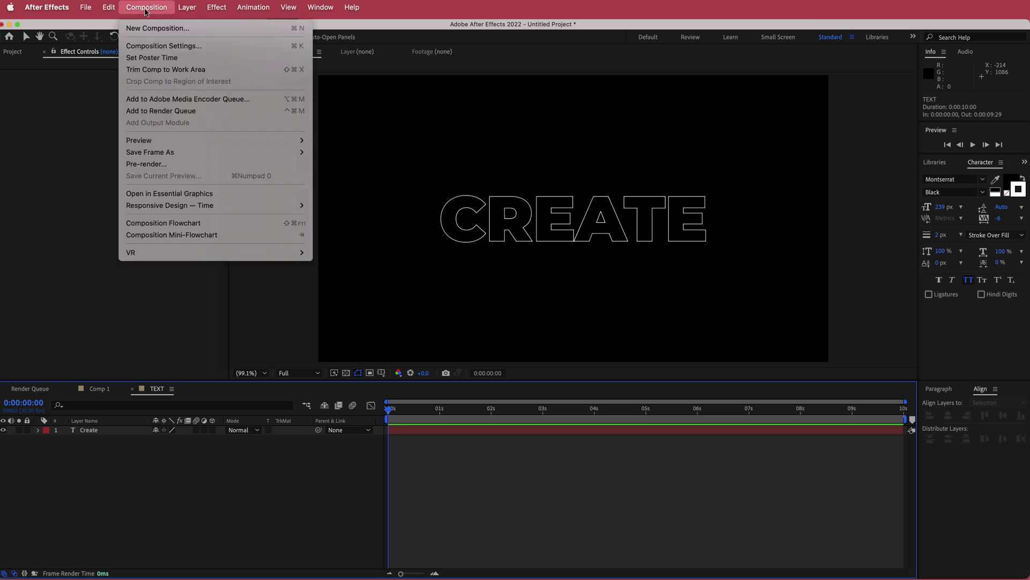
pyautogui.click(182, 44)
pyautogui.moveTo(129, 233)
pyautogui.mouseDown()
pyautogui.moveTo(71, 238)
pyautogui.moveTo(131, 237)
pyautogui.moveTo(121, 234)
pyautogui.mouseUp()
pyautogui.click(128, 233)
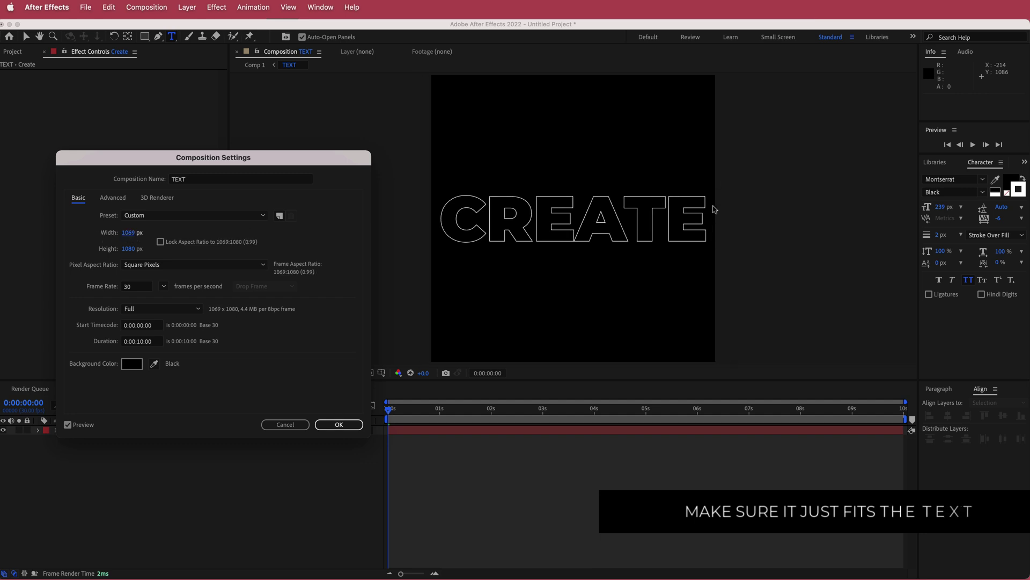
pyautogui.click(129, 249)
pyautogui.write('400')
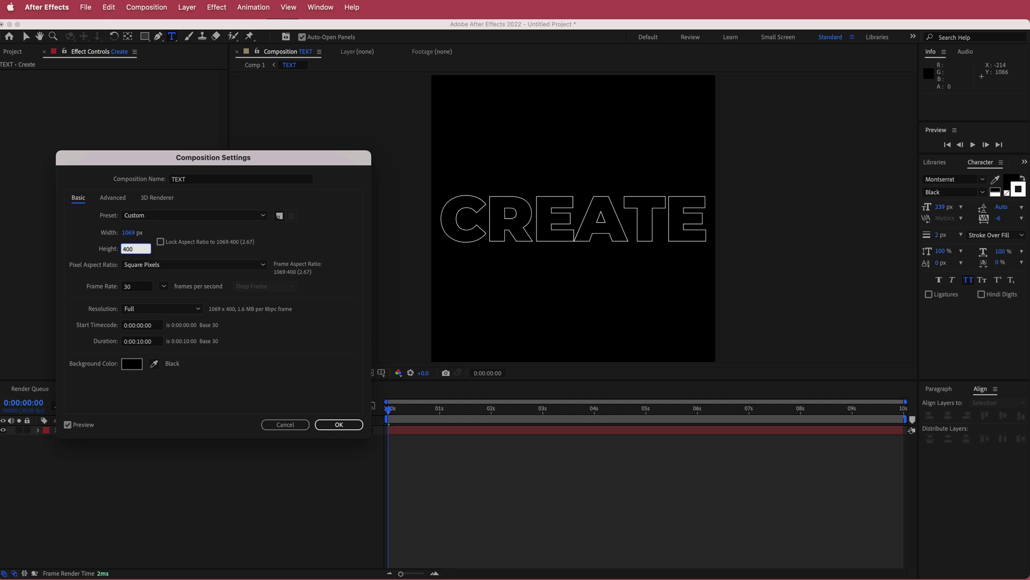
pyautogui.press('Tab')
pyautogui.moveTo(109, 250)
pyautogui.mouseDown()
pyautogui.moveTo(129, 252)
pyautogui.moveTo(99, 254)
pyautogui.mouseUp()
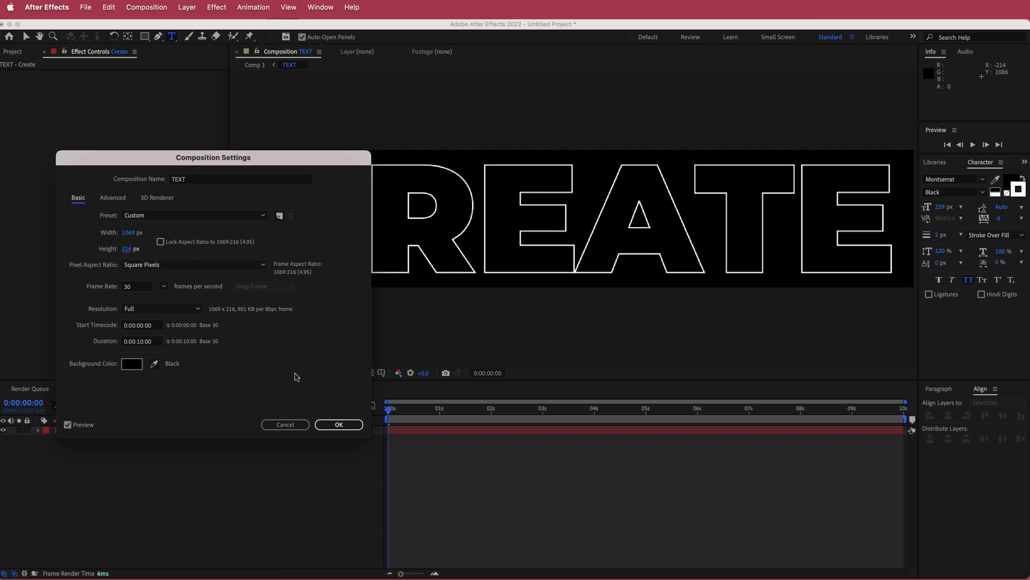
pyautogui.click(338, 425)
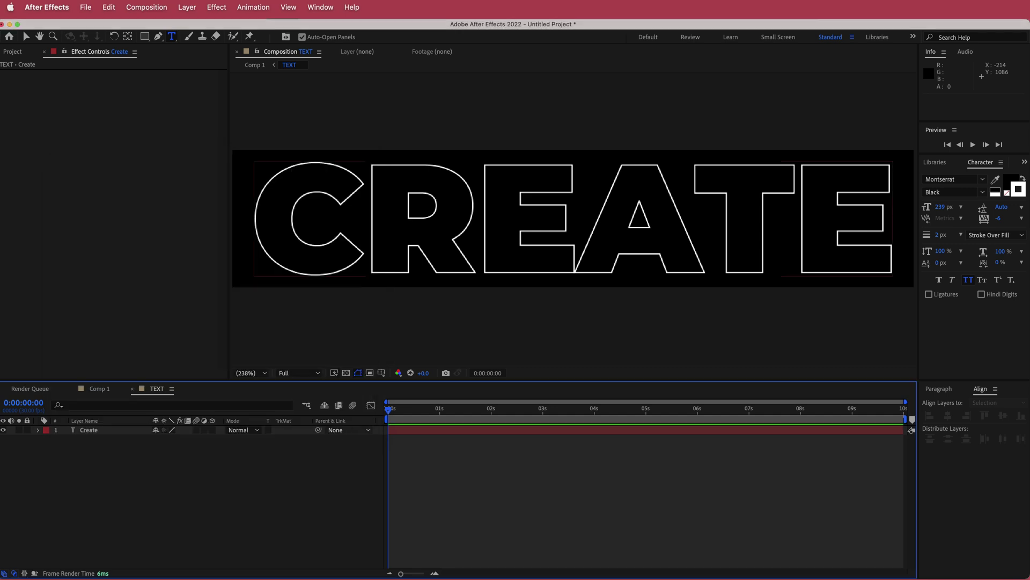
# Return to Comp 1 and make the TEXT layer a 3D layer
pyautogui.click(99, 390)
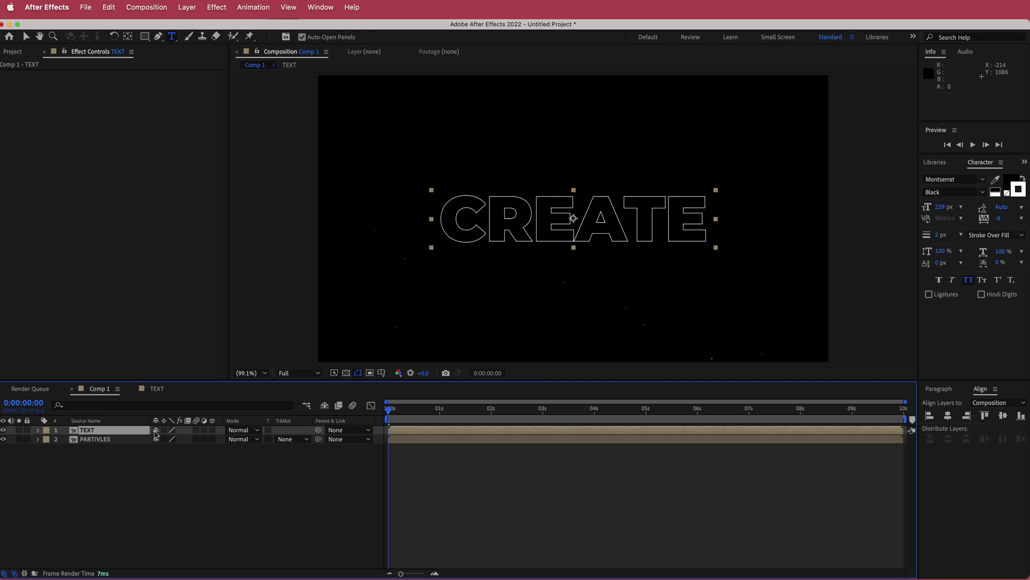
pyautogui.click(212, 430)
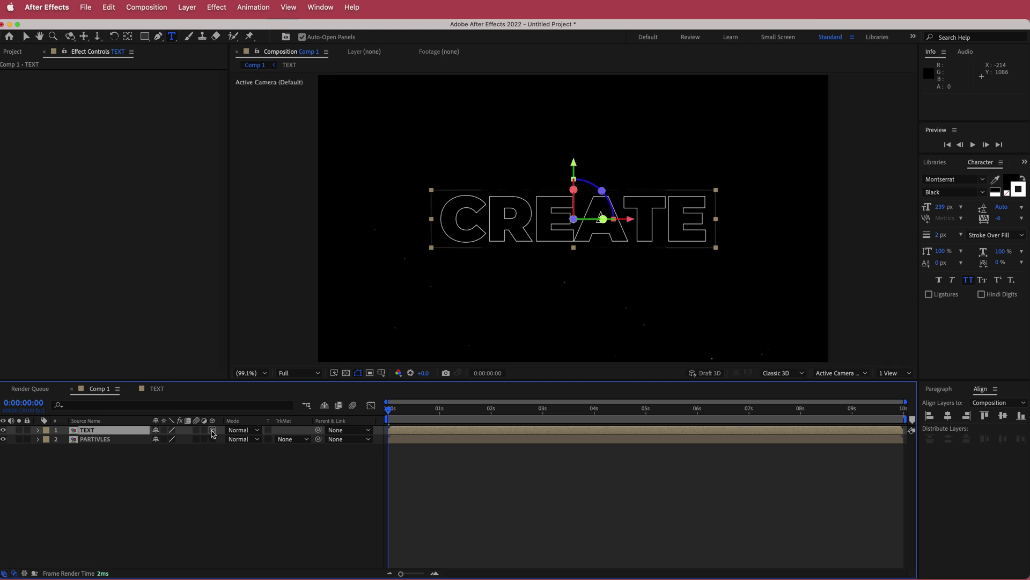
# Duplicate the TEXT layer in Comp 1 and set the top copy's Z position to -15
pyautogui.click(111, 479)
pyautogui.click(93, 431)
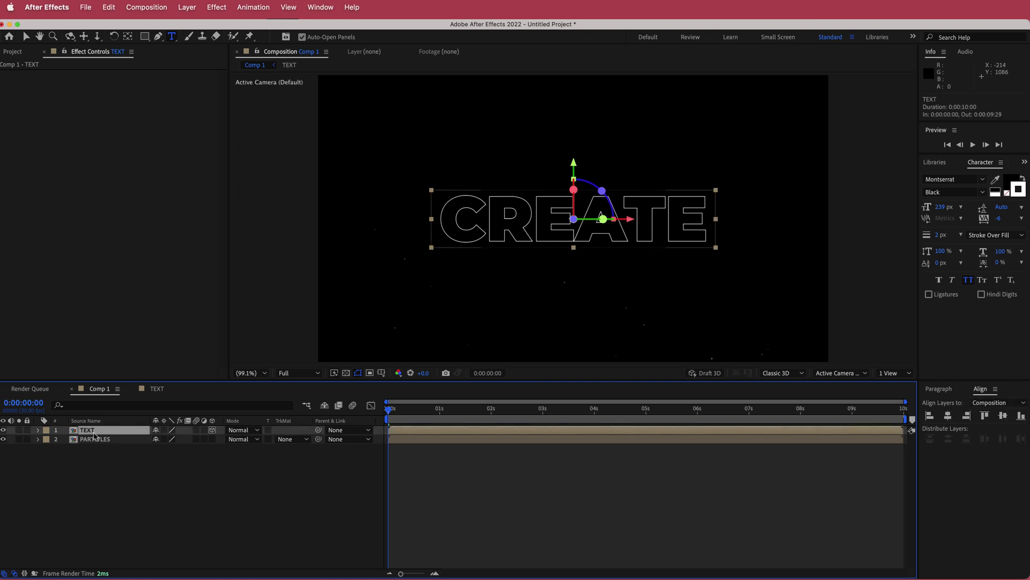
pyautogui.click(155, 507)
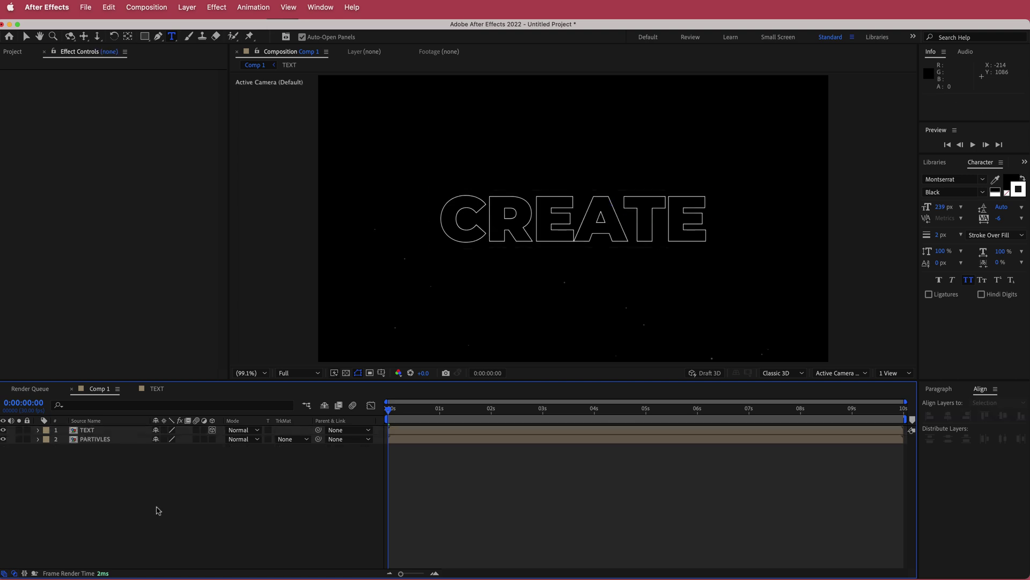
pyautogui.click(143, 430)
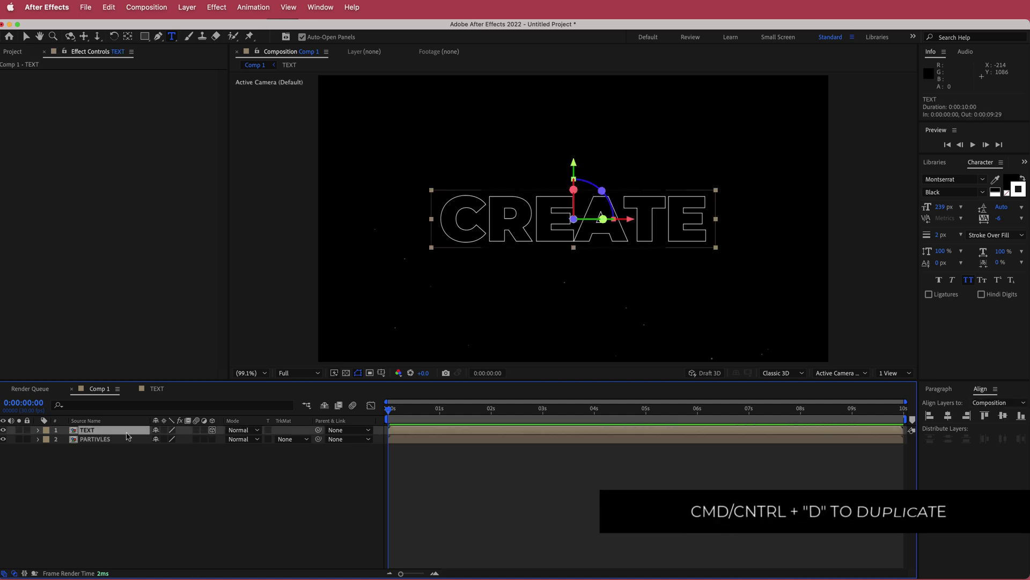
pyautogui.press('cmd+d')
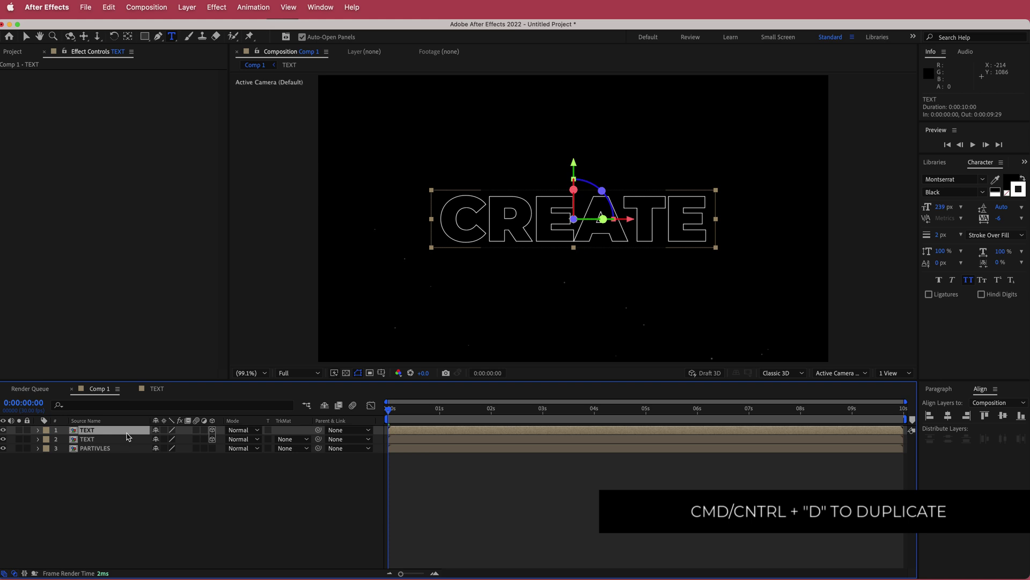
pyautogui.press('p')
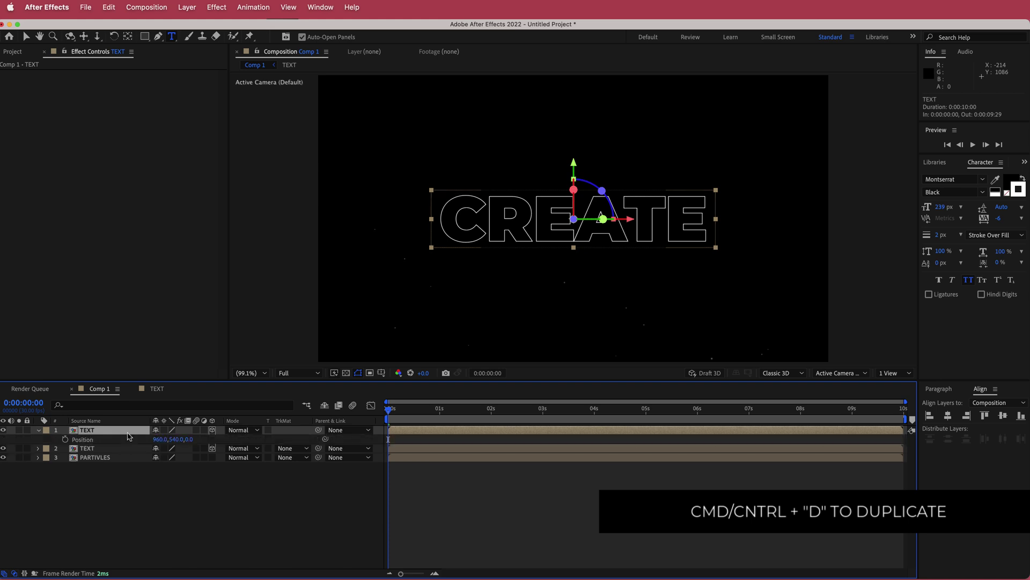
pyautogui.click(189, 439)
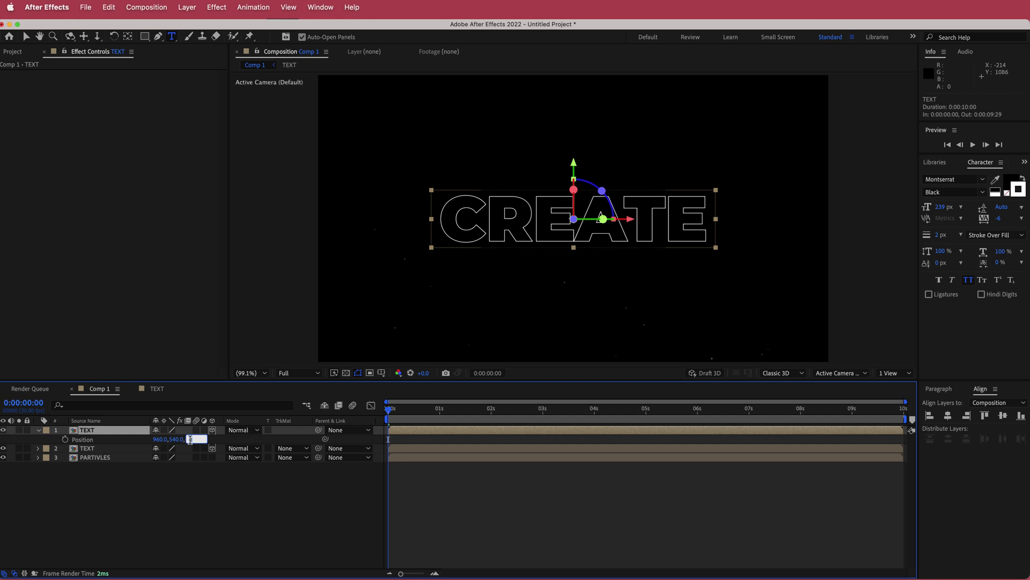
pyautogui.press('Return')
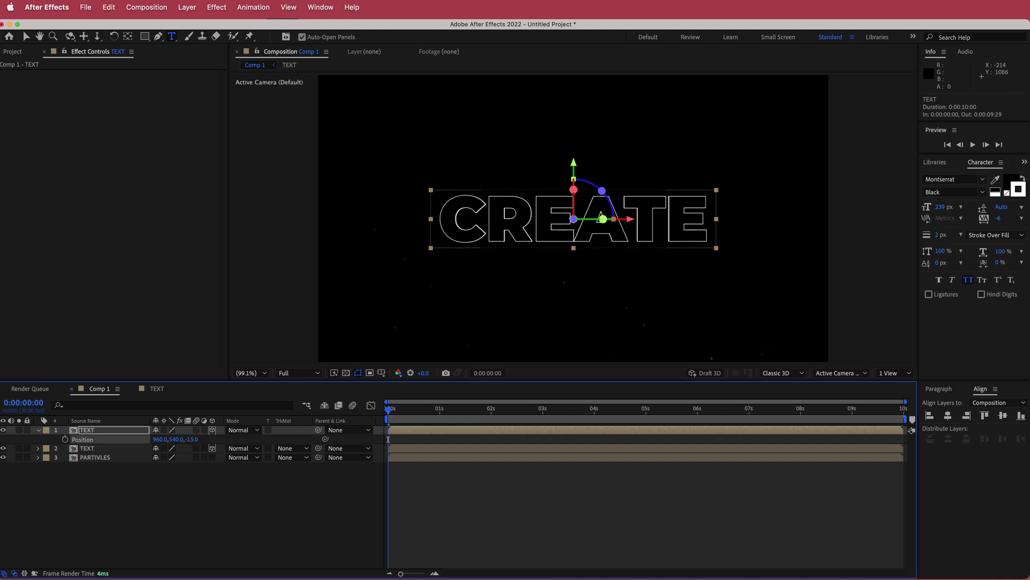
# Duplicate the top TEXT layer again and set the new copy's Z position to -30
pyautogui.press('super+d')
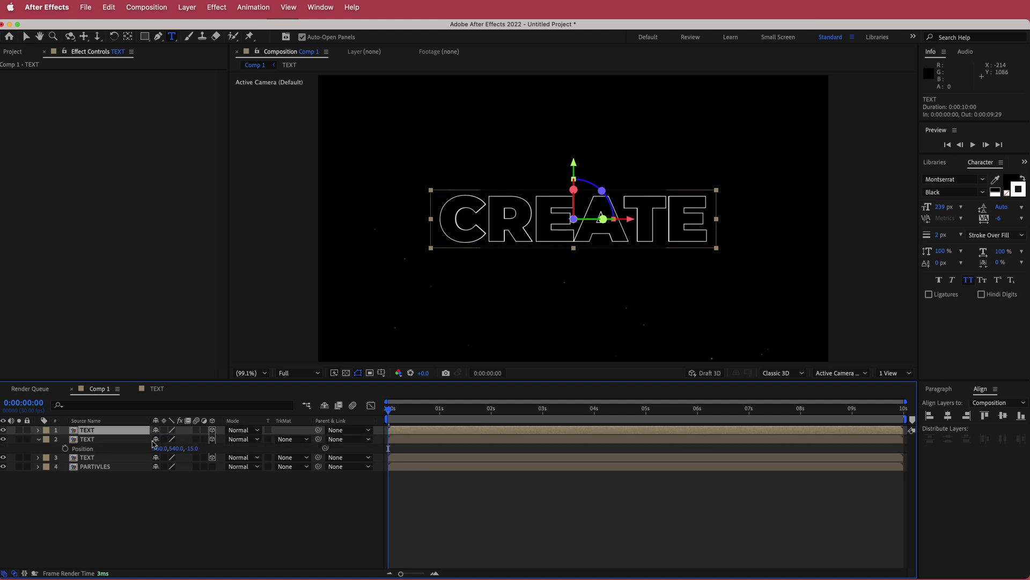
pyautogui.press('p')
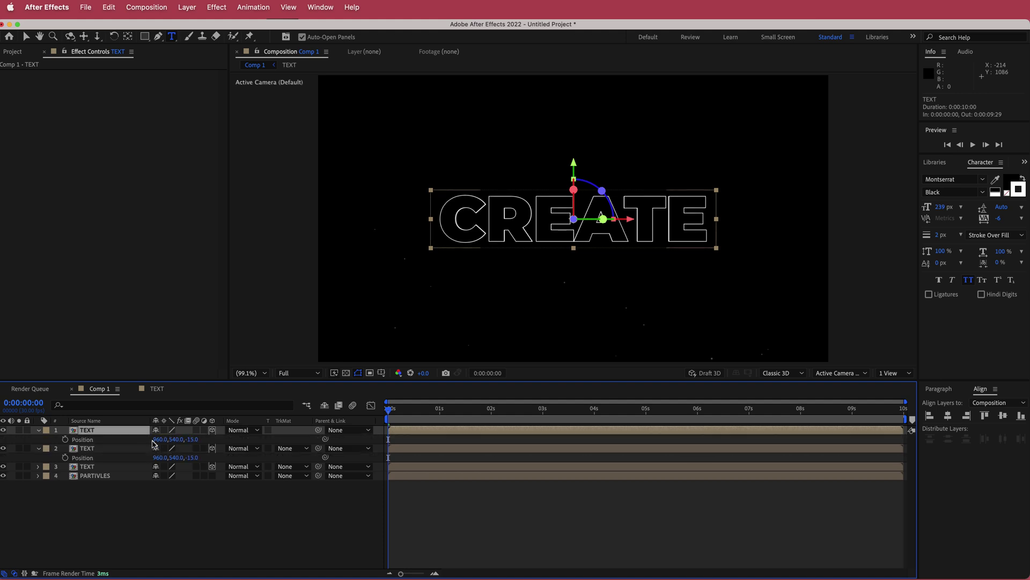
pyautogui.click(193, 439)
pyautogui.write('-15')
pyautogui.press('Return')
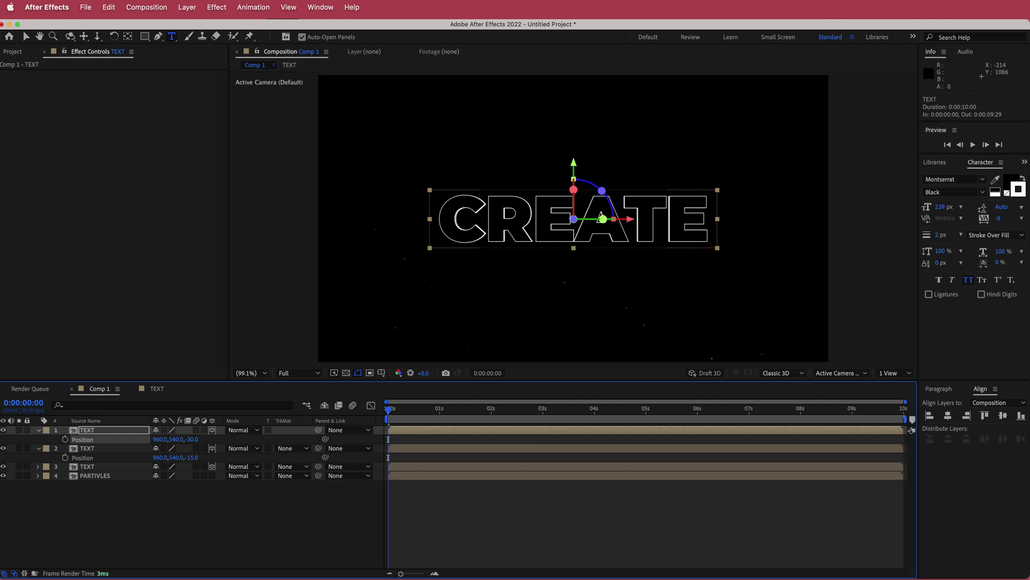
# Keep duplicating the top TEXT layer, offsetting each copy's Z position by another -15 until the front copy is at -150
pyautogui.hotkey('ctrl', 'd')
pyautogui.hotkey('ctrl', 'd')
pyautogui.hotkey('ctrl', 'd')
pyautogui.hotkey('ctrl', 'd')
pyautogui.hotkey('ctrl', 'd')
pyautogui.hotkey('ctrl', 'd')
pyautogui.hotkey('ctrl', 'd')
pyautogui.hotkey('ctrl', 'd')
pyautogui.hotkey('ctrl', 'p')
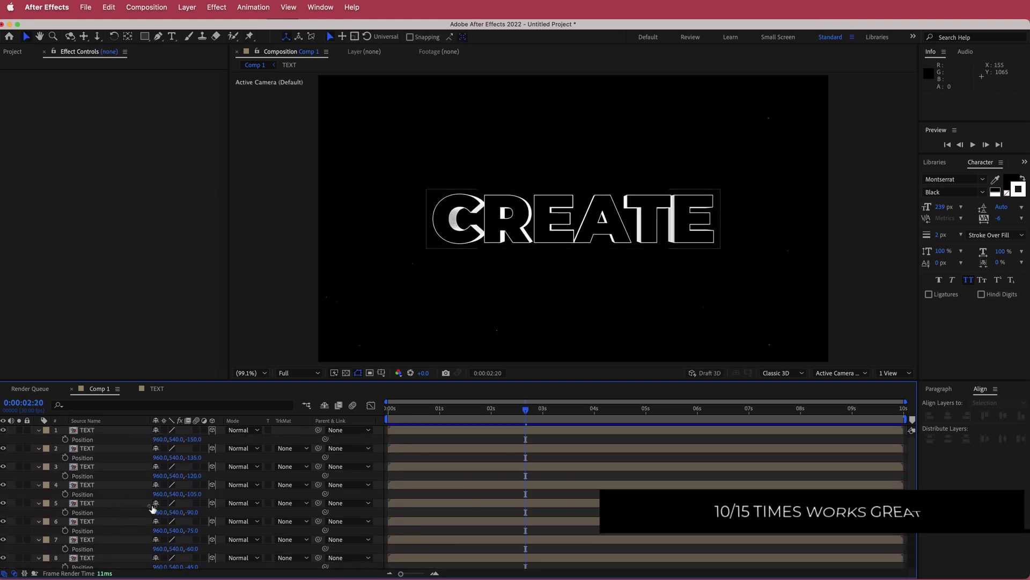
# Add a two-node camera with the 50mm preset to Comp 1
pyautogui.rightClick(385, 445)
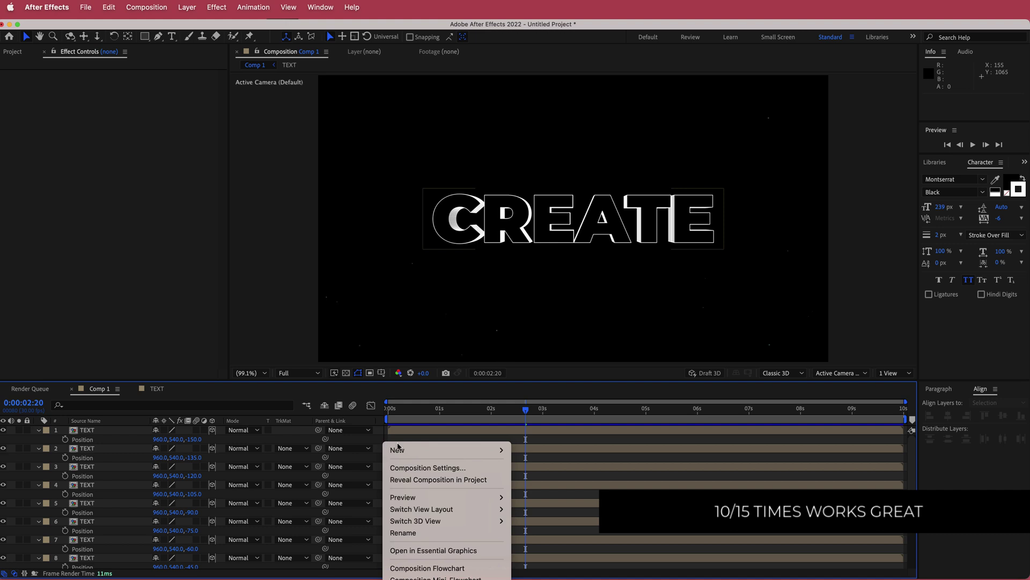
pyautogui.moveTo(441, 451)
pyautogui.click(550, 503)
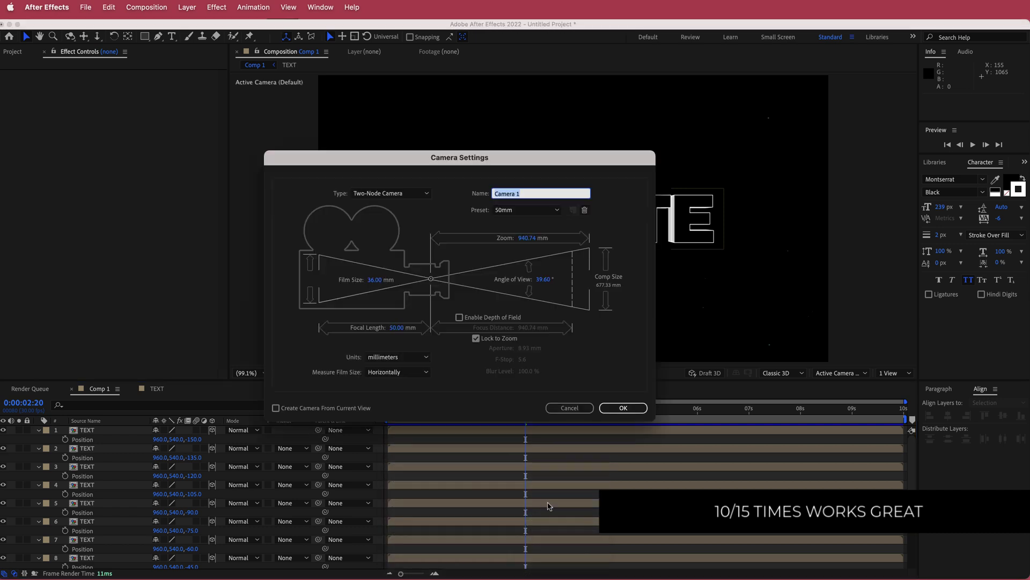
pyautogui.click(622, 407)
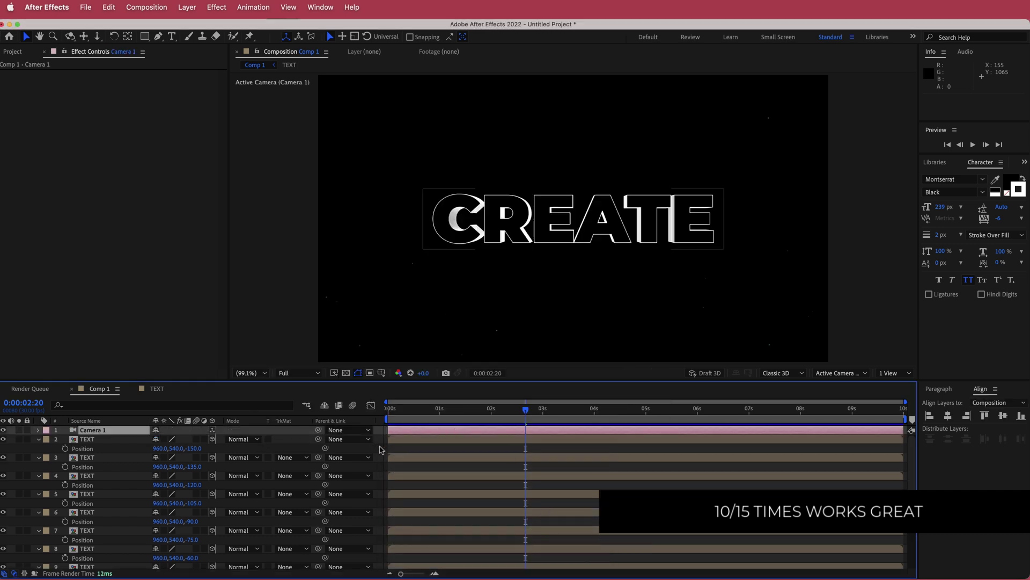
# Add a null object, parent the camera to it and make the null a 3D layer
pyautogui.rightClick(382, 450)
pyautogui.moveTo(401, 457)
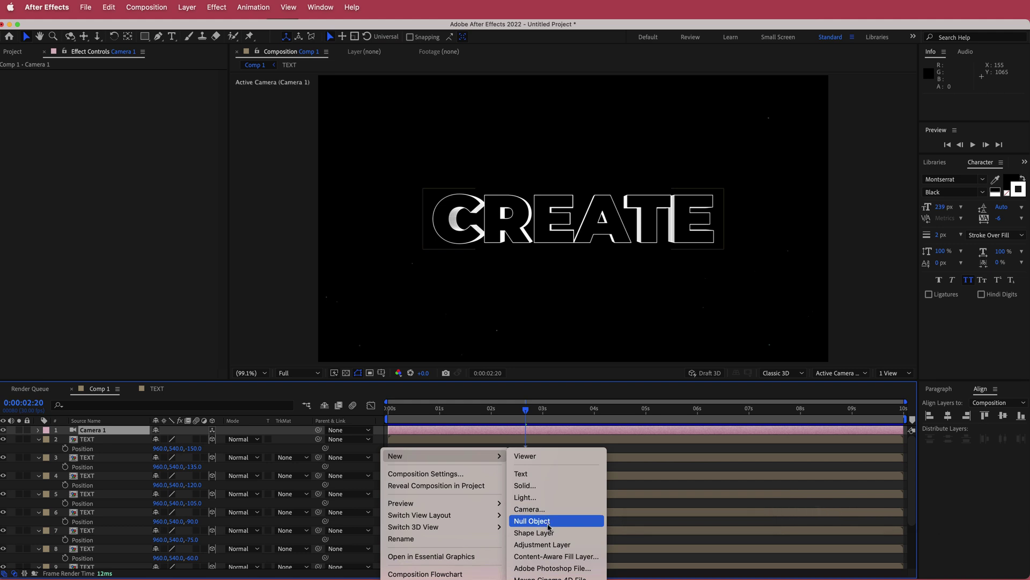
pyautogui.click(548, 523)
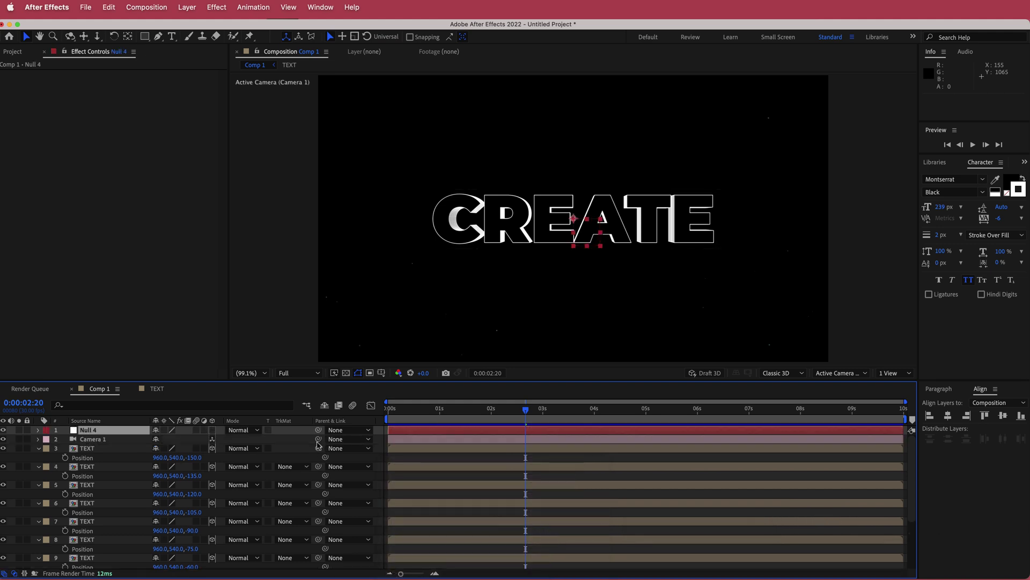
pyautogui.moveTo(318, 440); pyautogui.dragTo(105, 436)
pyautogui.click(213, 430)
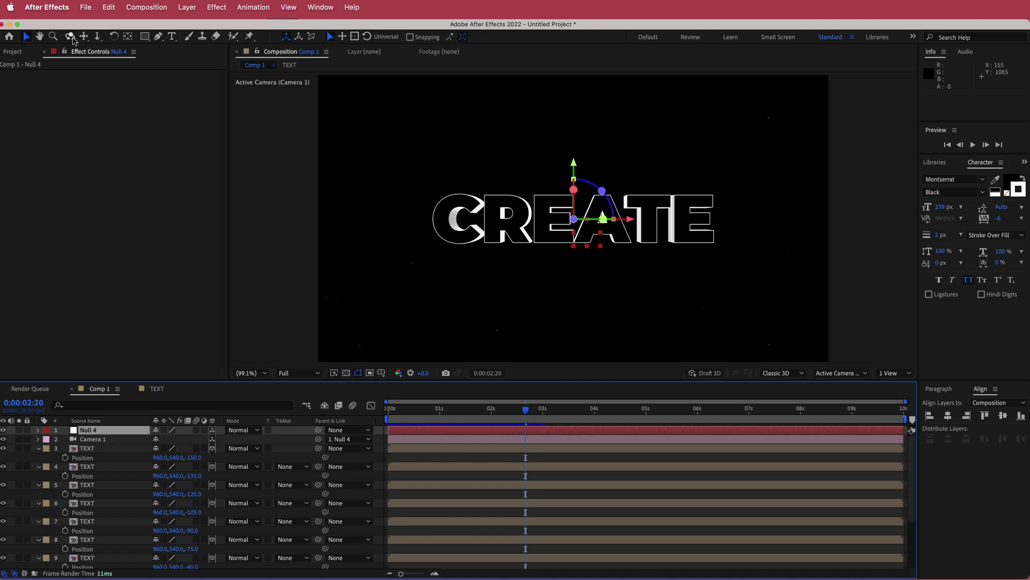
# Orbit the camera to an angled view that shows the depth of the stacked CREATE lettering
pyautogui.click(70, 36)
pyautogui.moveTo(482, 172); pyautogui.dragTo(498, 210)
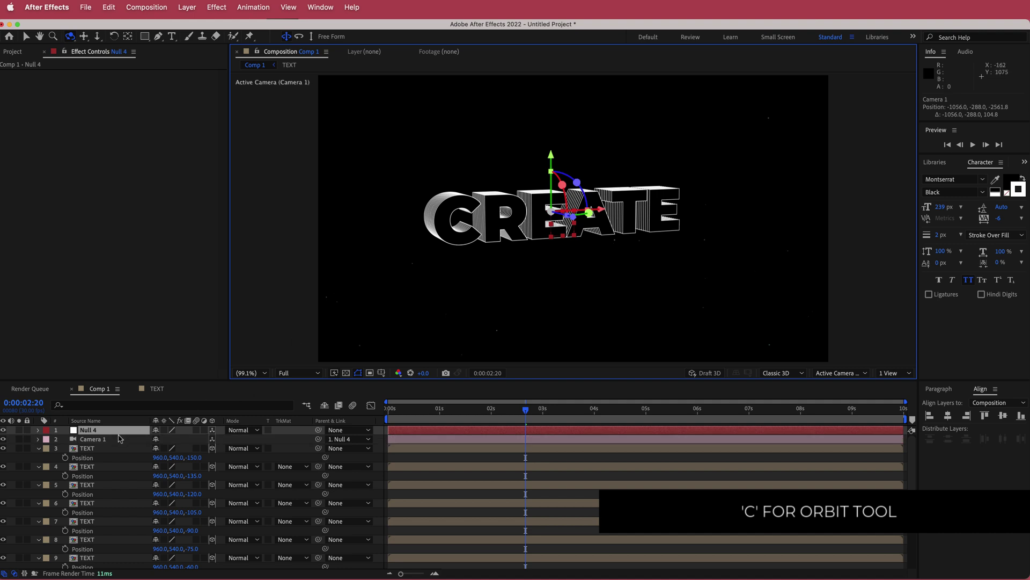
# Keyframe the null's Orientation at 0°, 0°, 0° at the start and 30°, 319°, 0° at 2 seconds
pyautogui.click(102, 431)
pyautogui.press('r')
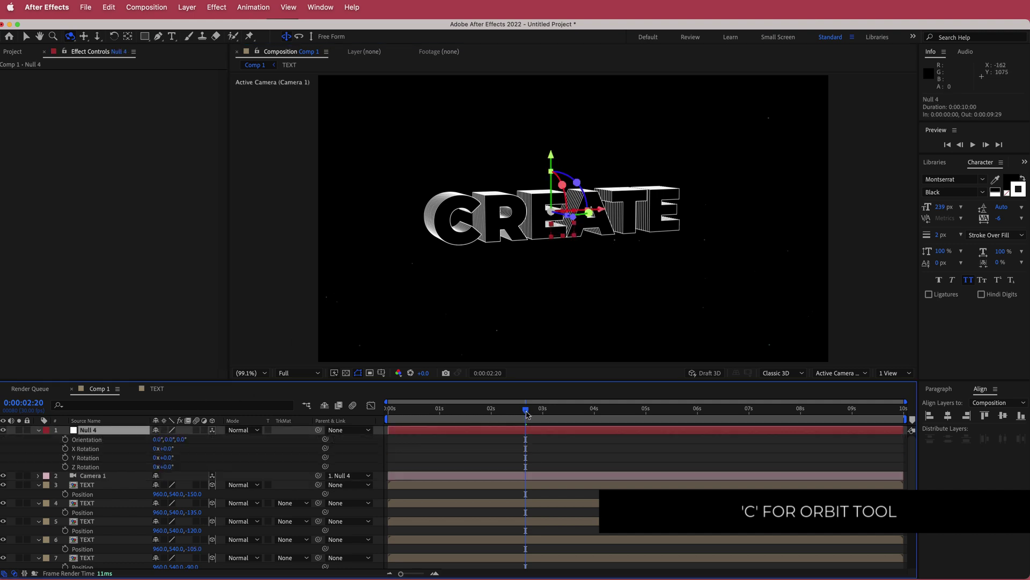
pyautogui.moveTo(526, 410); pyautogui.dragTo(368, 417)
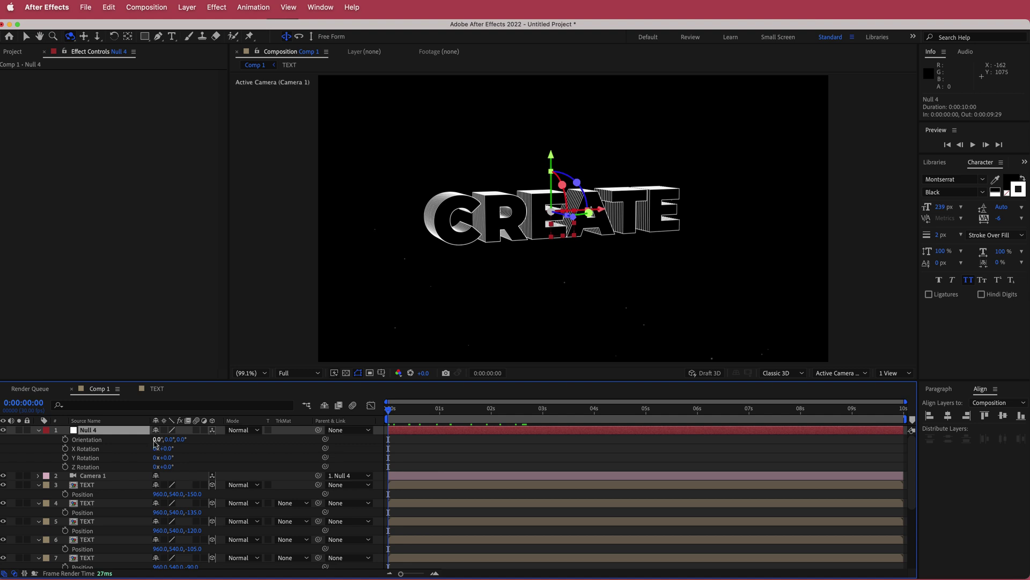
pyautogui.click(65, 440)
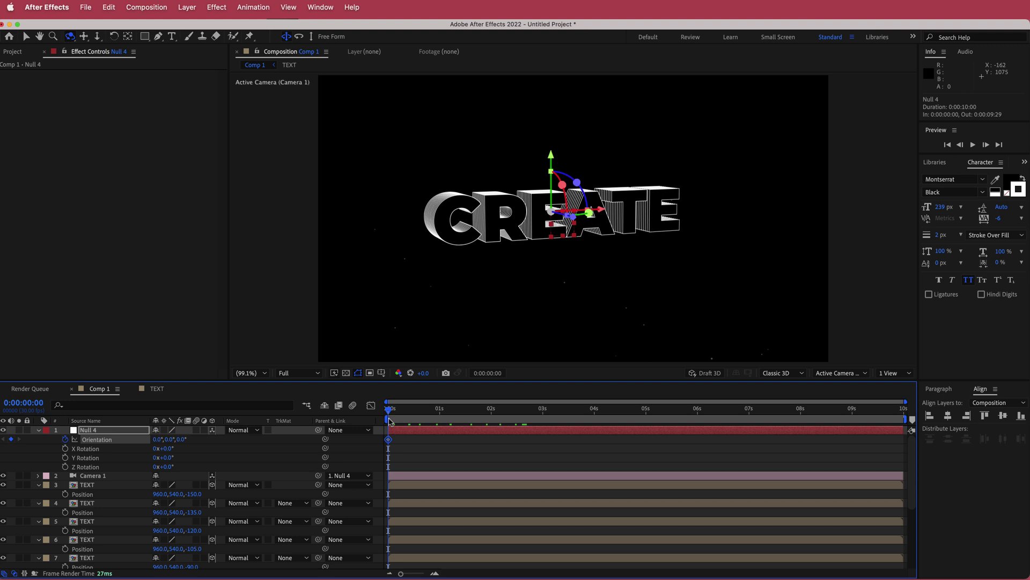
pyautogui.moveTo(390, 413); pyautogui.dragTo(491, 411)
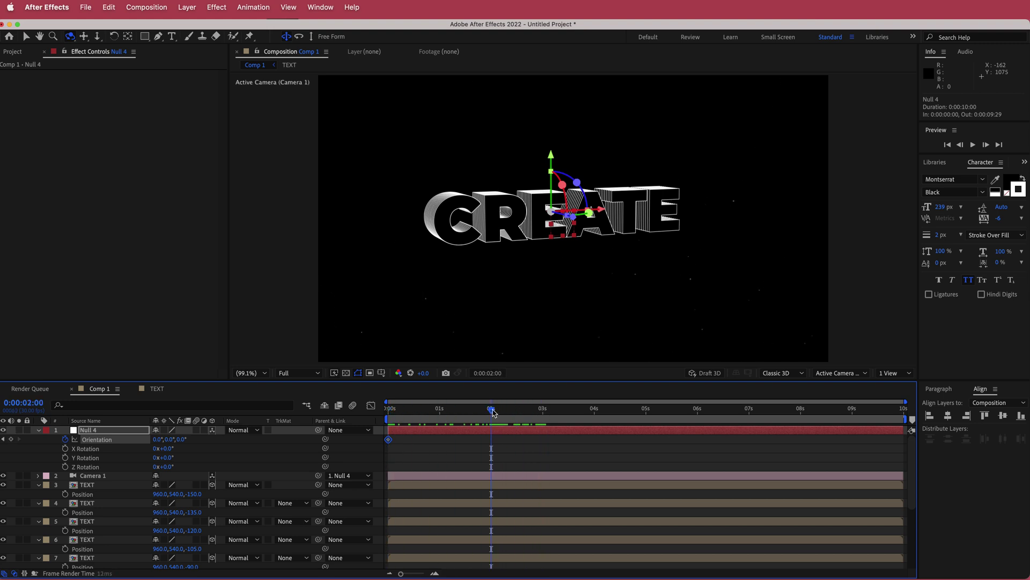
pyautogui.moveTo(170, 439)
pyautogui.mouseDown()
pyautogui.moveTo(149, 439)
pyautogui.moveTo(166, 437)
pyautogui.mouseUp()
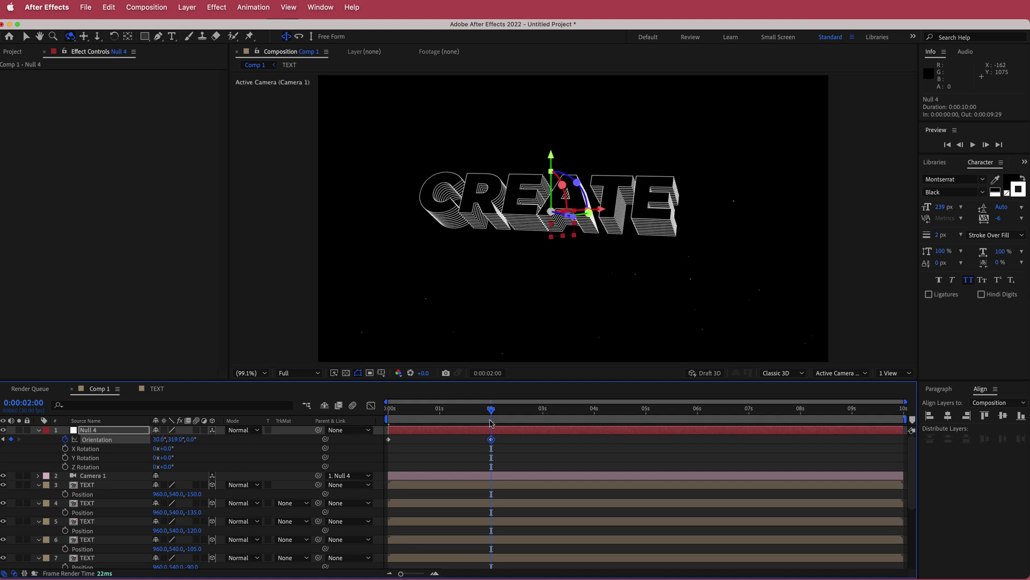
# Preview the null's rotation animation from the start of the composition
pyautogui.moveTo(494, 412); pyautogui.dragTo(377, 420)
pyautogui.press('space')
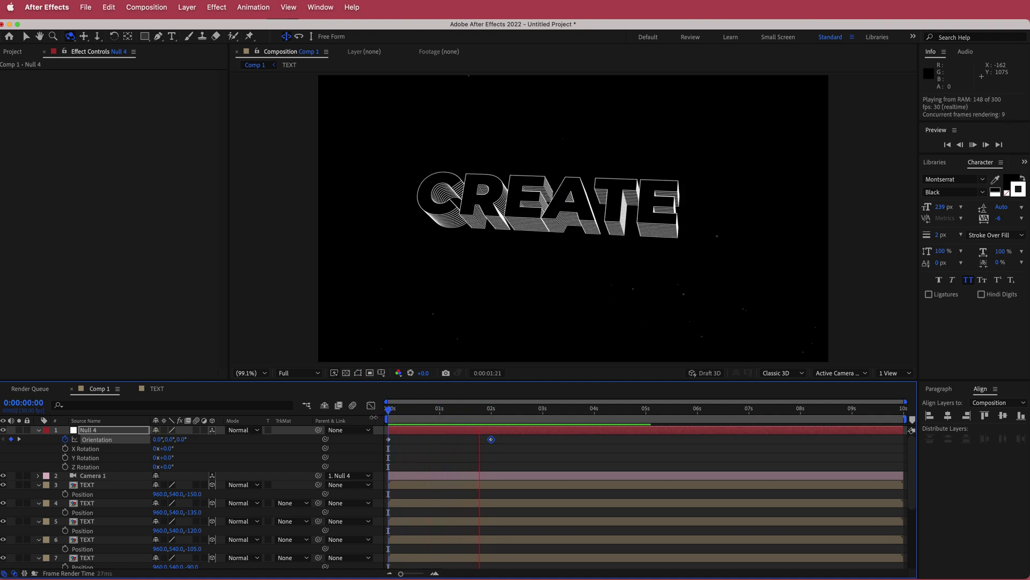
pyautogui.press('space')
pyautogui.press('Home')
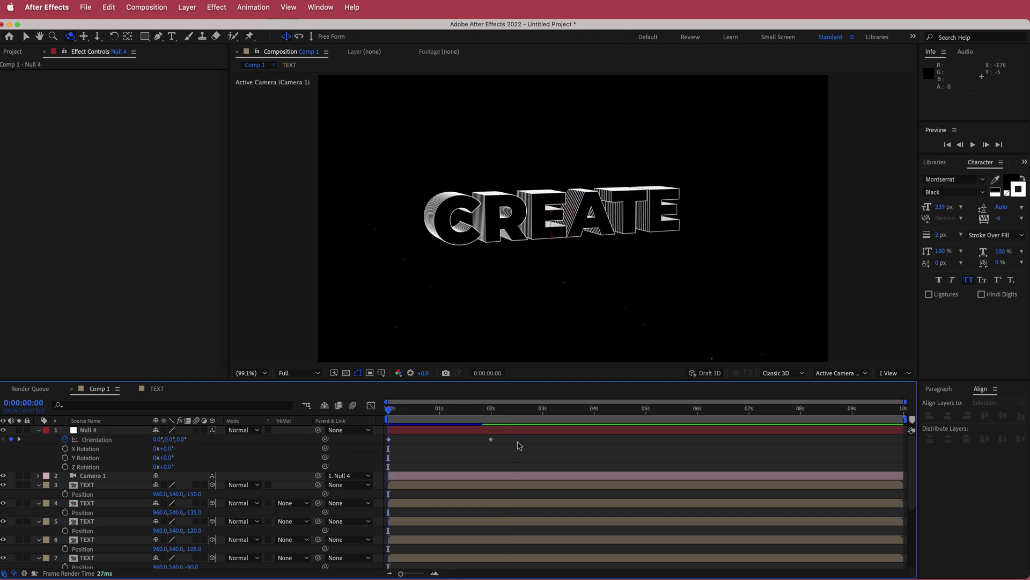
# Apply Easy Ease to both Orientation keyframes of the null
pyautogui.moveTo(519, 445); pyautogui.dragTo(373, 436)
pyautogui.click(260, 12)
pyautogui.moveTo(344, 128)
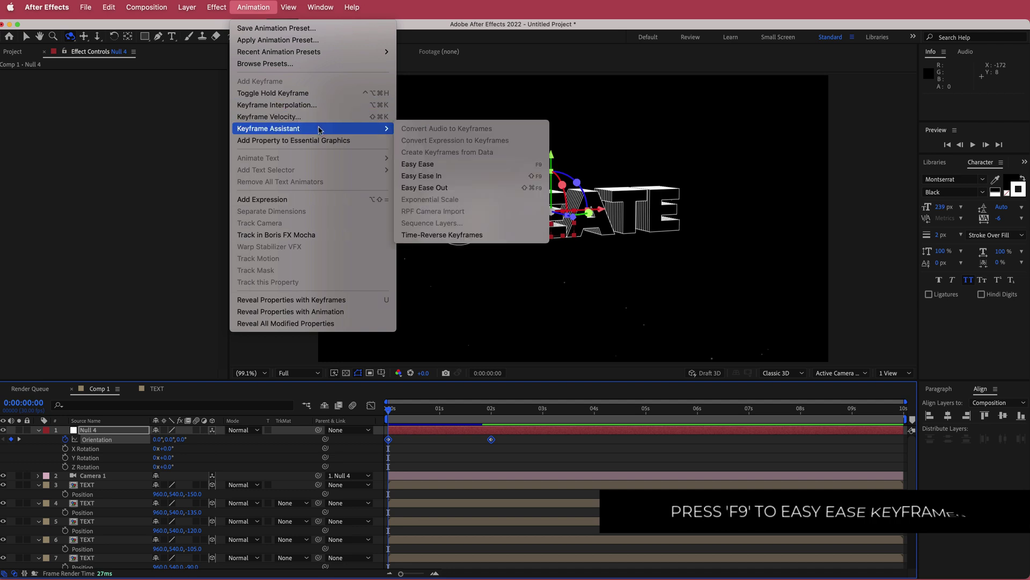
pyautogui.click(487, 164)
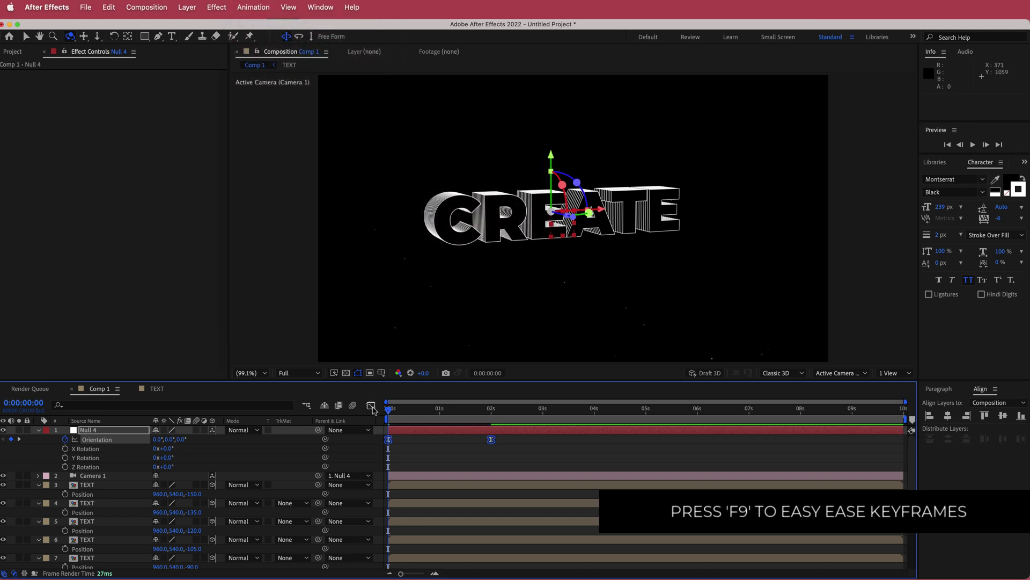
# Reshape the null's Orientation speed graph into a steep peak midway between the two keyframes
pyautogui.click(371, 406)
pyautogui.moveTo(429, 532)
pyautogui.mouseDown()
pyautogui.moveTo(390, 553)
pyautogui.moveTo(438, 543)
pyautogui.moveTo(505, 550)
pyautogui.moveTo(450, 543)
pyautogui.mouseUp()
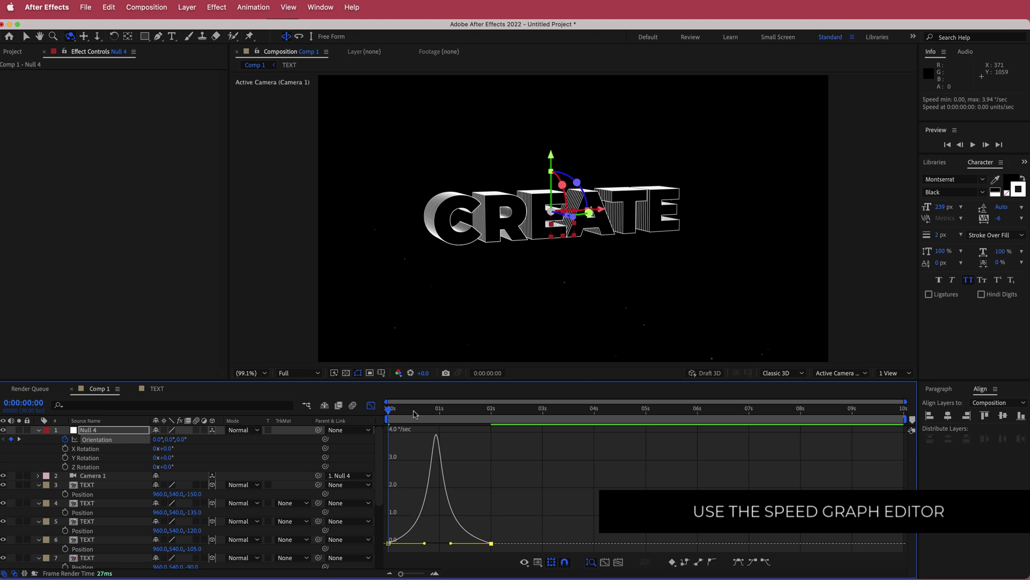
pyautogui.click(370, 405)
# Play back the eased rotation to check its timing
pyautogui.click(392, 410)
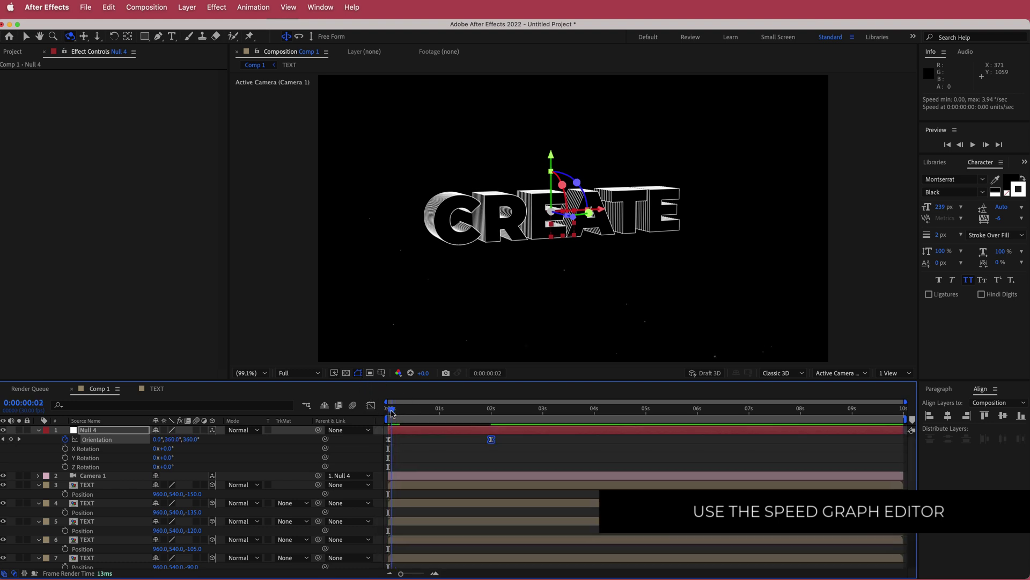
pyautogui.press('space')
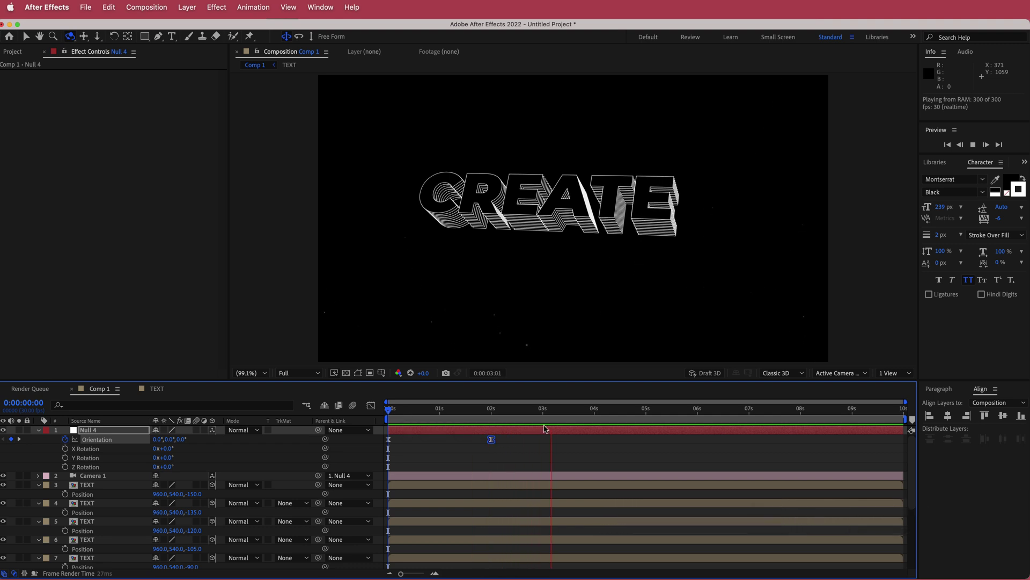
pyautogui.press('space')
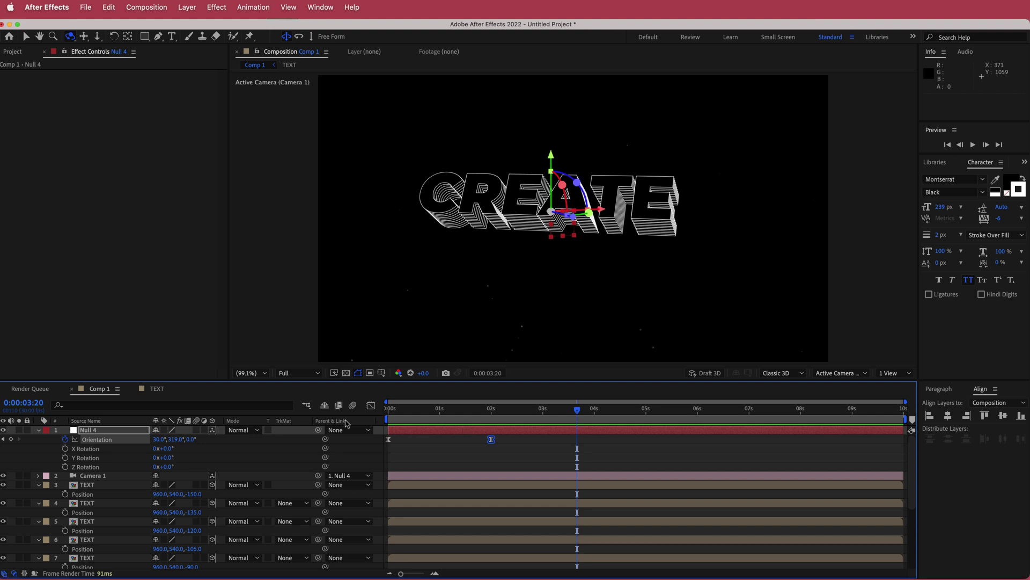
# Add the expression loopOut("pingpong") to the null's Orientation and preview the looping rotation from the start
pyautogui.keyDown('alt'); pyautogui.click(65, 440); pyautogui.keyUp('alt')
pyautogui.write('loo')
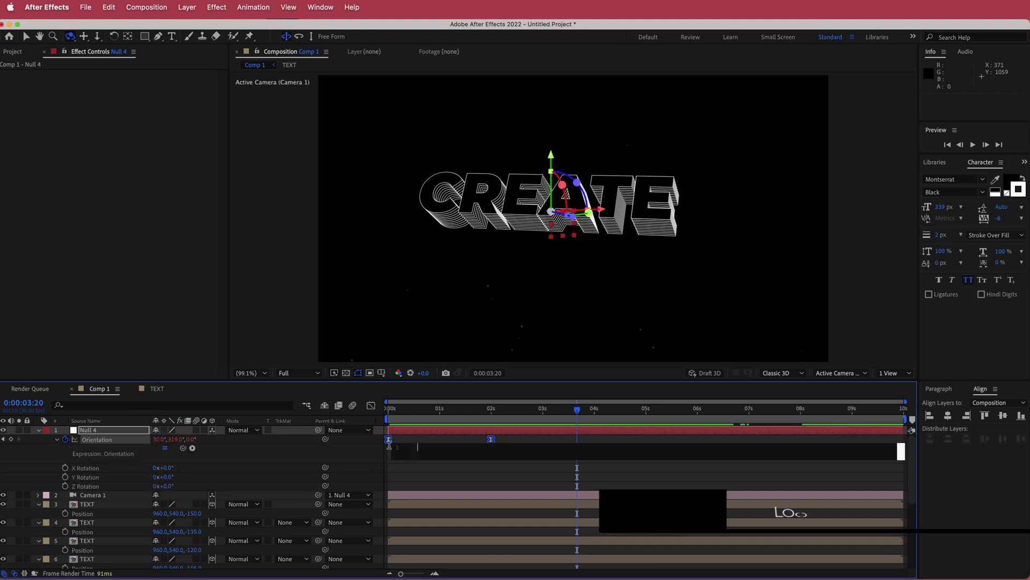
pyautogui.write('pou')
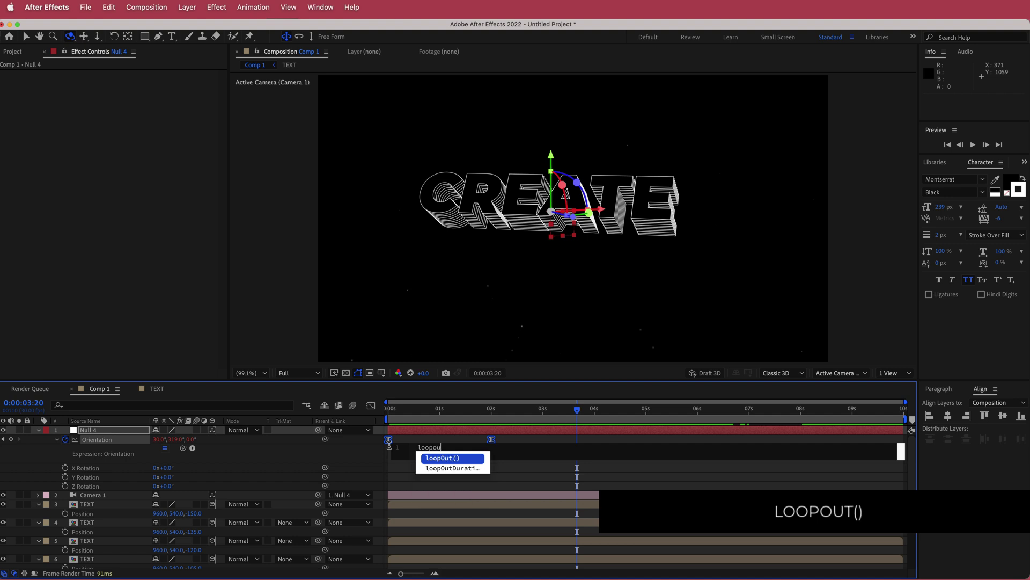
pyautogui.write('t')
pyautogui.press('Return')
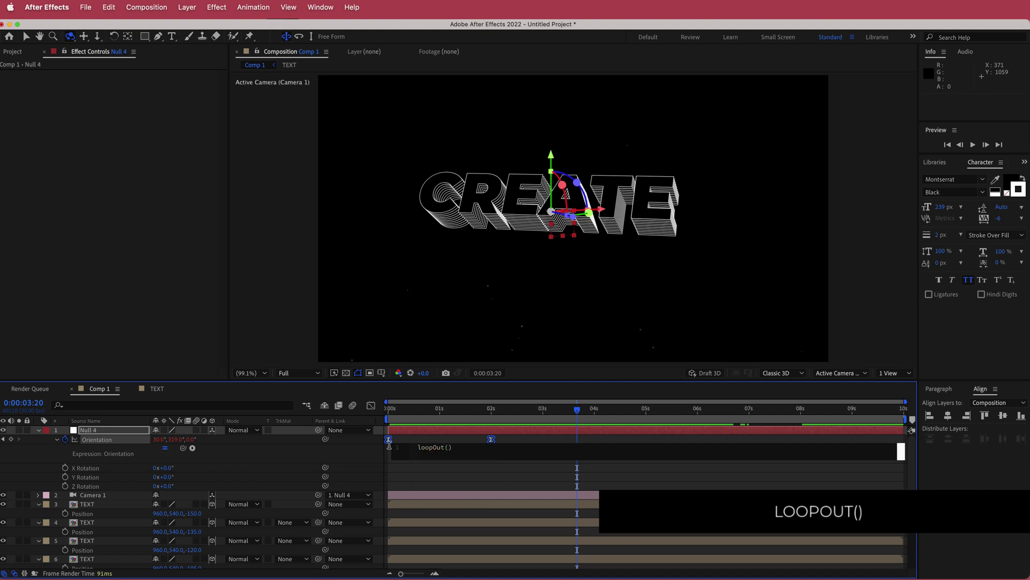
pyautogui.write('"')
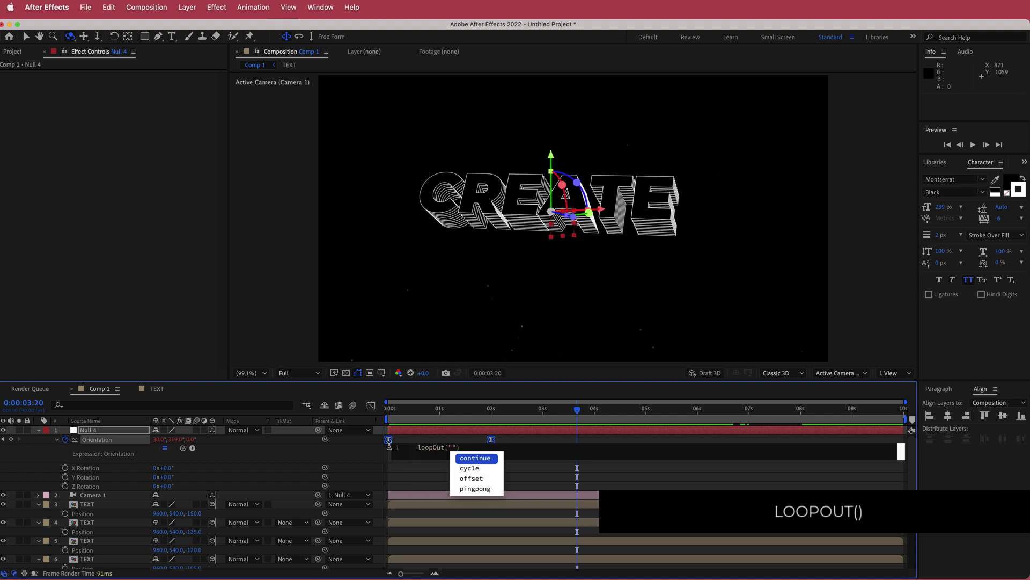
pyautogui.press('Down')
pyautogui.press('Down')
pyautogui.press('Down')
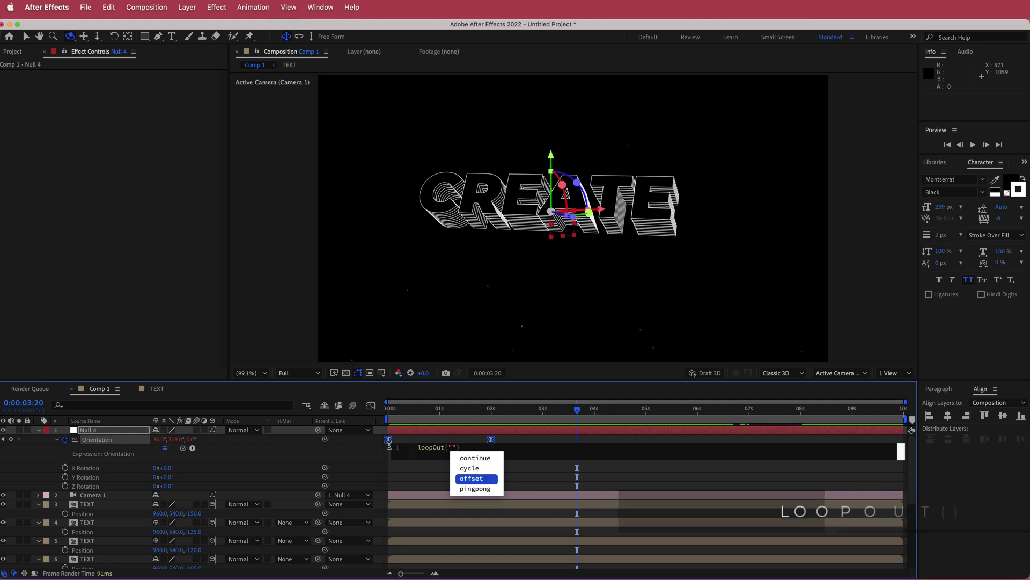
pyautogui.press('Return')
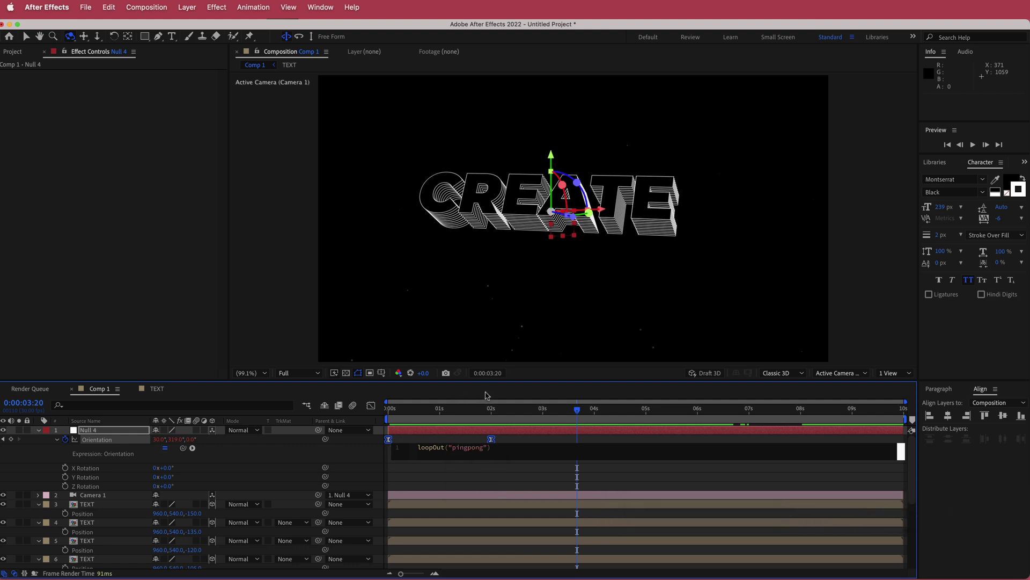
pyautogui.click(579, 415)
pyautogui.press('space')
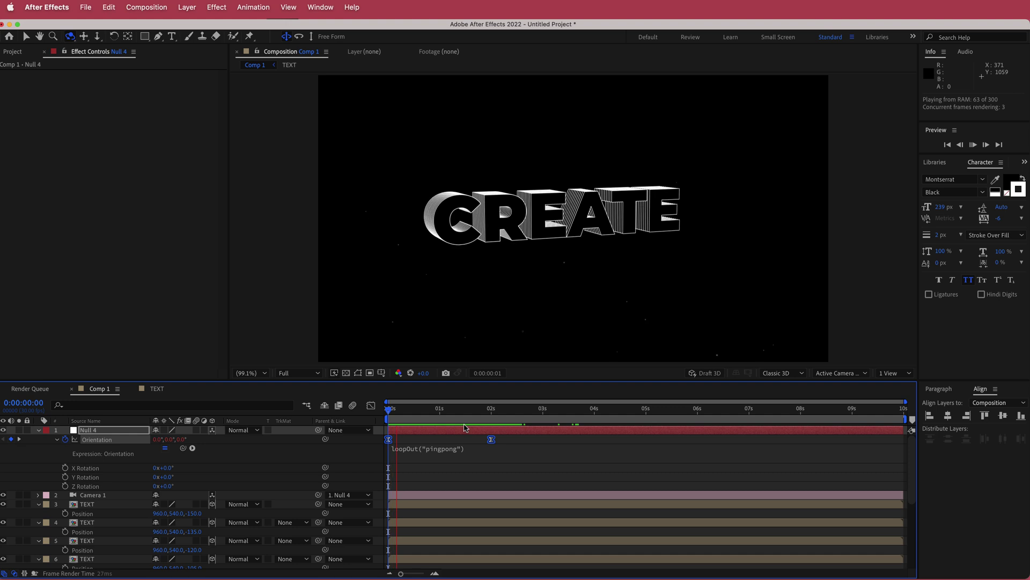
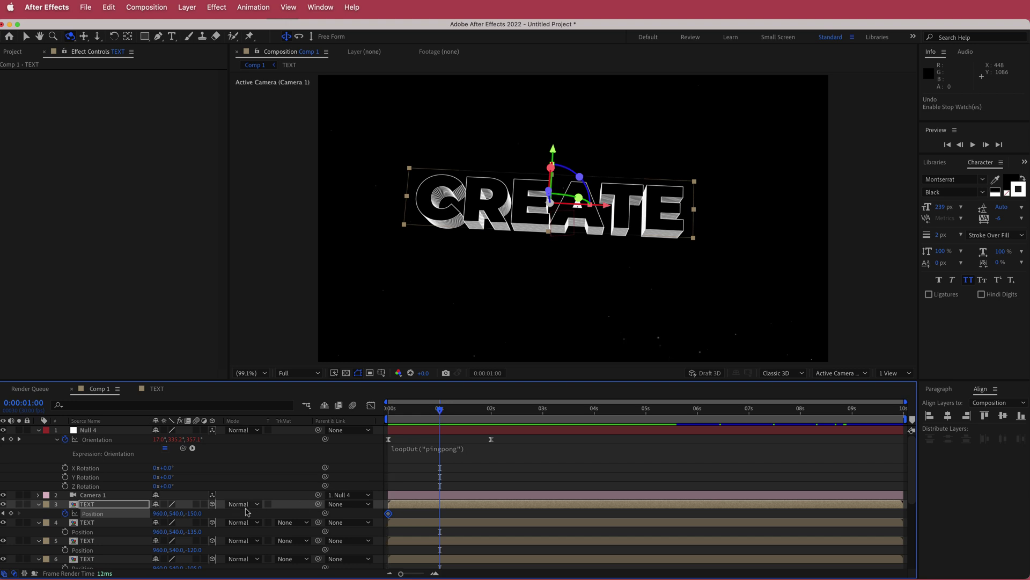
# Set the front TEXT layer's Z position to -300 at the 1-second mark
pyautogui.moveTo(193, 513); pyautogui.dragTo(103, 515)
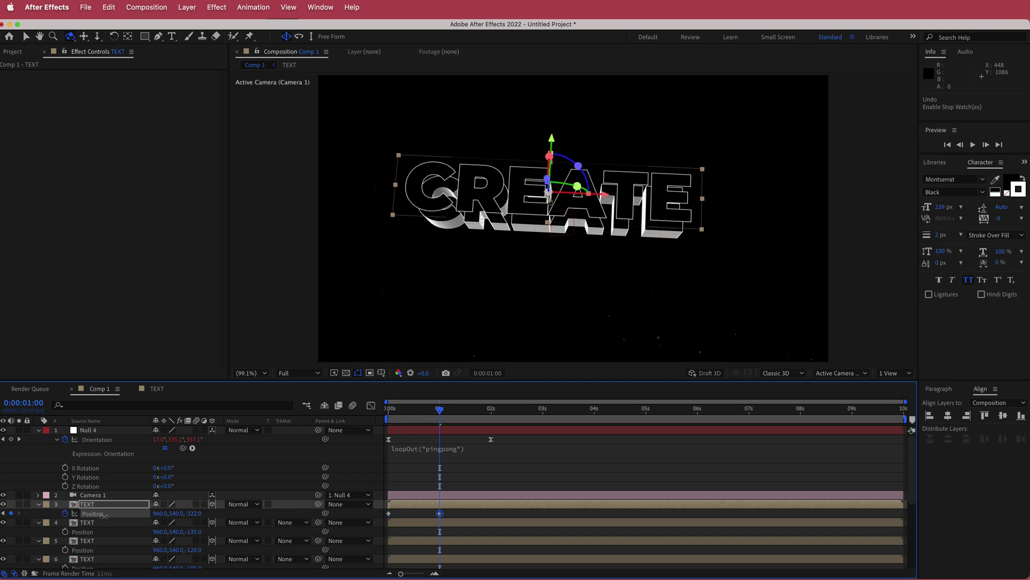
pyautogui.click(192, 513)
pyautogui.write('-300')
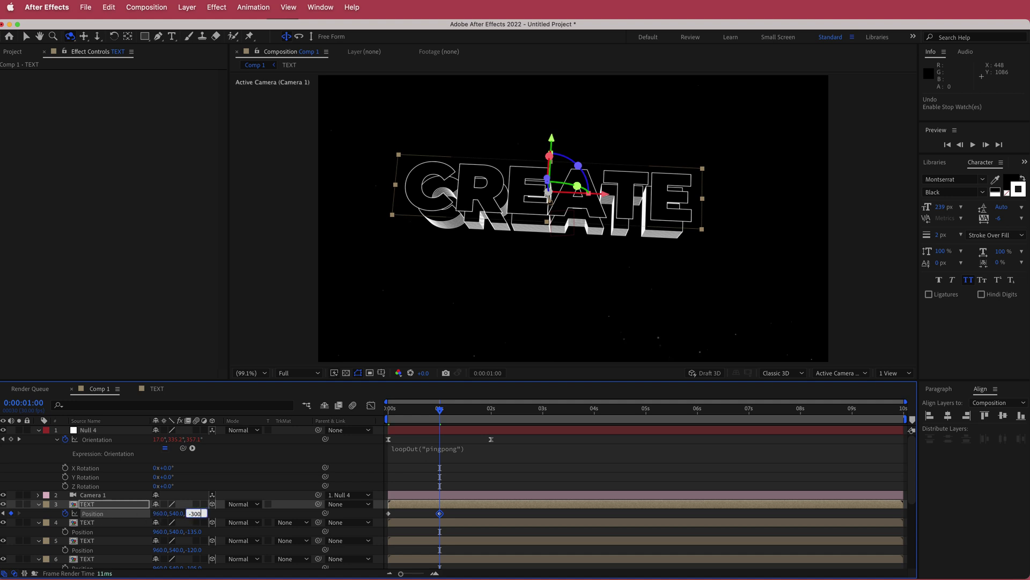
pyautogui.press('Return')
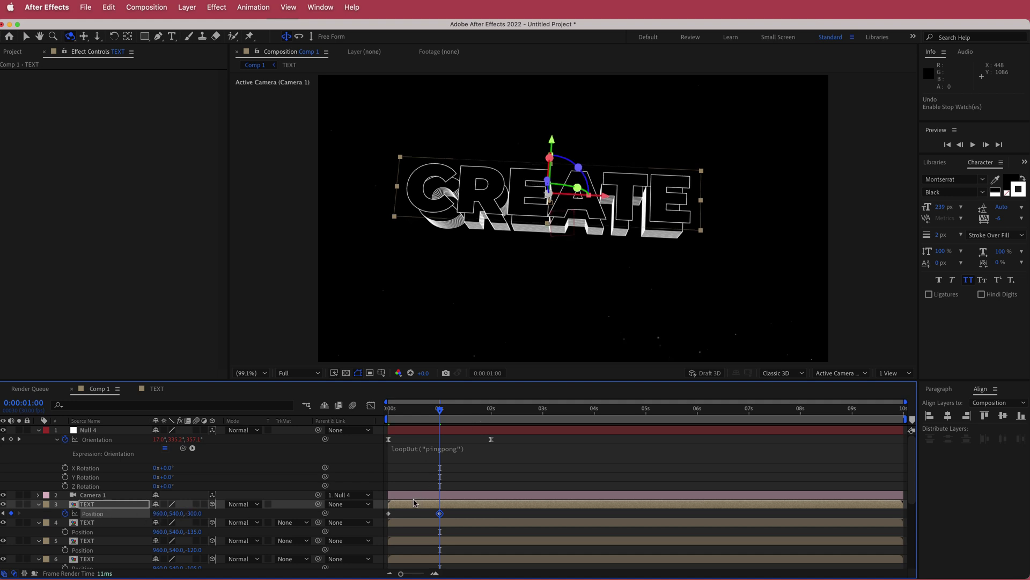
# Copy the front TEXT layer's first Position keyframe to the 2-second mark
pyautogui.click(388, 513)
pyautogui.press('cmd+c')
pyautogui.moveTo(441, 410); pyautogui.dragTo(411, 409)
pyautogui.press('super+v')
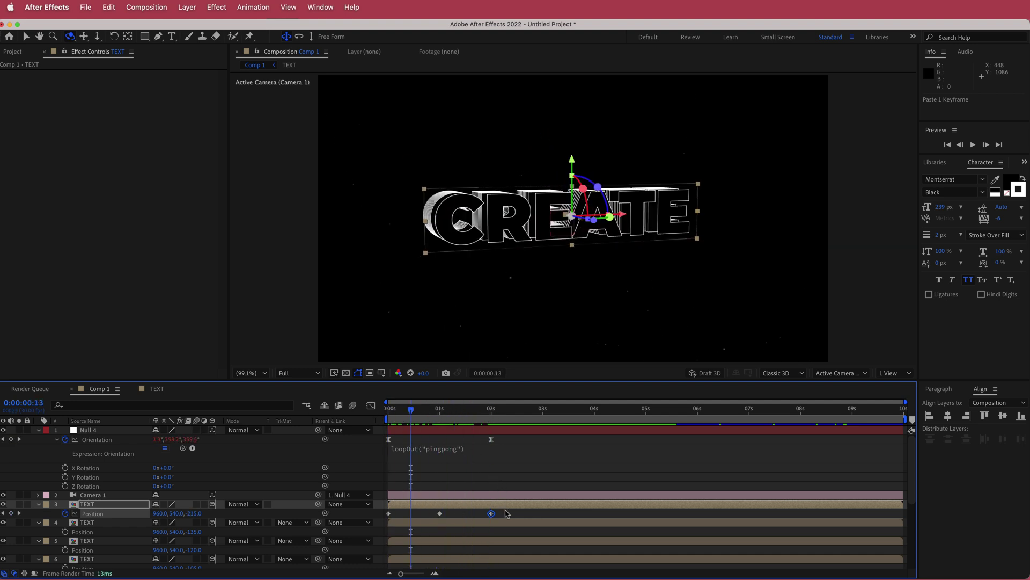
# Apply Easy Ease to all three Position keyframes of the front TEXT layer
pyautogui.moveTo(506, 514); pyautogui.dragTo(384, 521)
pyautogui.click(254, 7)
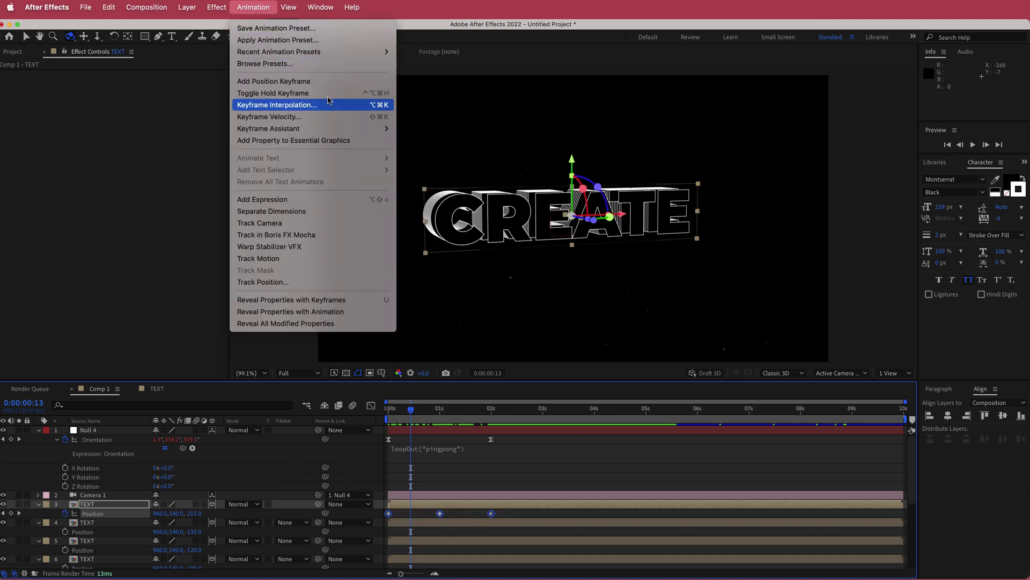
pyautogui.moveTo(331, 129)
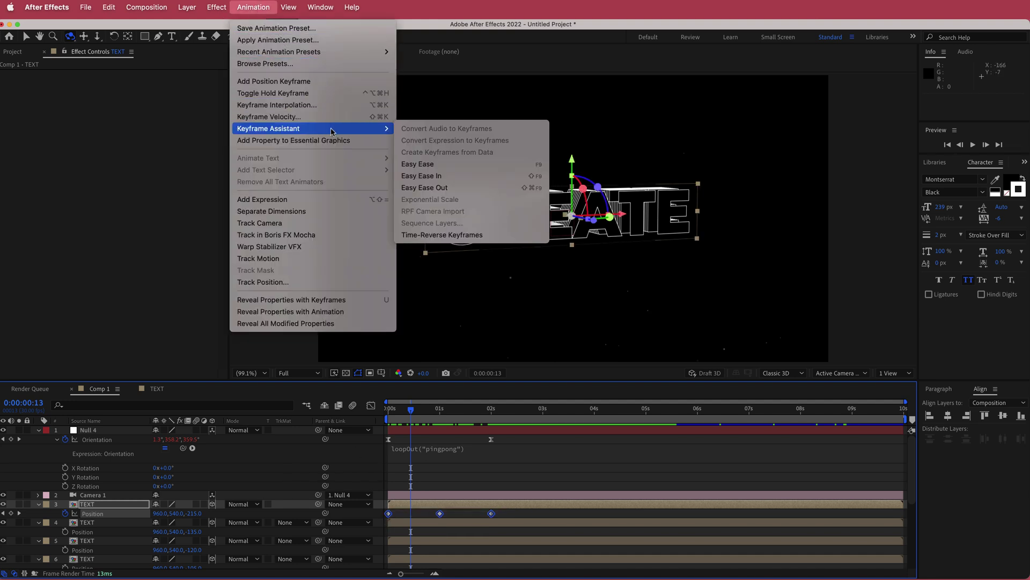
pyautogui.click(467, 167)
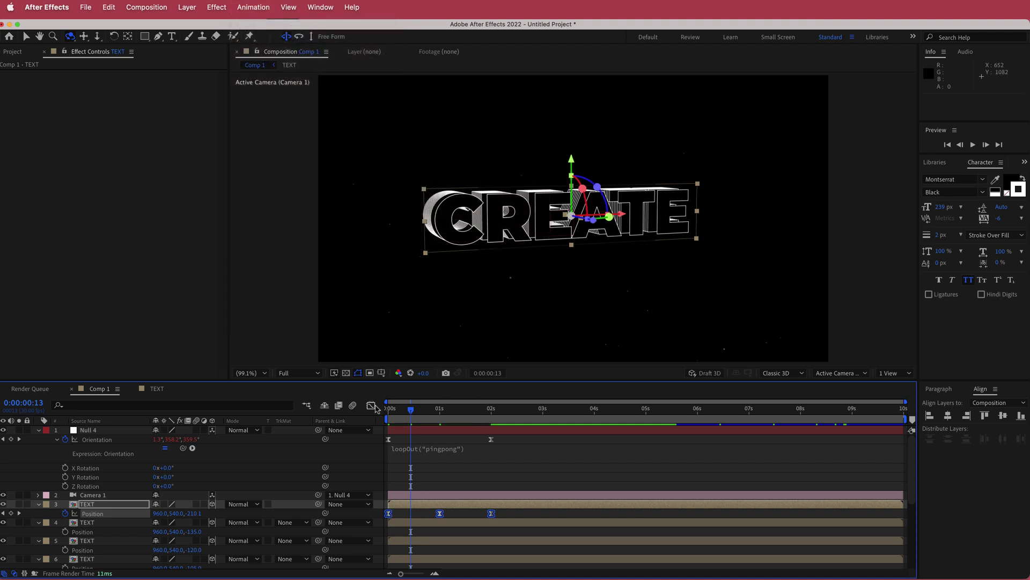
# Reshape the front TEXT layer's Position speed graph into a steep peak between each pair of keyframes
pyautogui.click(370, 406)
pyautogui.moveTo(407, 527); pyautogui.dragTo(470, 544)
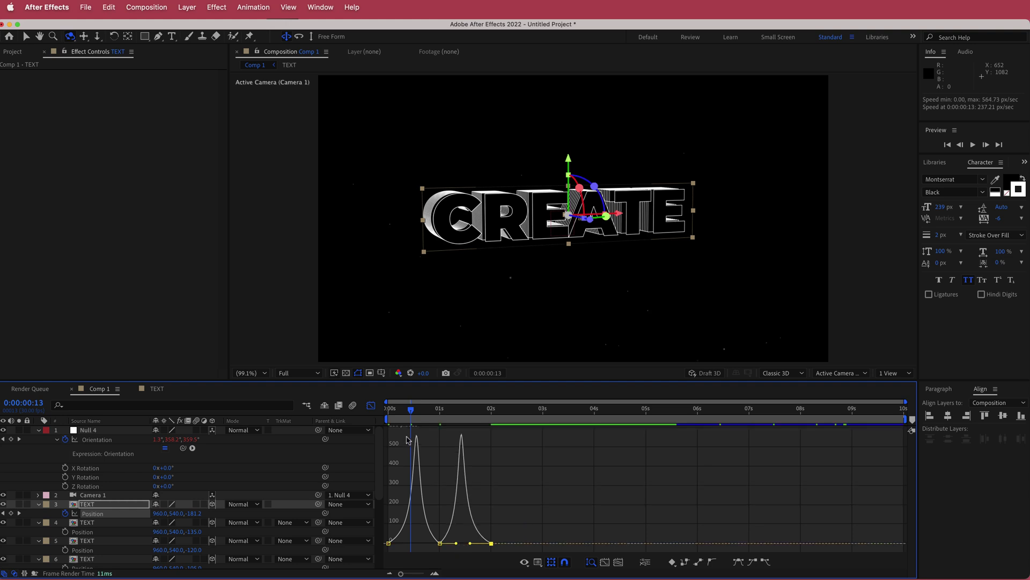
pyautogui.click(372, 405)
# Play back the front TEXT layer's eased movement from the start of the composition
pyautogui.moveTo(416, 411); pyautogui.dragTo(388, 411)
pyautogui.press('space')
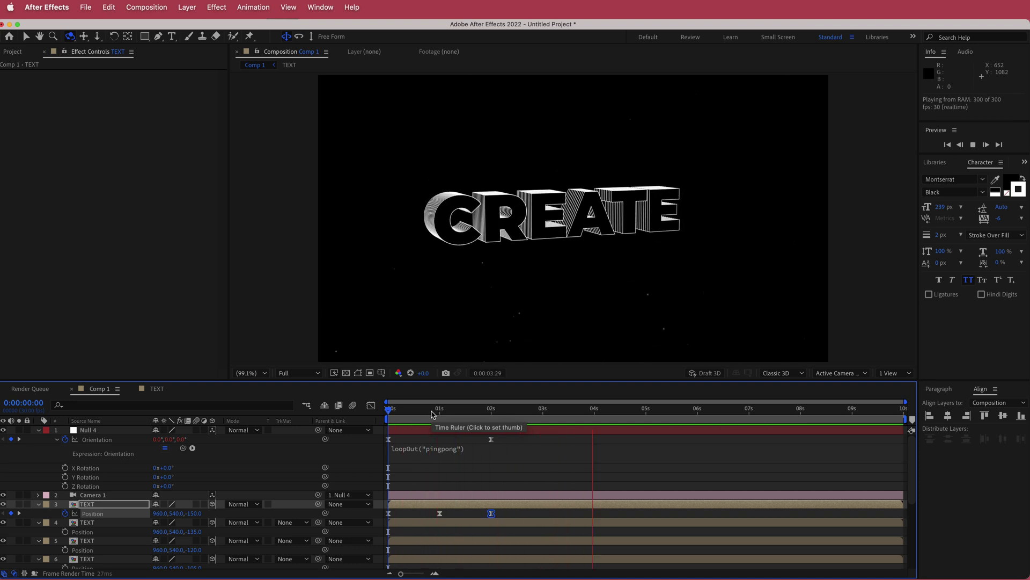
pyautogui.click(445, 411)
# Loop the front TEXT layer's Position with the expression loopOut("pingpong") and preview the repeating movement
pyautogui.press('v')
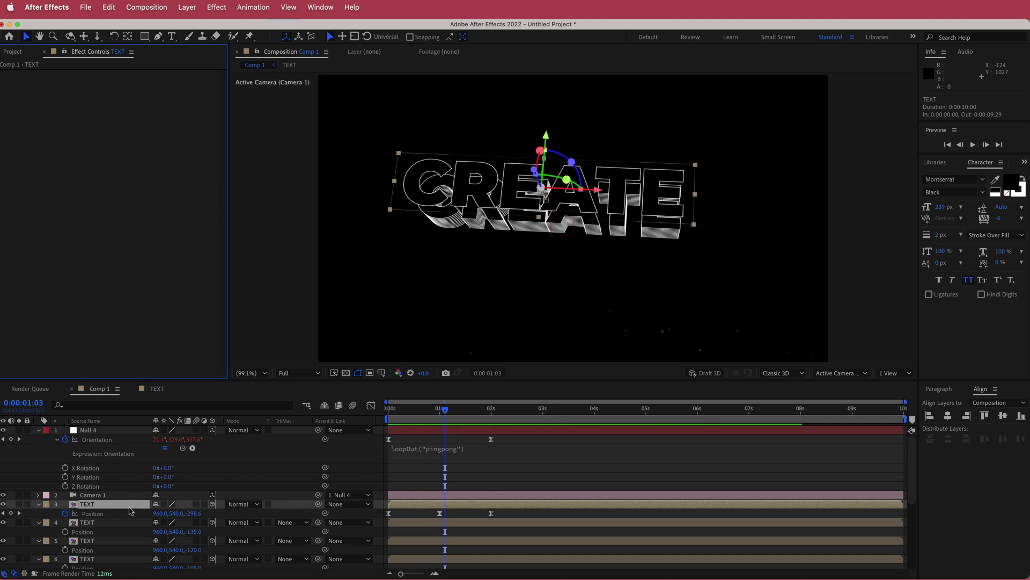
pyautogui.keyDown('alt'); pyautogui.click(66, 514); pyautogui.keyUp('alt')
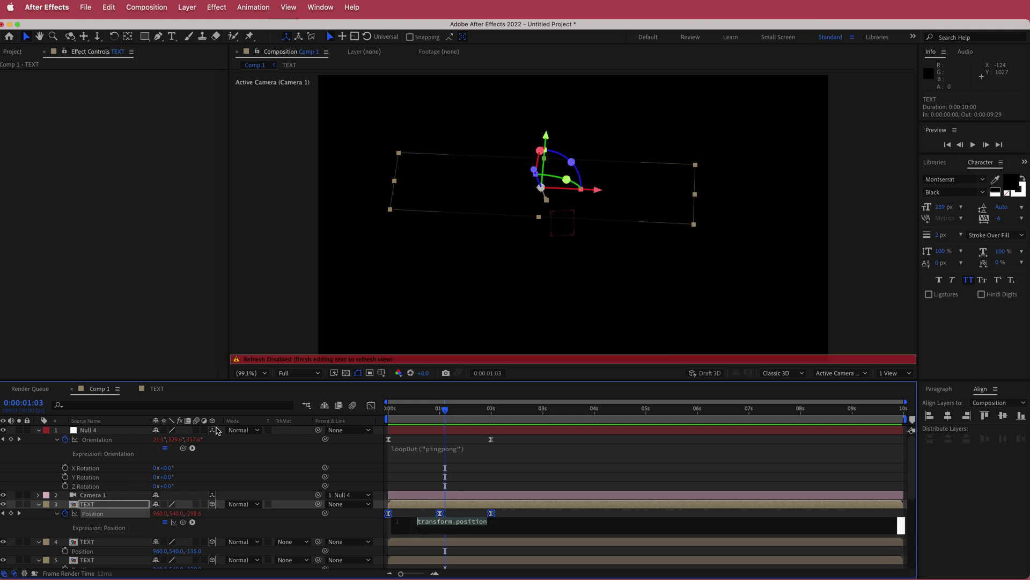
pyautogui.write('loopOut("')
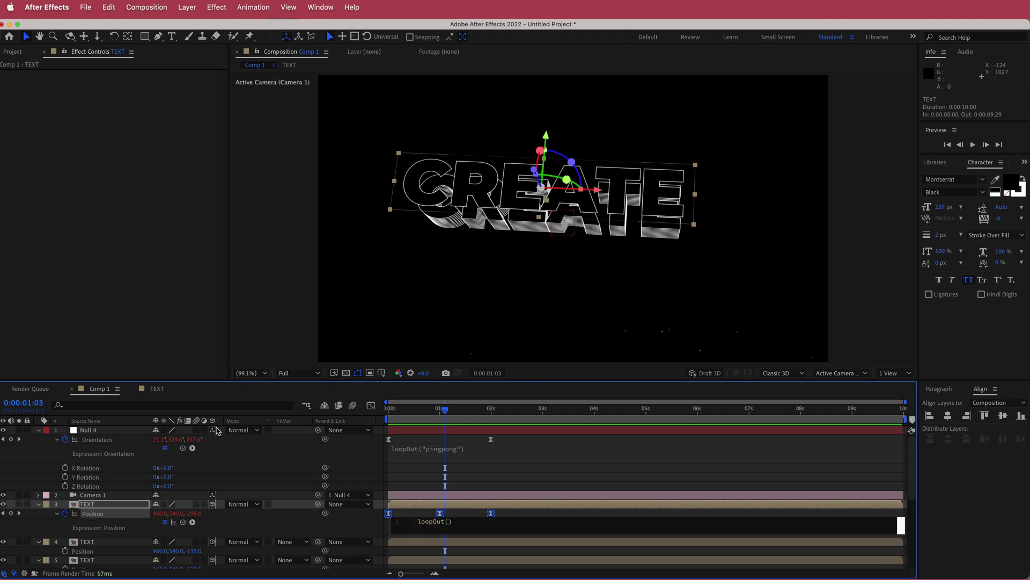
pyautogui.write('p')
pyautogui.press('Return')
pyautogui.moveTo(445, 416); pyautogui.dragTo(672, 414)
pyautogui.press('space')
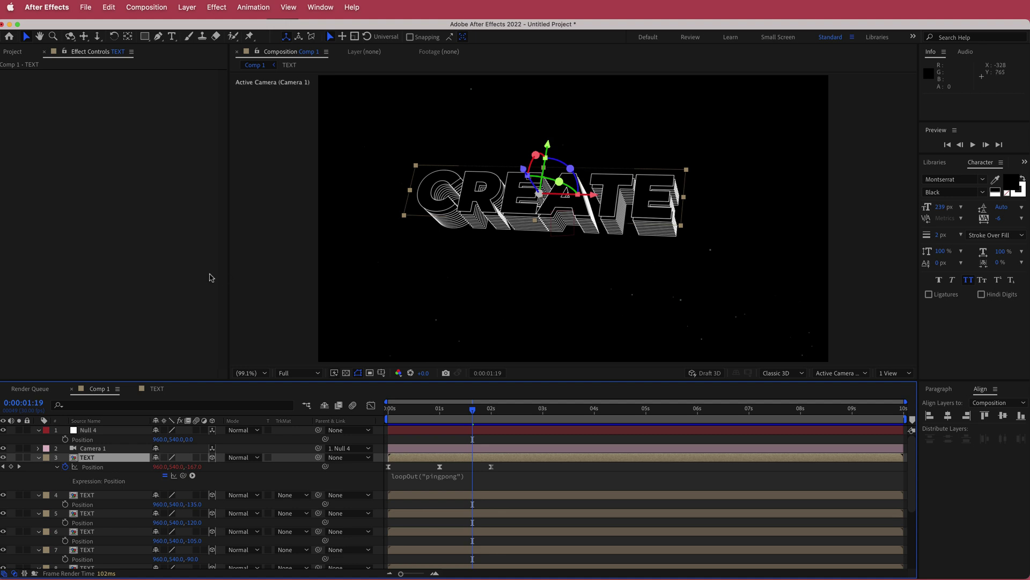
# Apply the Glow effect to the front TEXT layer and set its Color A to 256D85
pyautogui.hotkey('ctrl', 'space')
pyautogui.write('glo')
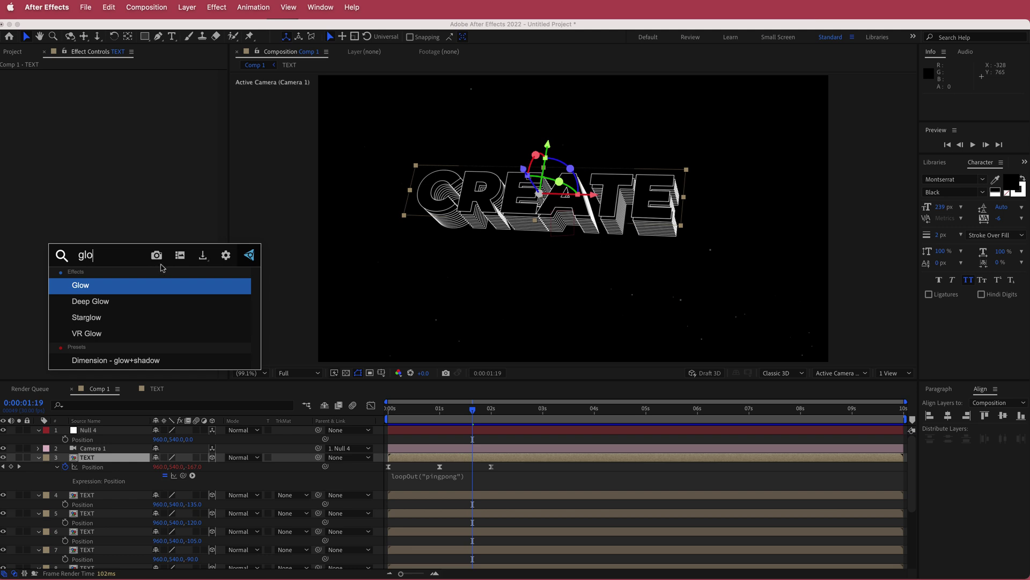
pyautogui.click(121, 292)
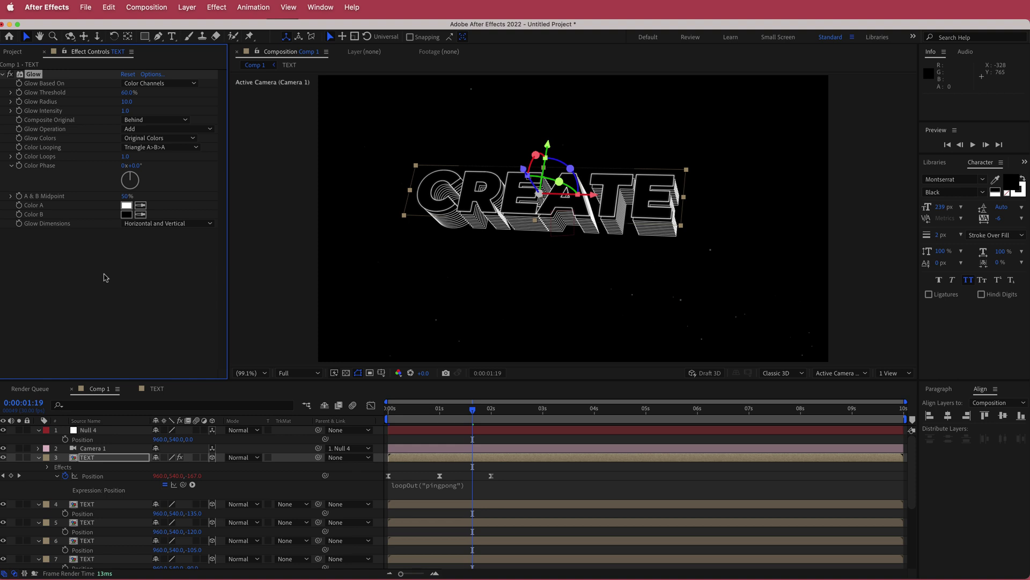
pyautogui.click(127, 205)
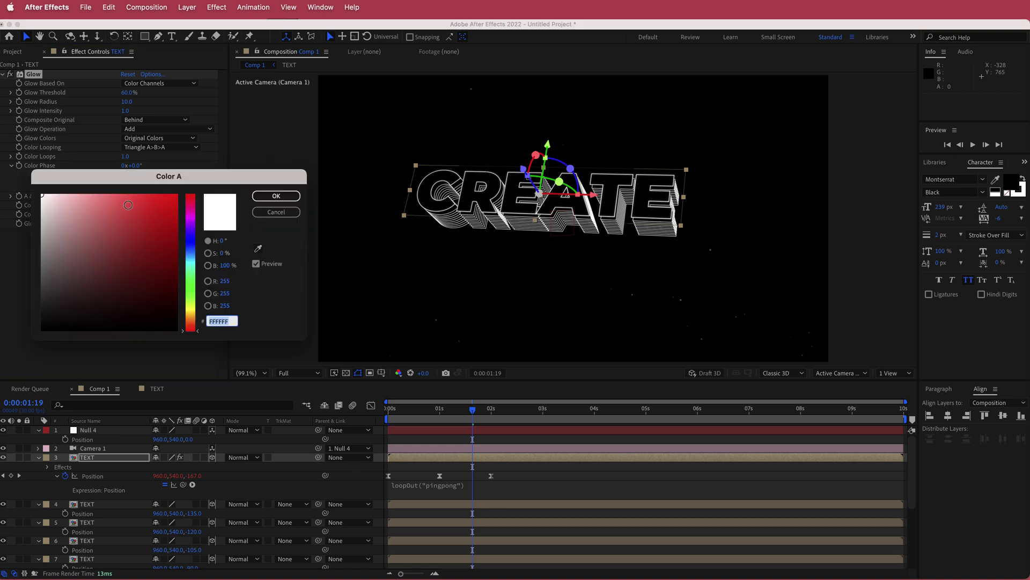
pyautogui.press('super+v')
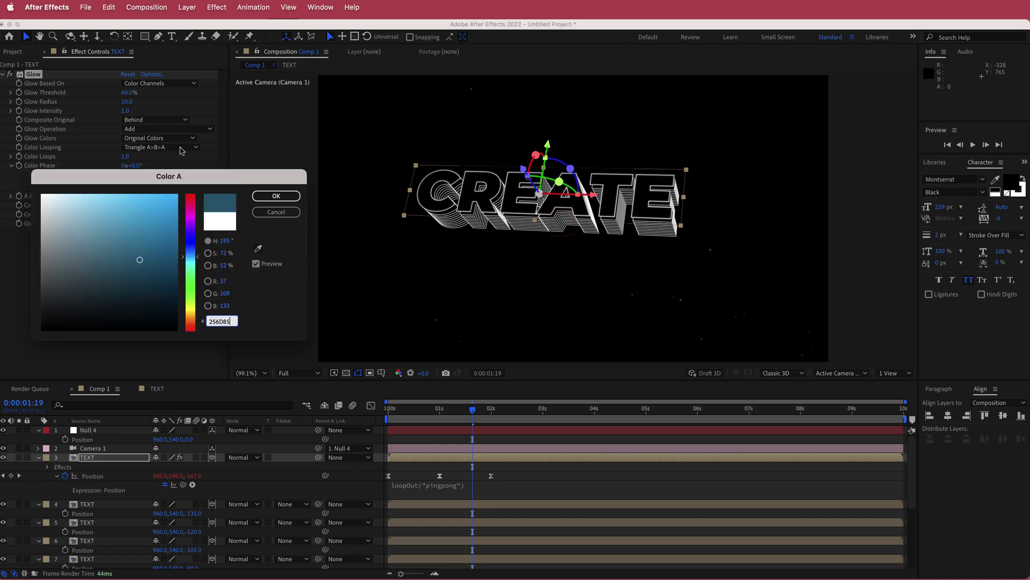
pyautogui.click(276, 196)
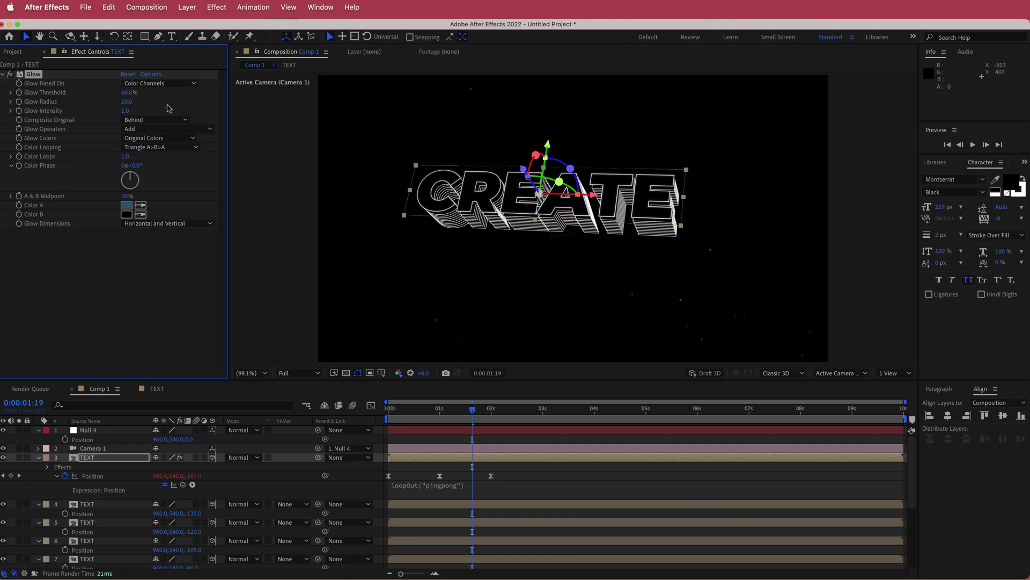
# Base the glow on the Alpha Channel, with Glow Operation set to Overlay and Composite Original to None
pyautogui.click(158, 84)
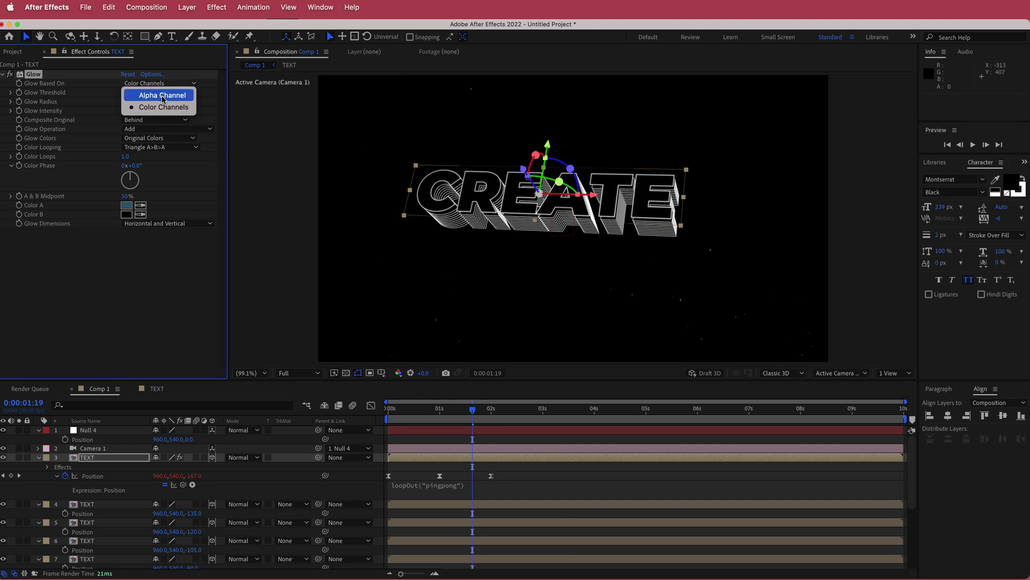
pyautogui.click(163, 95)
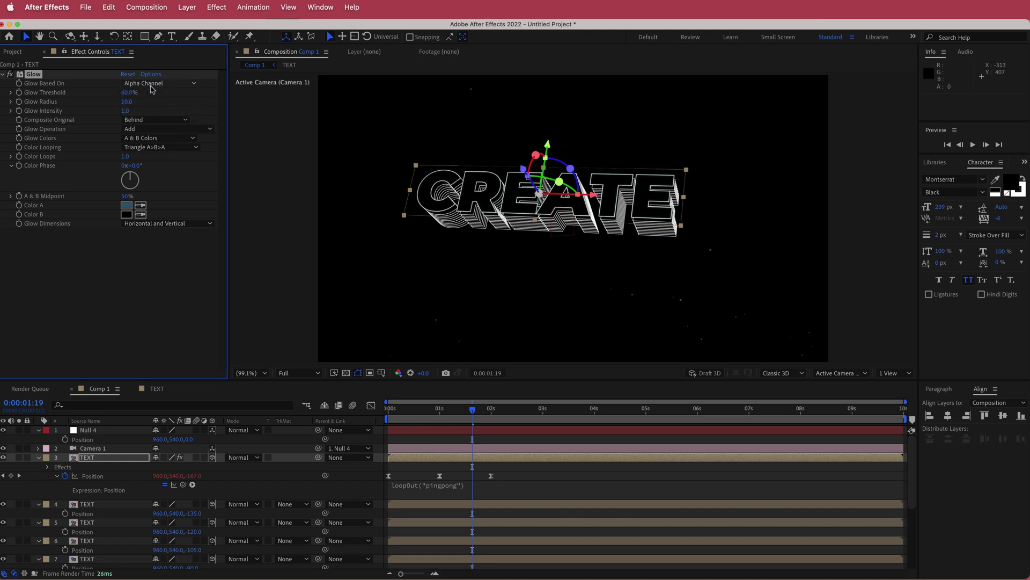
pyautogui.click(146, 130)
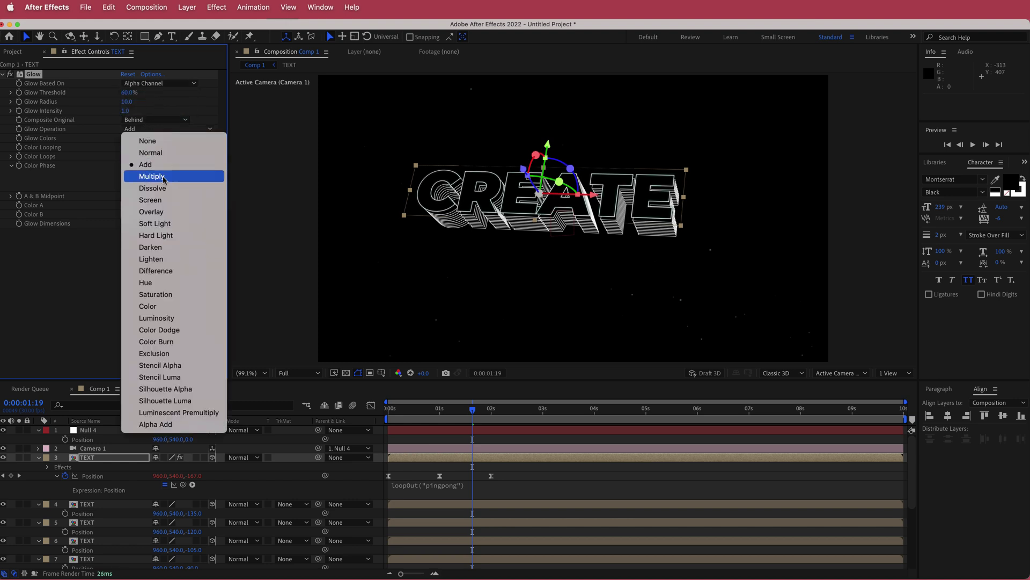
pyautogui.click(165, 206)
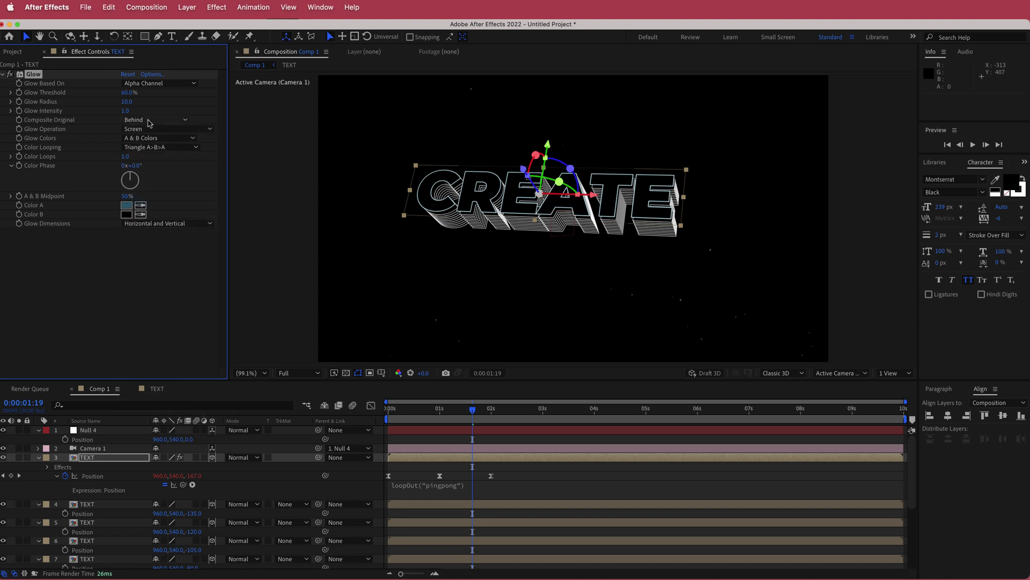
pyautogui.click(150, 129)
pyautogui.click(158, 211)
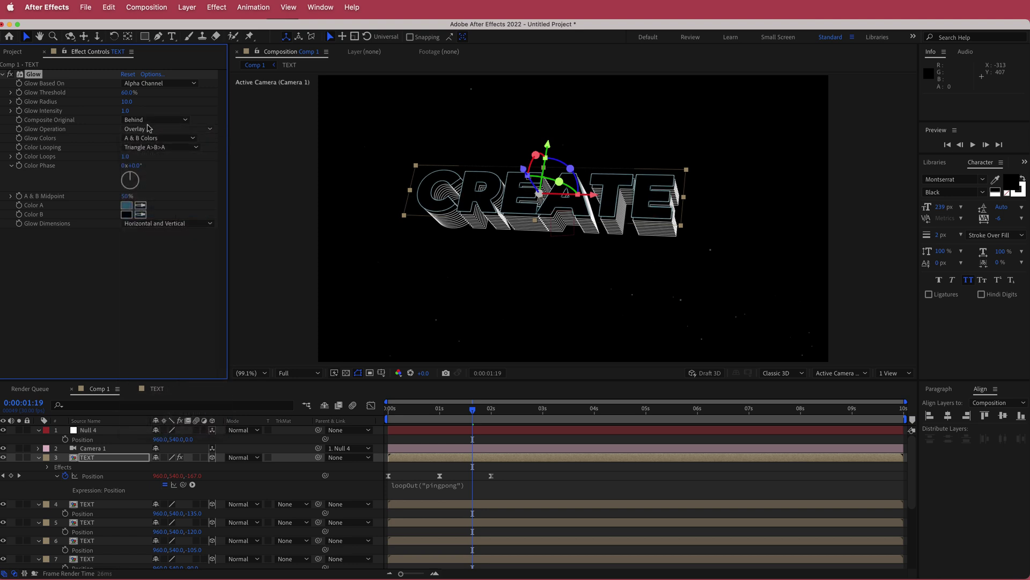
pyautogui.click(150, 120)
pyautogui.click(147, 156)
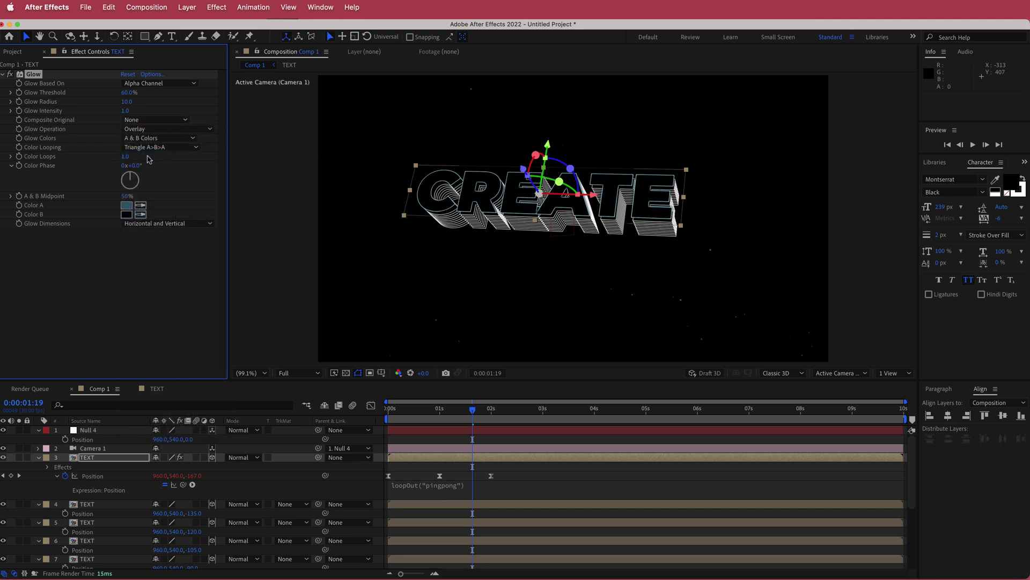
# Set the Glow Threshold to 100% and the Glow Radius to 22
pyautogui.moveTo(127, 101); pyautogui.dragTo(213, 96)
pyautogui.hotkey('ctrl', 'z')
pyautogui.hotkey('ctrl', 'z')
pyautogui.moveTo(128, 111)
pyautogui.mouseDown()
pyautogui.moveTo(442, 108)
pyautogui.moveTo(154, 116)
pyautogui.moveTo(131, 100)
pyautogui.mouseUp()
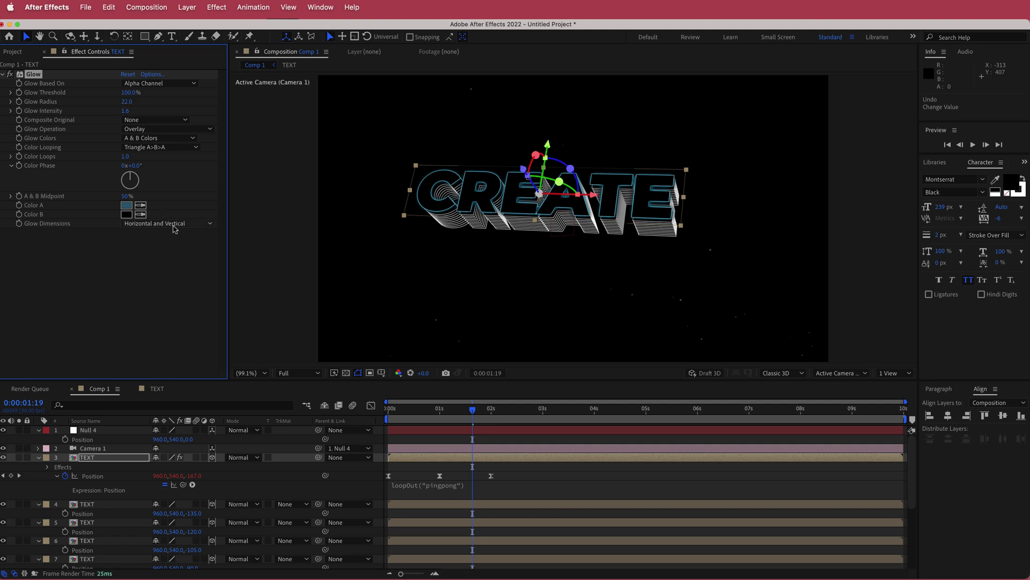
# Scrub through the timeline to check the glowing front text during the animation
pyautogui.click(473, 412)
pyautogui.moveTo(473, 413)
pyautogui.mouseDown()
pyautogui.moveTo(417, 411)
pyautogui.moveTo(639, 408)
pyautogui.moveTo(490, 413)
pyautogui.mouseUp()
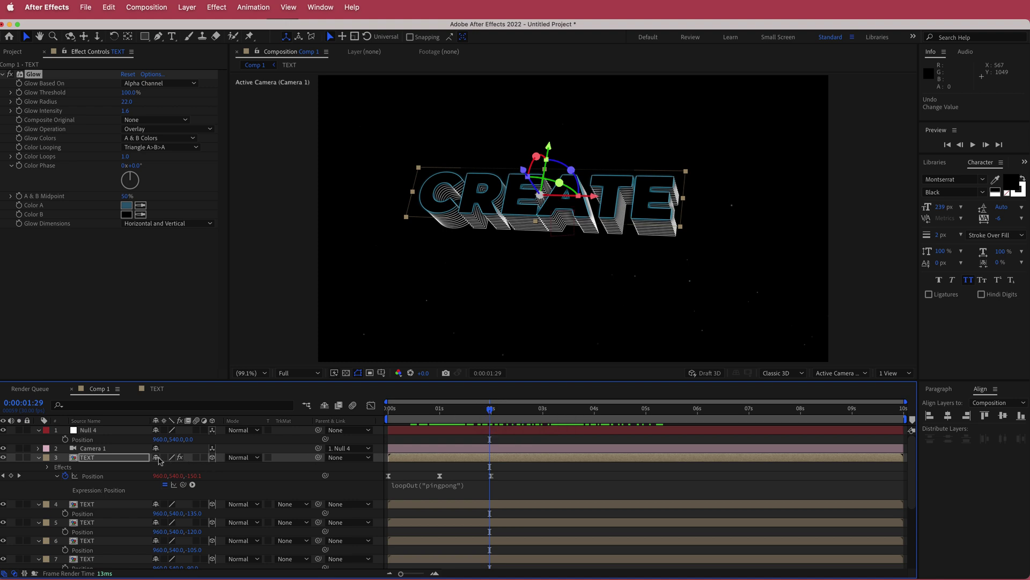
pyautogui.click(577, 411)
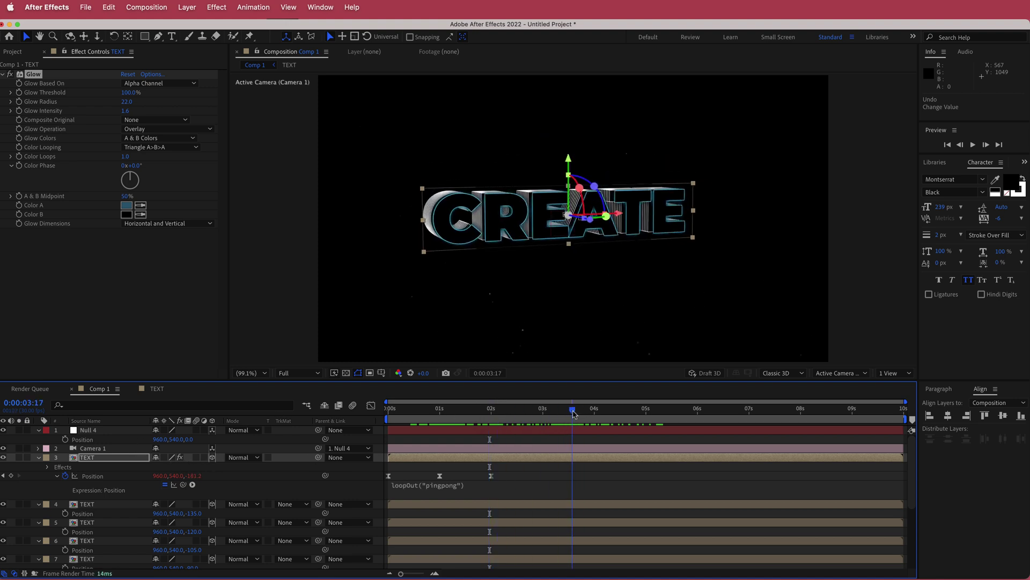
# Shift the Null 4 position to 901, 519, 0 and scrub the timeline to check the new camera angle
pyautogui.press('pagedown')
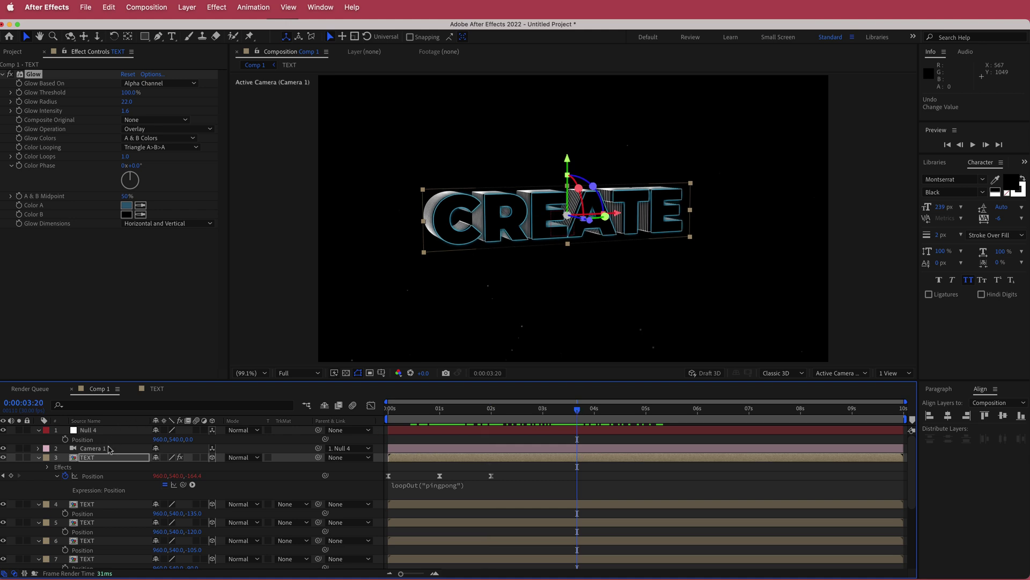
pyautogui.click(87, 430)
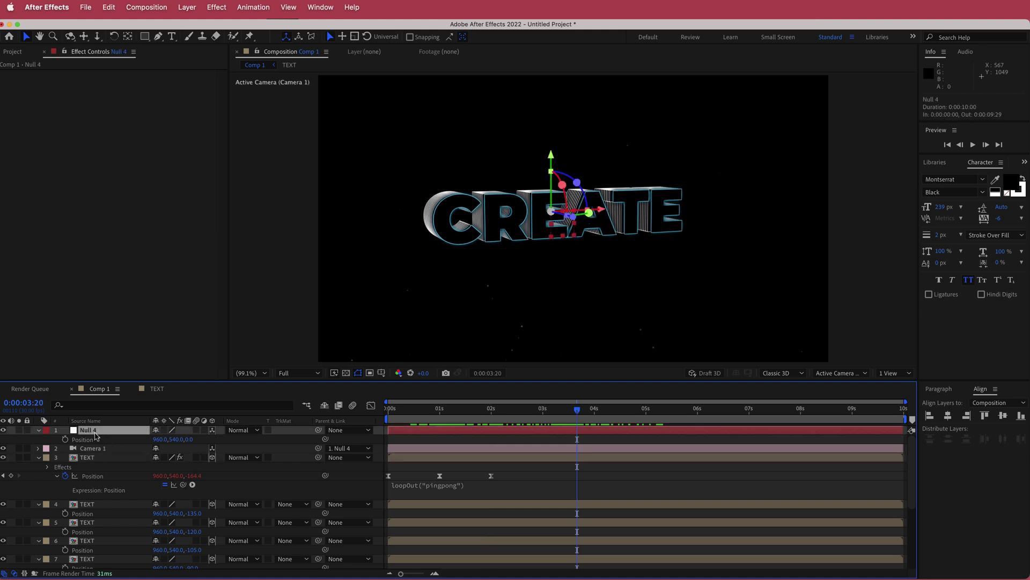
pyautogui.press('p')
pyautogui.press('p')
pyautogui.moveTo(175, 439); pyautogui.dragTo(129, 439)
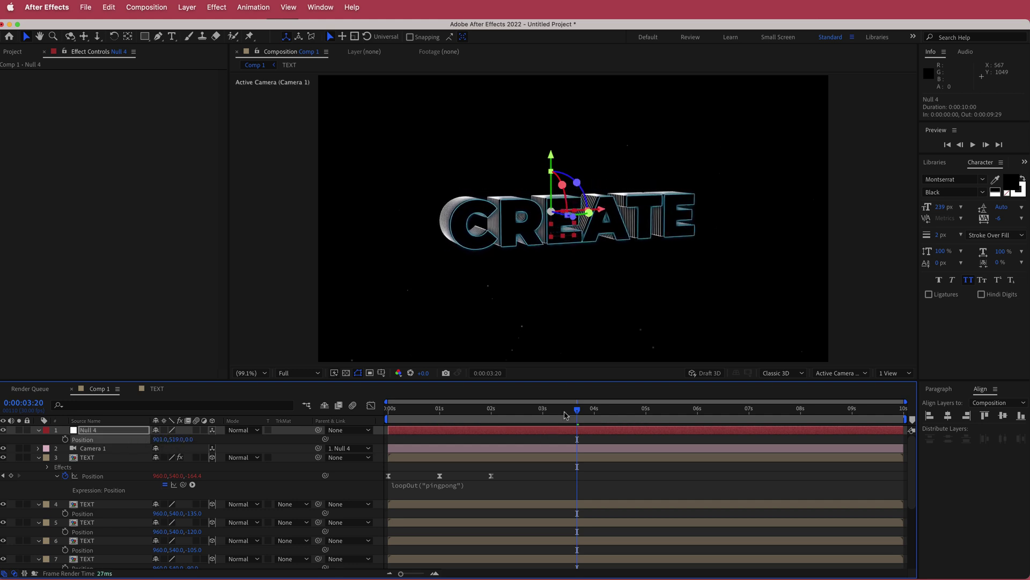
pyautogui.moveTo(577, 410); pyautogui.dragTo(458, 412)
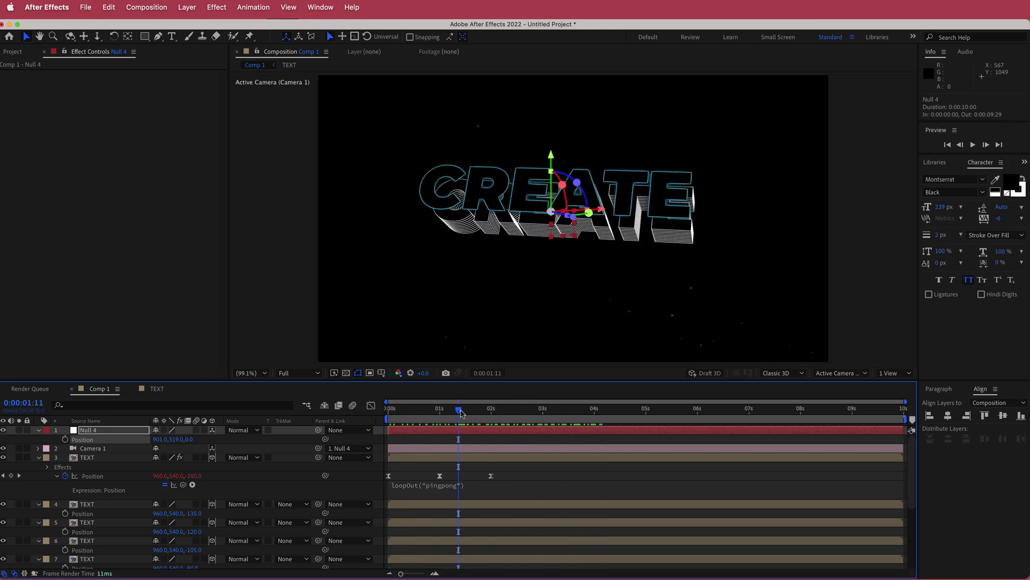
# Pre-compose the null, the camera and all the TEXT layers into one composition named TEXT
pyautogui.scroll(-5, 129, 464)
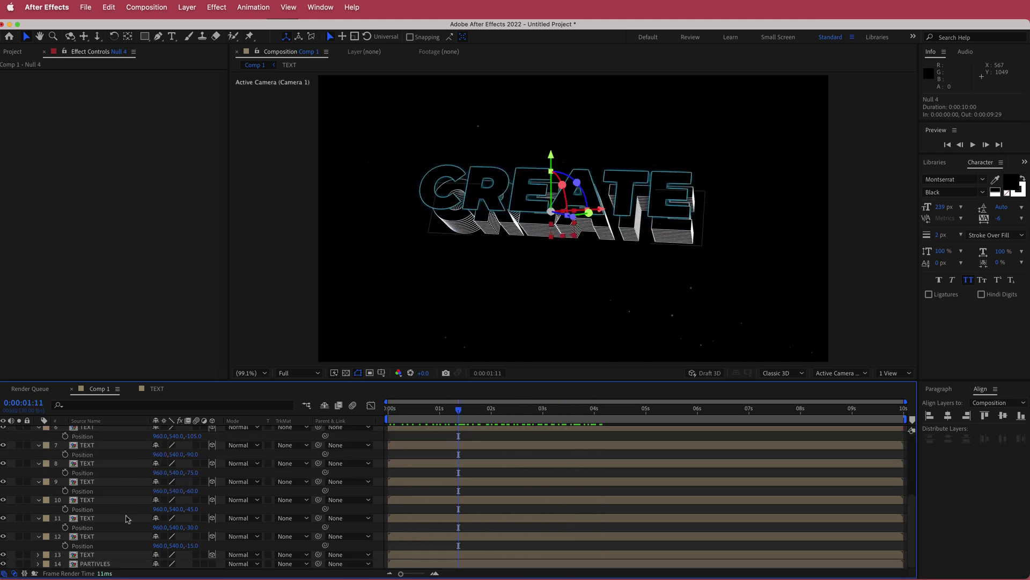
pyautogui.keyDown('shift'); pyautogui.click(94, 556); pyautogui.keyUp('shift')
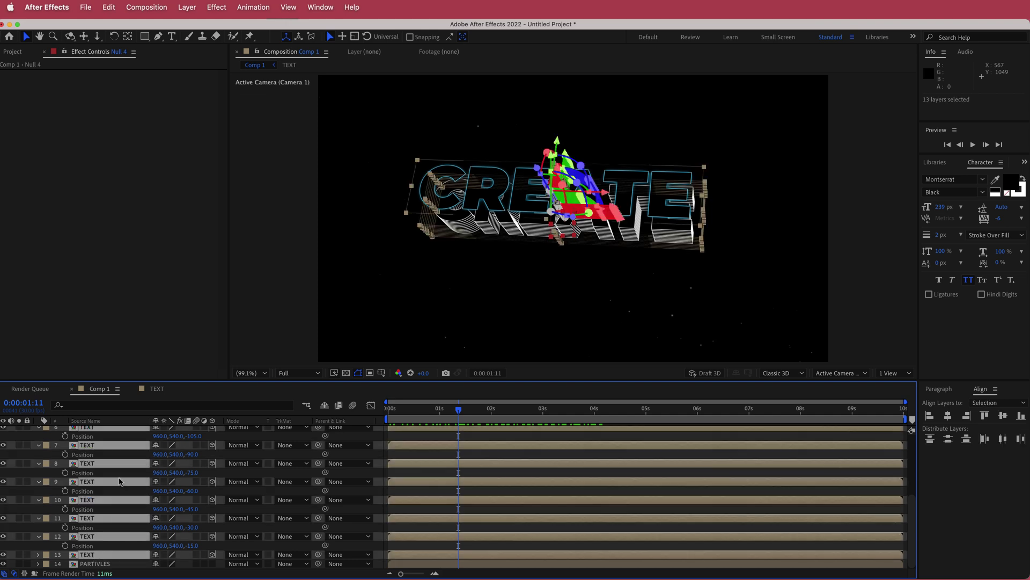
pyautogui.scroll(5, 119, 481)
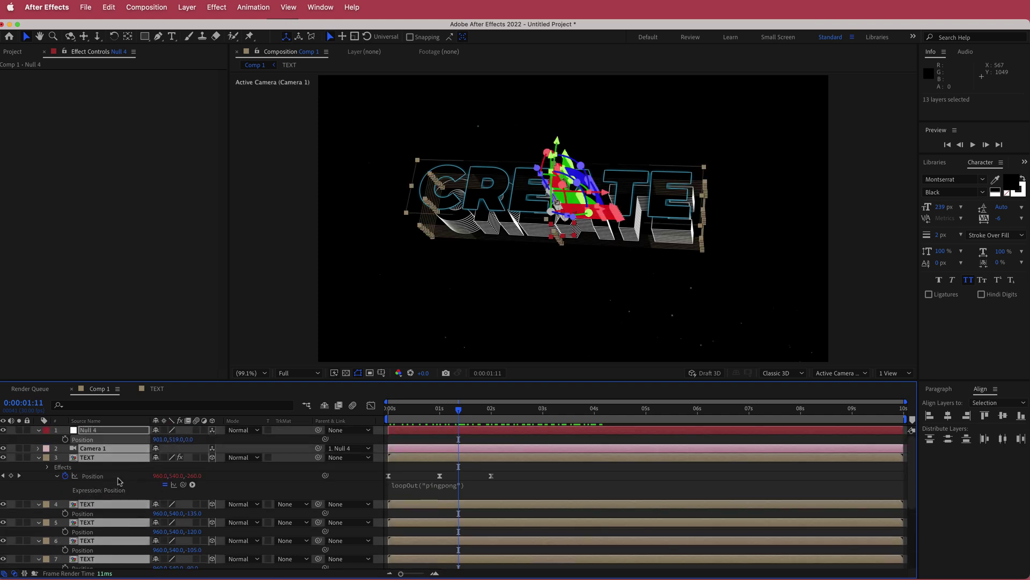
pyautogui.rightClick(111, 435)
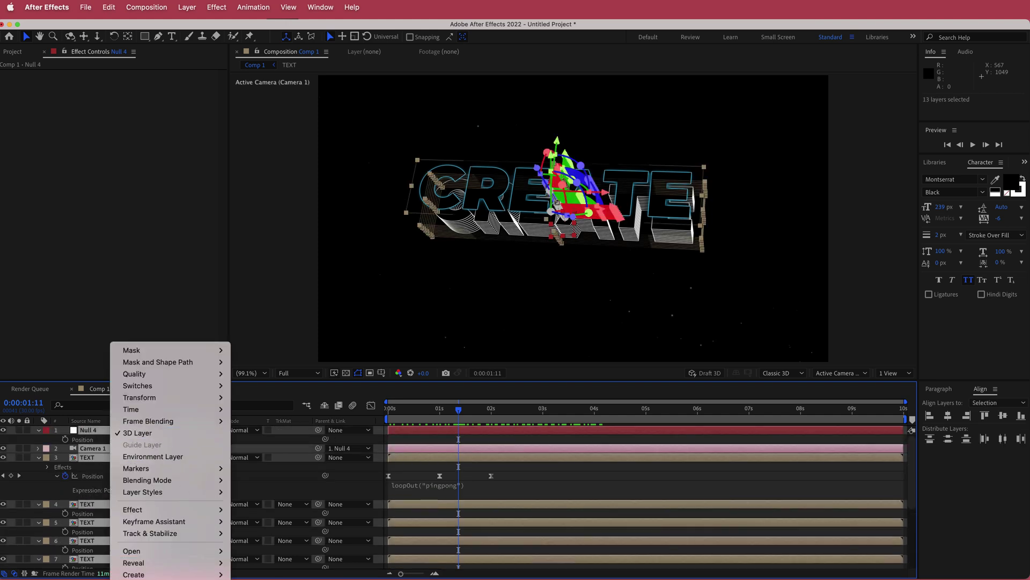
pyautogui.press('super+shift+c')
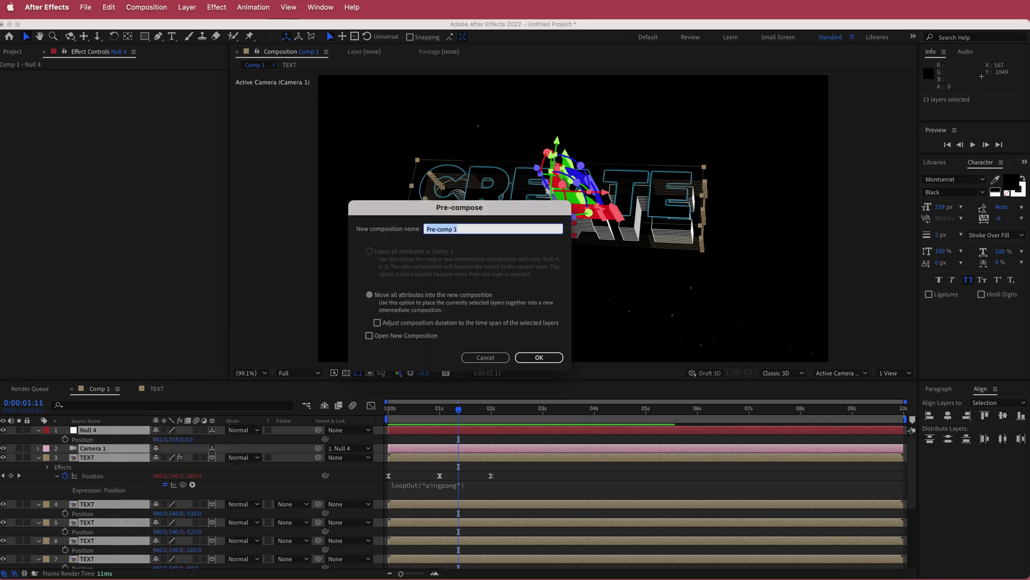
pyautogui.write('TEXT')
pyautogui.press('Return')
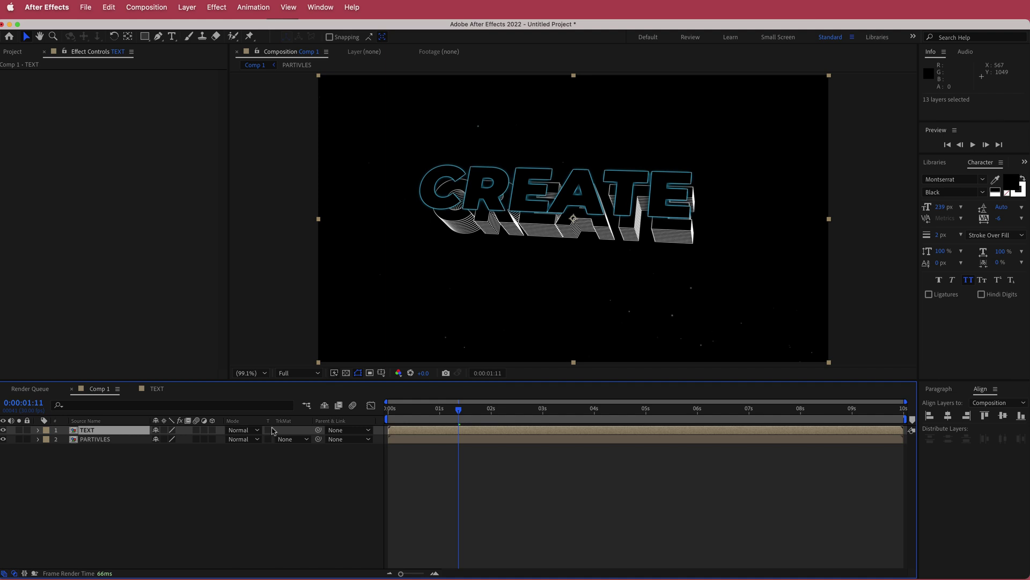
# Create an adjustment layer above the TEXT and PARTIVLES layers and apply the Noise effect to it
pyautogui.rightClick(145, 471)
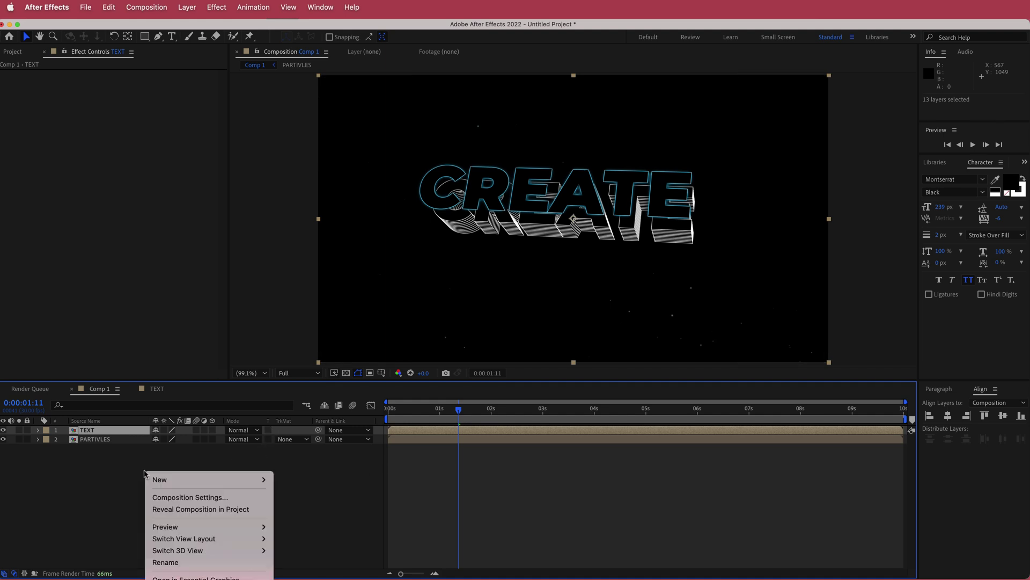
pyautogui.moveTo(195, 480)
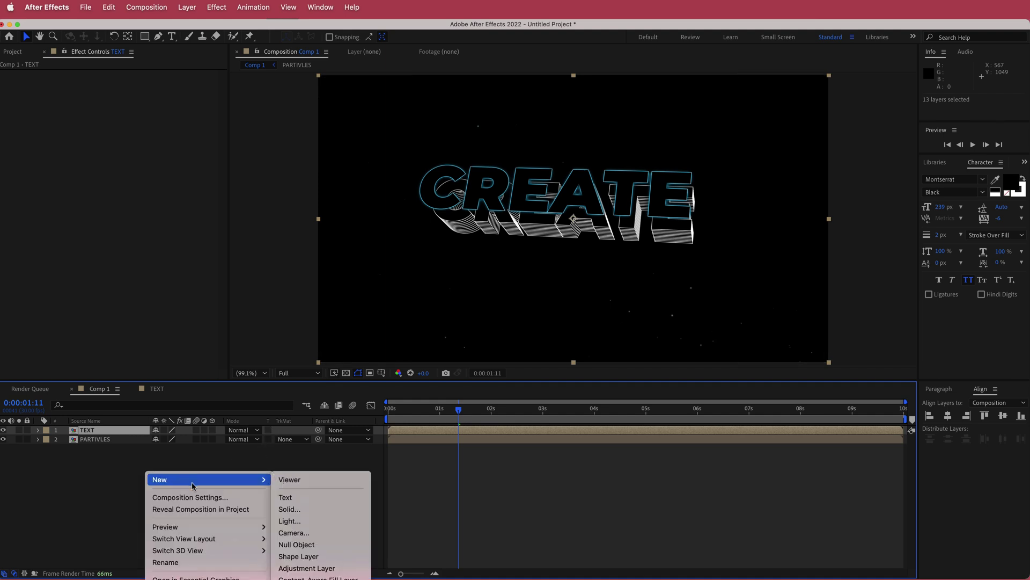
pyautogui.click(330, 569)
pyautogui.hotkey('ctrl', 'space')
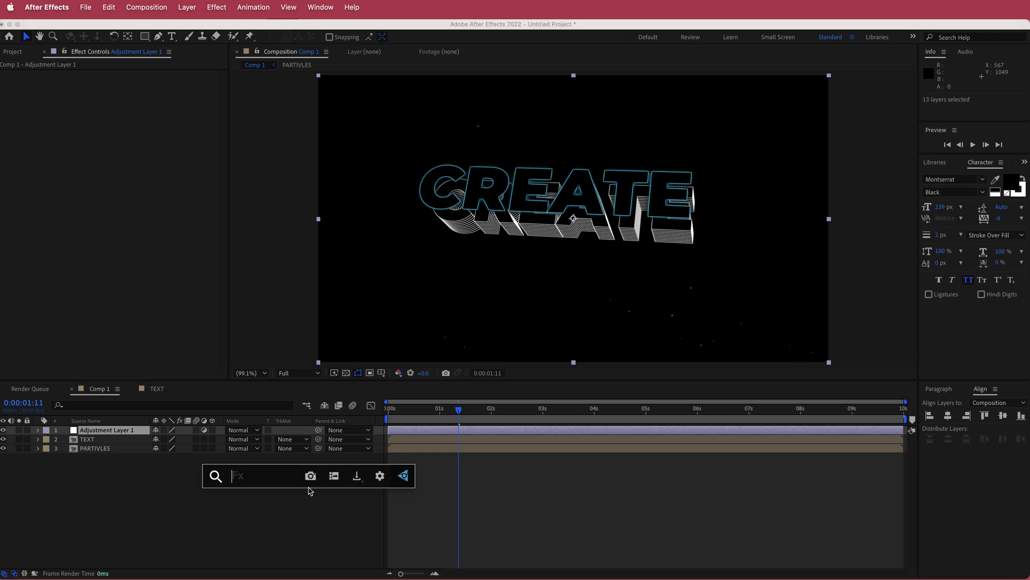
pyautogui.write('nois')
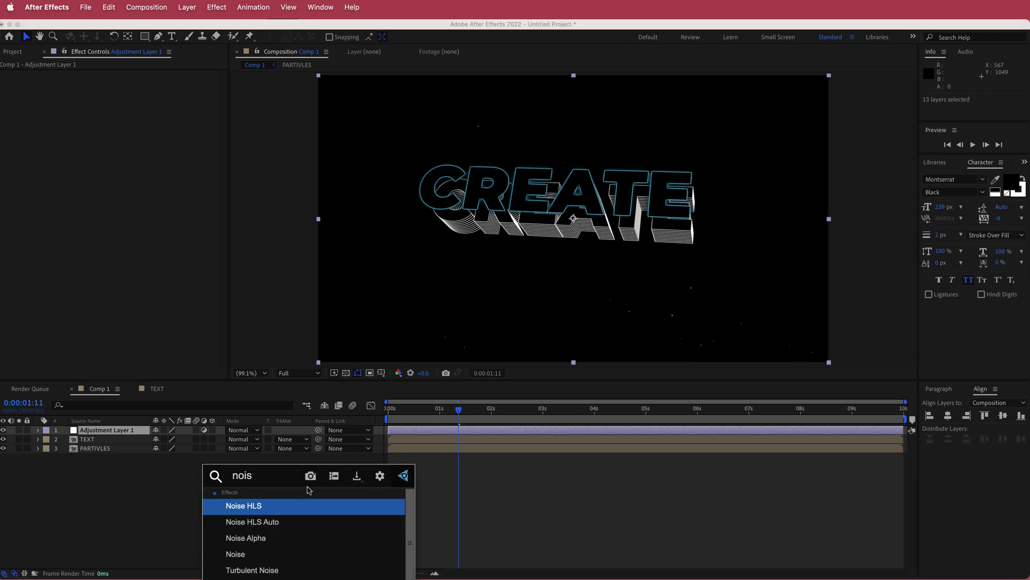
pyautogui.click(259, 556)
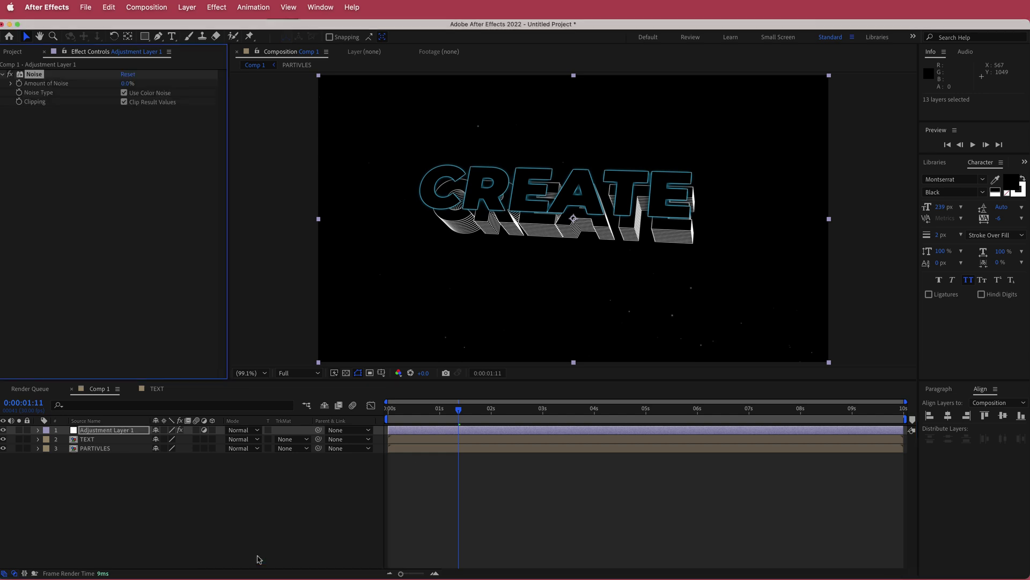
# Set the adjustment layer's Amount of Noise to 3%
pyautogui.click(126, 83)
pyautogui.write('5')
pyautogui.press('Return')
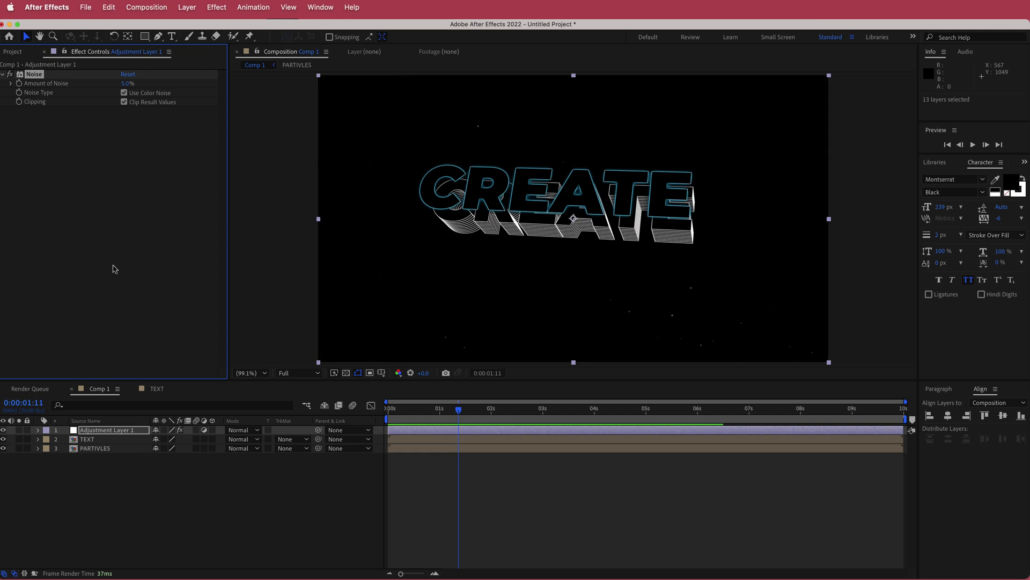
# Inspect the dark unsplash texture composition and add it to Comp 1 as the bottom layer
pyautogui.click(12, 52)
pyautogui.doubleClick(64, 172)
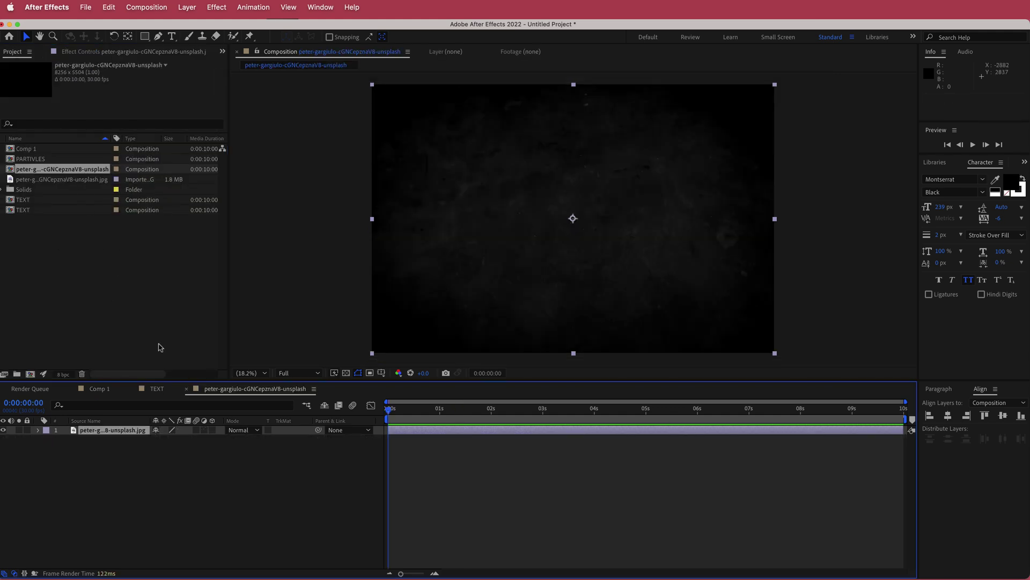
pyautogui.click(99, 388)
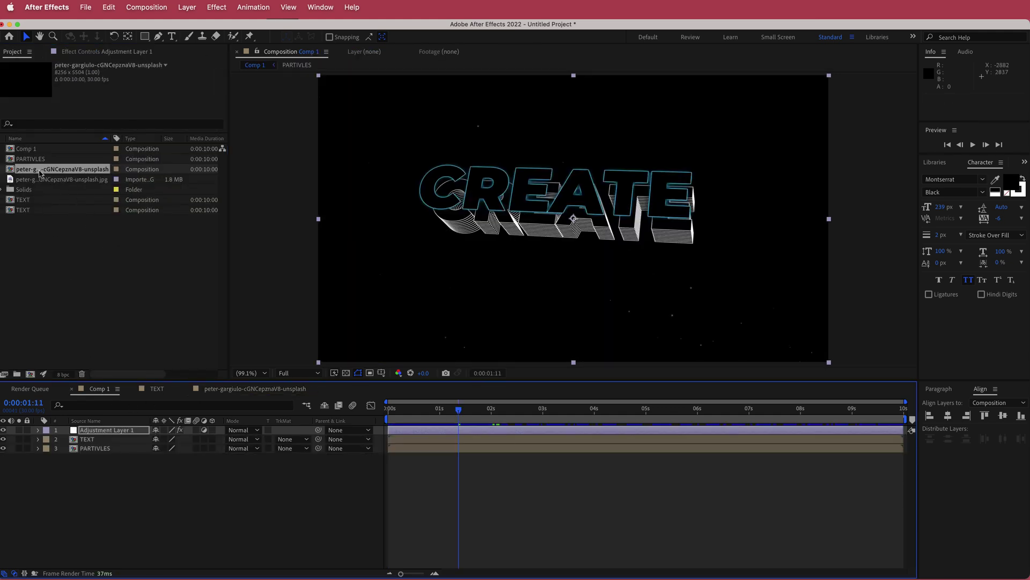
pyautogui.moveTo(42, 172); pyautogui.dragTo(119, 462)
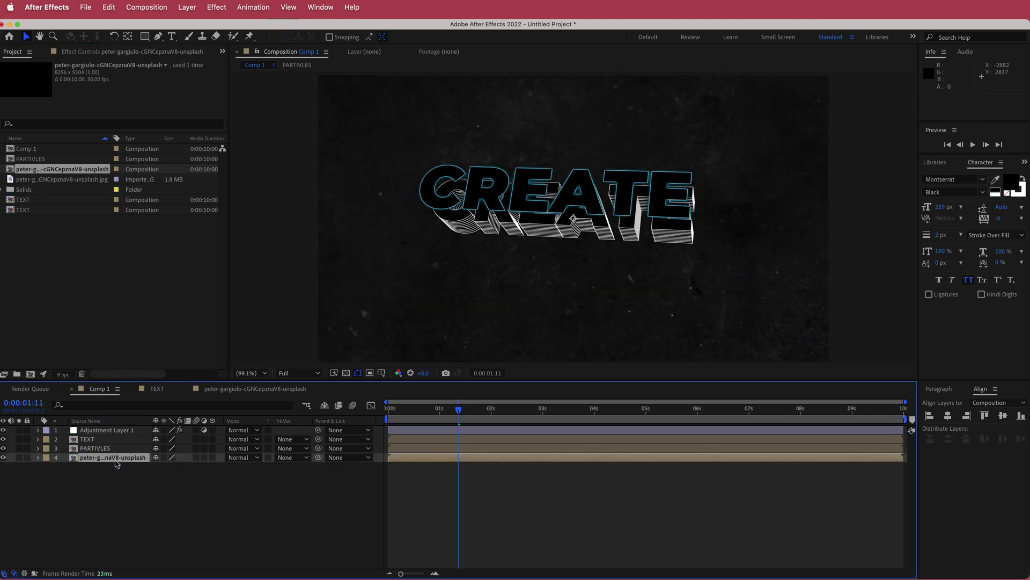
# Scale the background texture layer to 23% and preview the animation from the first frame
pyautogui.press('s')
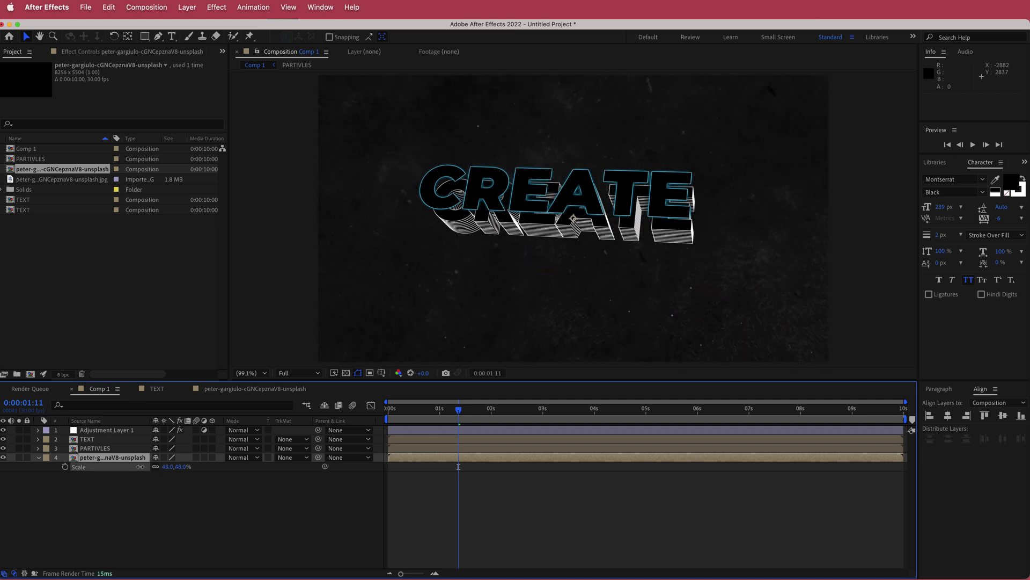
pyautogui.moveTo(168, 466); pyautogui.dragTo(458, 466)
pyautogui.click(128, 469)
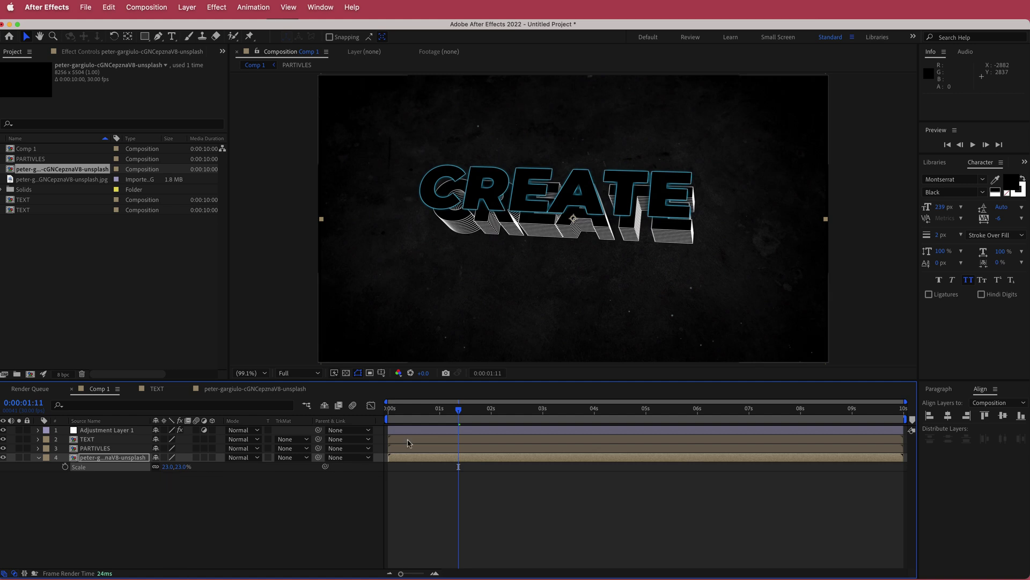
pyautogui.moveTo(400, 413); pyautogui.dragTo(385, 415)
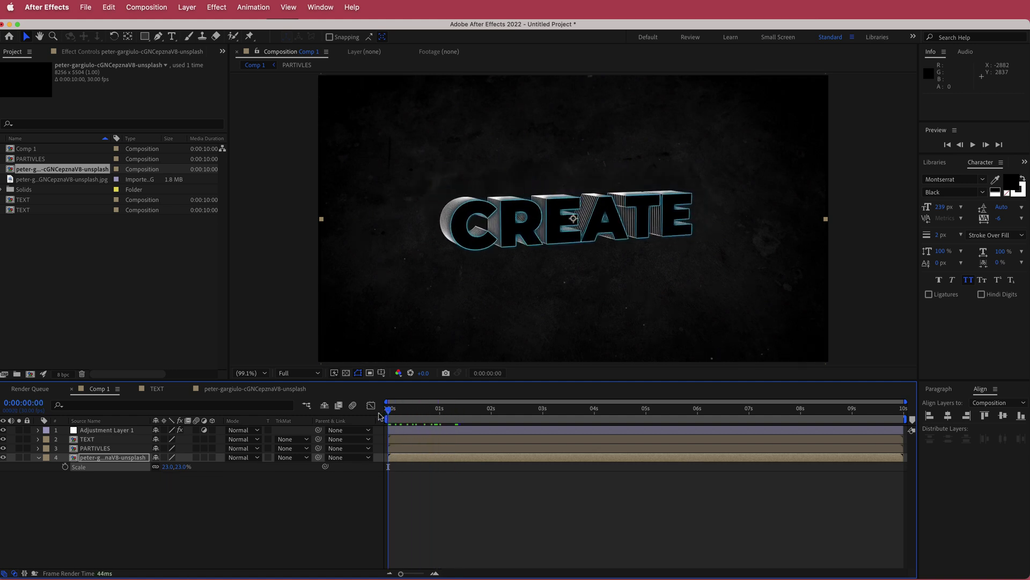
pyautogui.press('space')
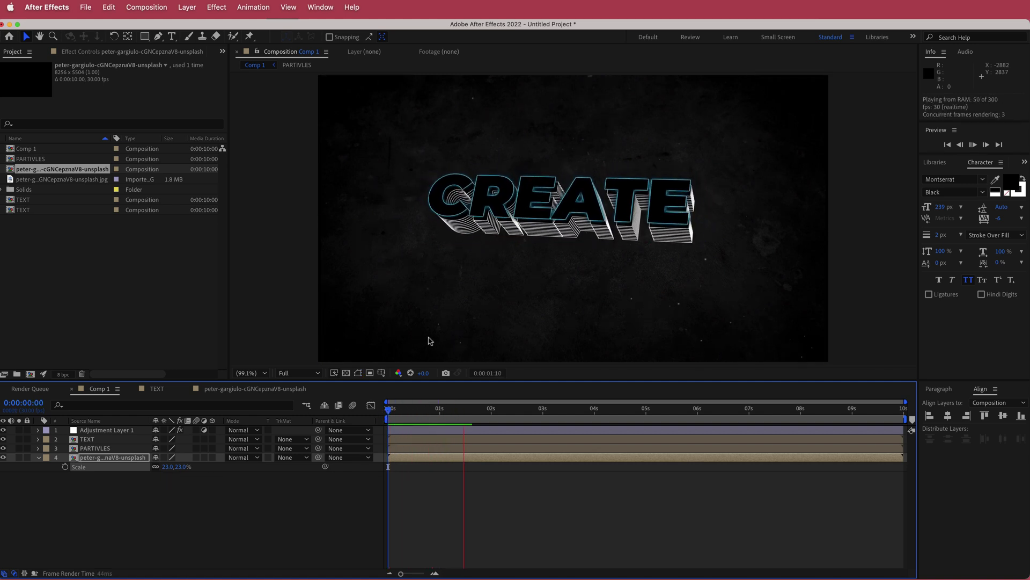